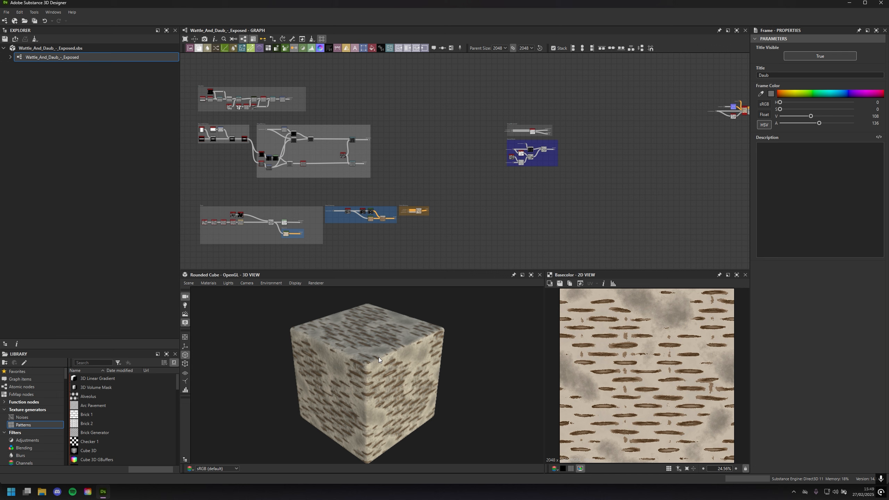
Set the Height Scale of the 3D view's Default material to 10
left_click_drag(394, 454, 362, 366)
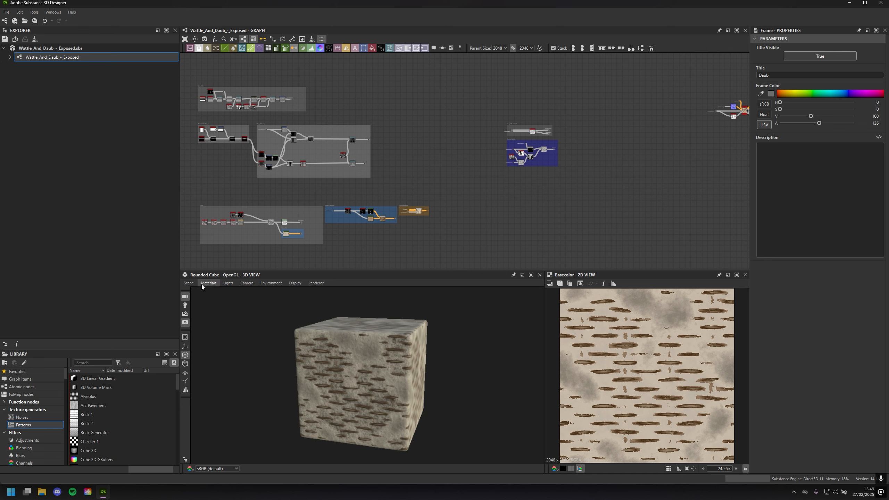
left_click(207, 283)
mouse_move(215, 291)
left_click(249, 294)
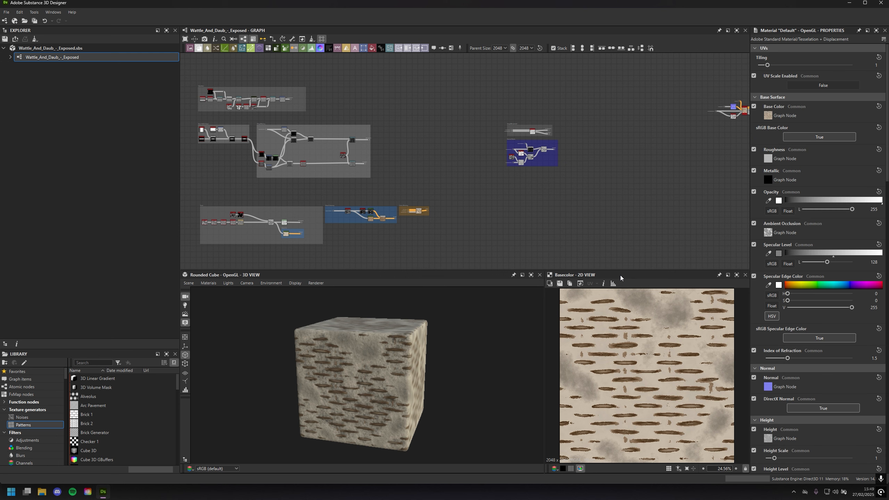
scroll(768, 315, "down", 2)
left_click_drag(775, 374, 858, 374)
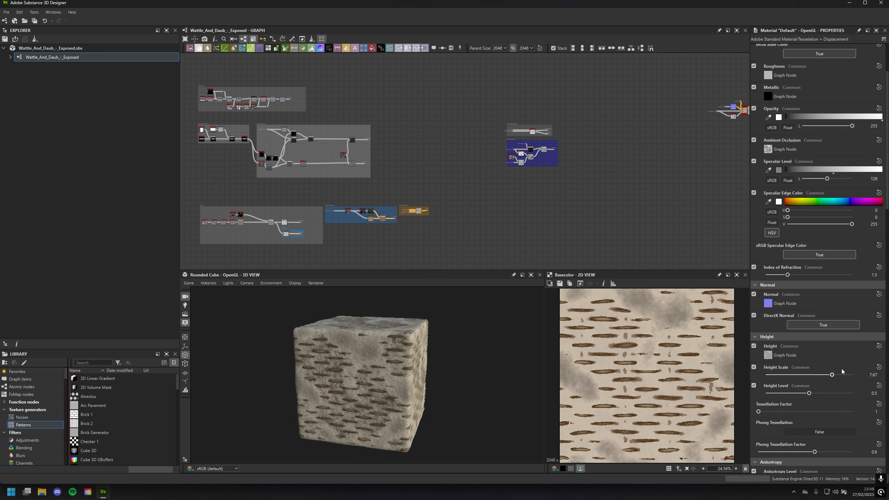
Inspect the displaced wattle and daub material on the rounded cube from several sides and distances
scroll(488, 408, "up", 3)
left_click_drag(489, 407, 466, 395)
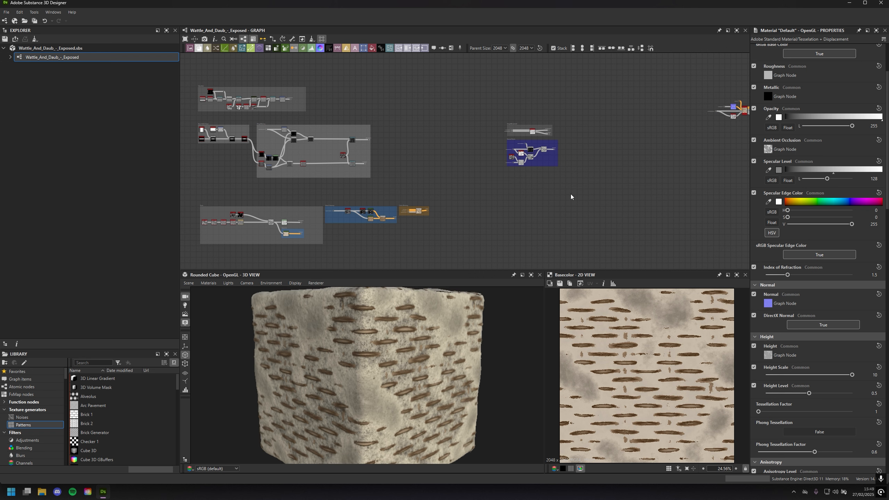
left_click_drag(427, 350, 469, 356)
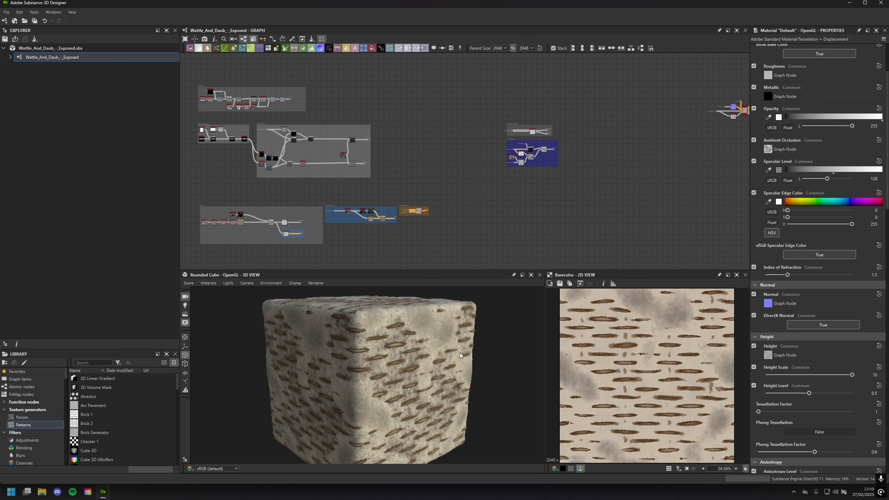
middle_click_drag(460, 353, 446, 349)
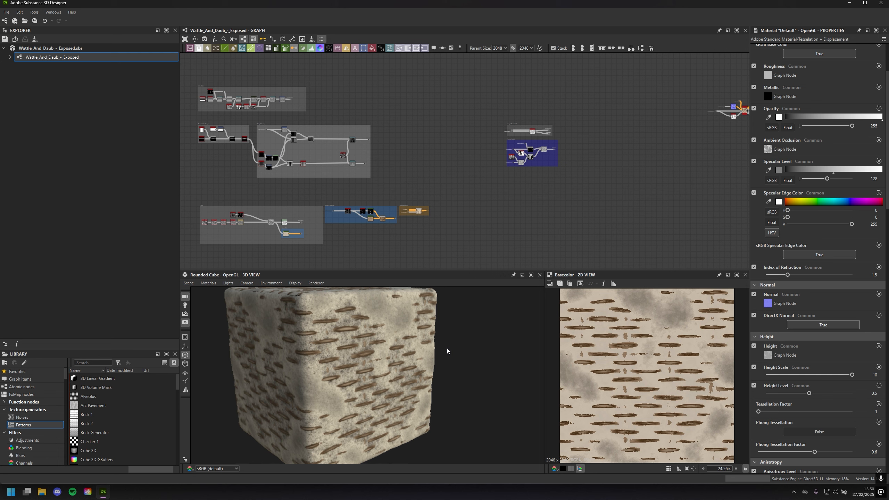
left_click_drag(429, 357, 388, 372)
scroll(395, 369, "down", 8)
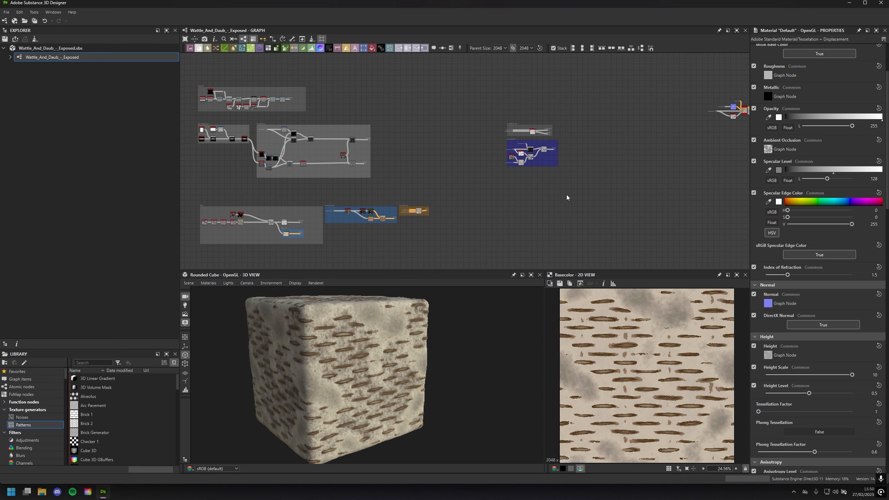
Examine the grey height frames and the blue and orange colour frames of the wattle and daub graph
middle_click_drag(567, 198, 550, 218)
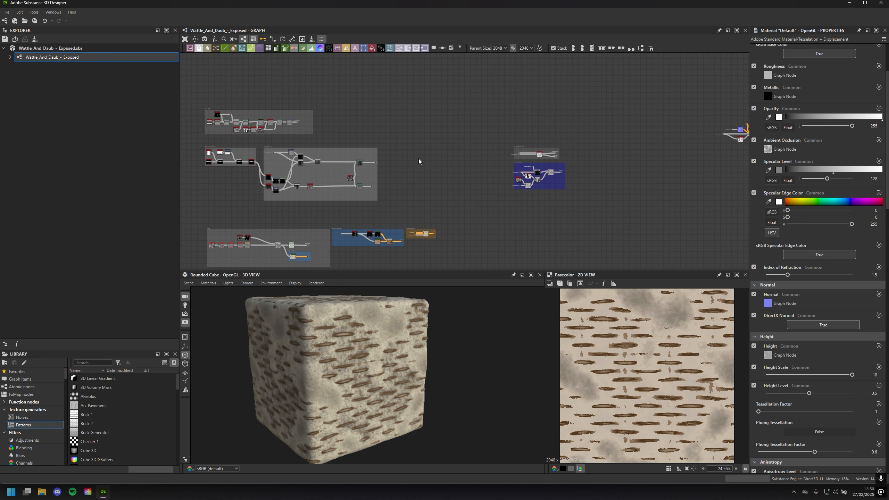
middle_click_drag(418, 158, 610, 181)
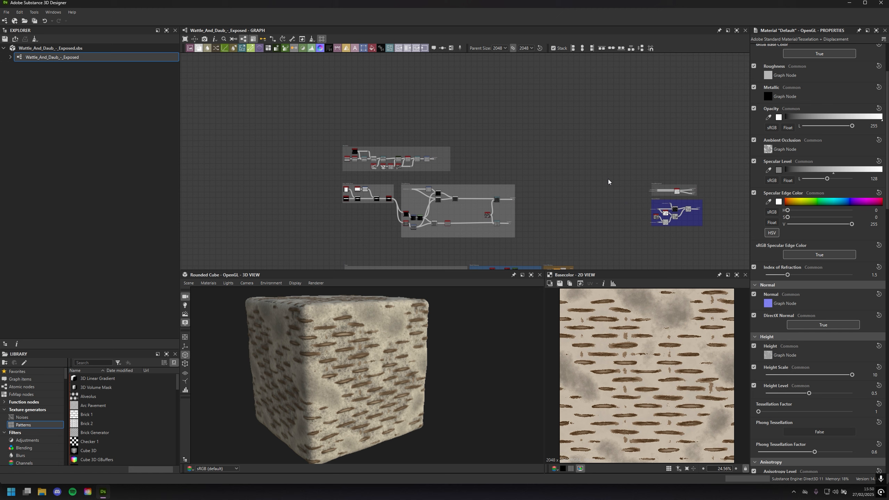
scroll(457, 172, "up", 6)
middle_click_drag(389, 160, 467, 112)
scroll(466, 112, "down", 3)
scroll(504, 169, "down", 3)
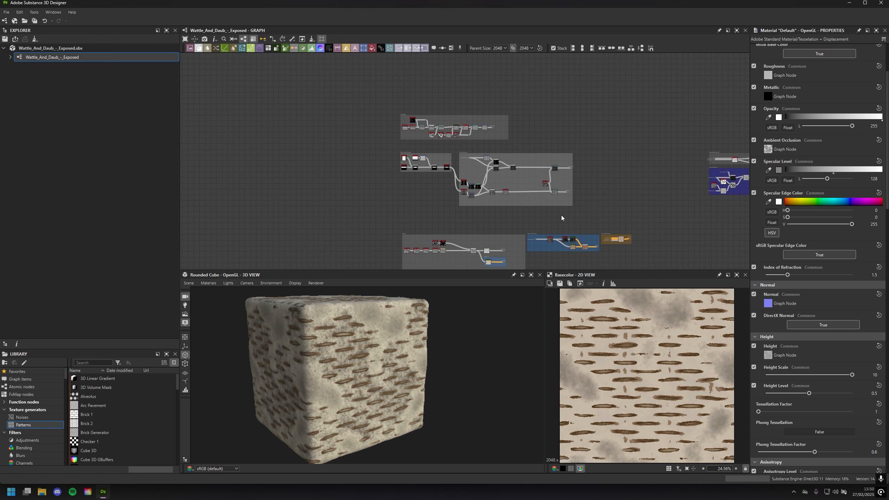
middle_click_drag(562, 208, 507, 177)
scroll(521, 177, "up", 1)
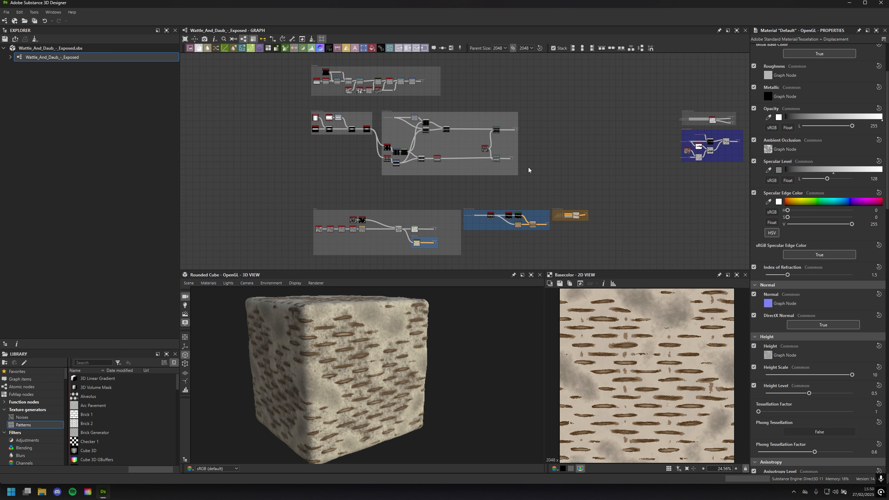
scroll(542, 167, "up", 1)
scroll(542, 167, "down", 2)
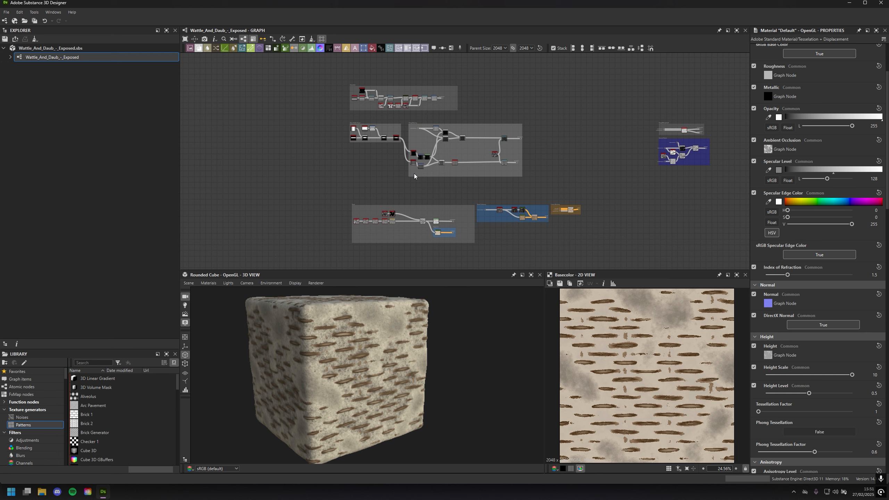
Trace the graph past the height-blend and normal detail frames to the Base Material node and its output nodes
middle_click_drag(498, 184, 267, 198)
scroll(480, 179, "up", 2)
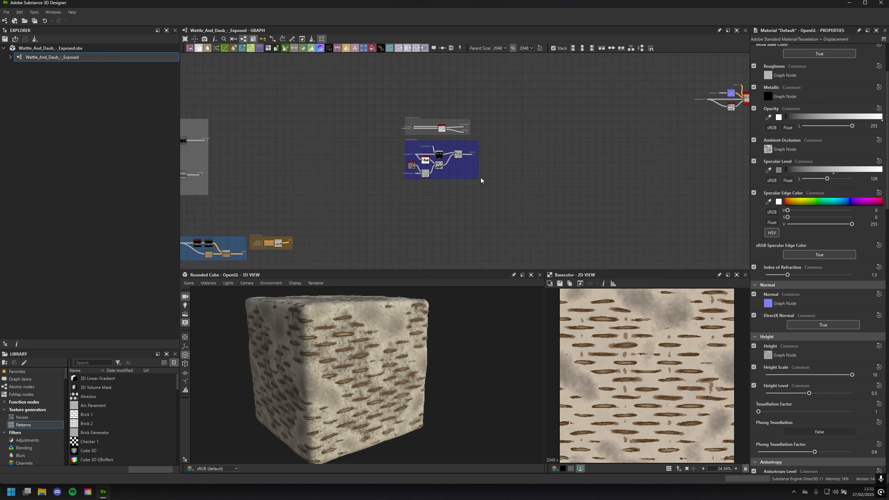
middle_click_drag(596, 140, 453, 205)
scroll(453, 205, "up", 2)
middle_click_drag(610, 170, 386, 205)
scroll(386, 205, "up", 2)
scroll(403, 202, "up", 2)
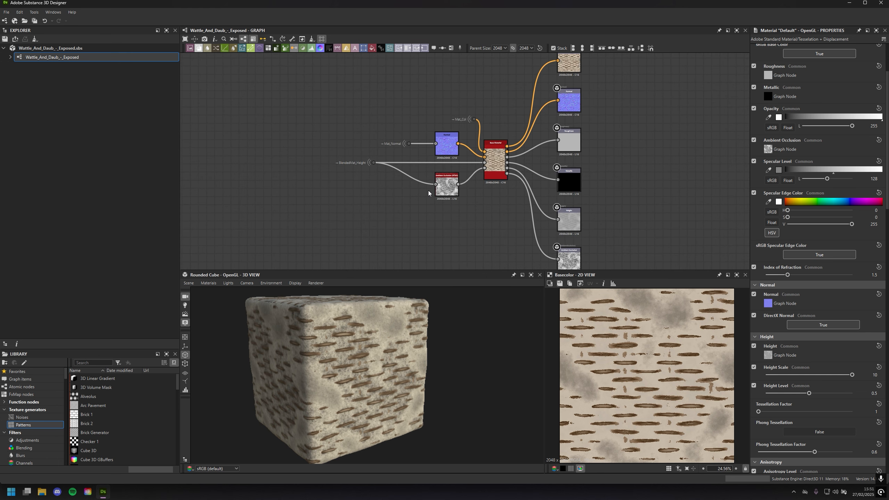
scroll(428, 191, "up", 4)
scroll(566, 179, "down", 4)
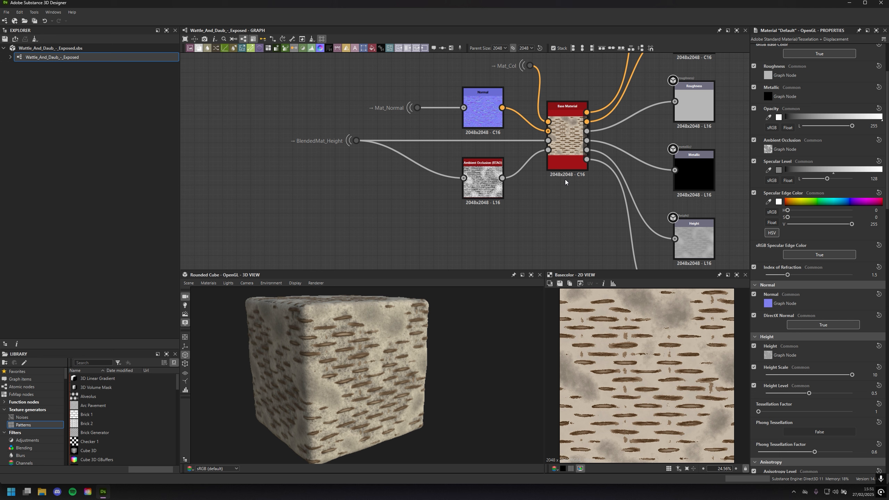
Review the graph backwards from the Base Material node through the height-blend and normal frames to the main frames
middle_click_drag(429, 177, 746, 136)
scroll(532, 167, "down", 4)
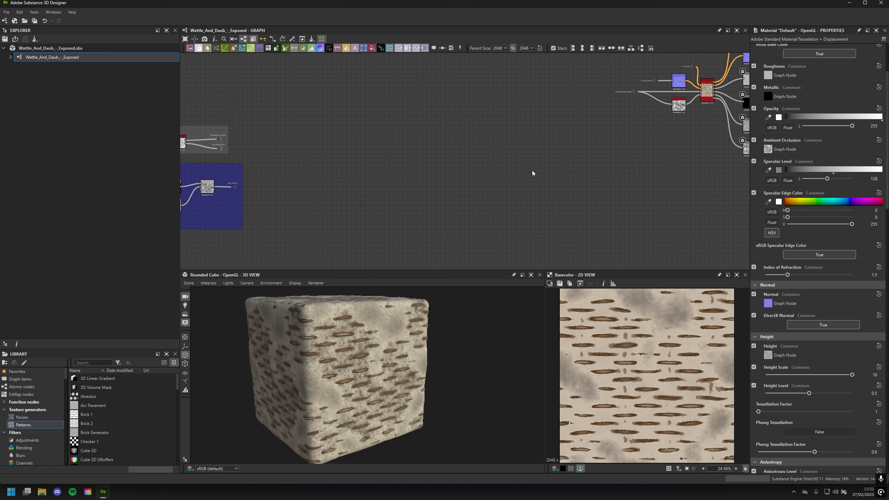
middle_click_drag(540, 175, 613, 167)
middle_click_drag(420, 183, 495, 169)
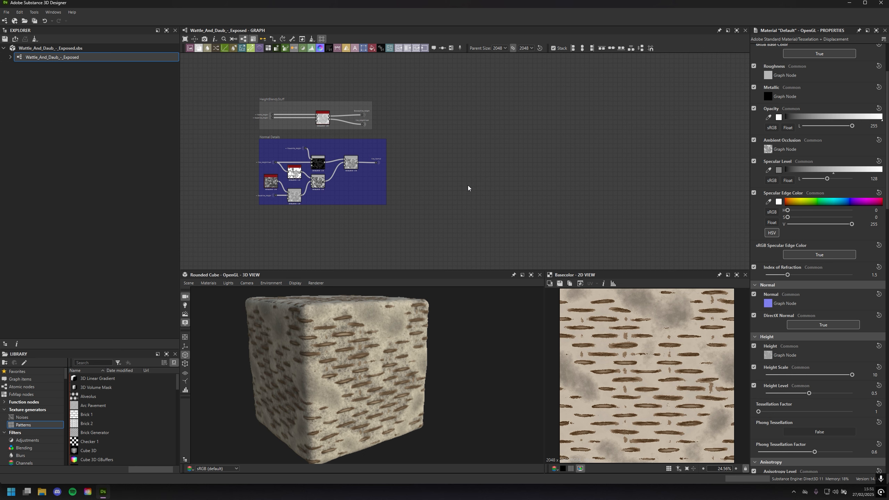
middle_click_drag(469, 186, 641, 166)
scroll(607, 176, "down", 4)
scroll(604, 175, "up", 1)
middle_click_drag(408, 186, 586, 177)
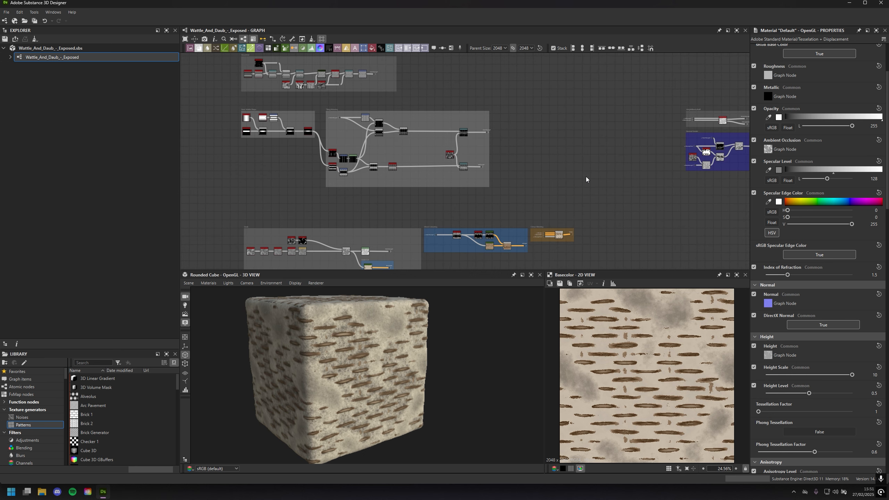
scroll(586, 178, "down", 1)
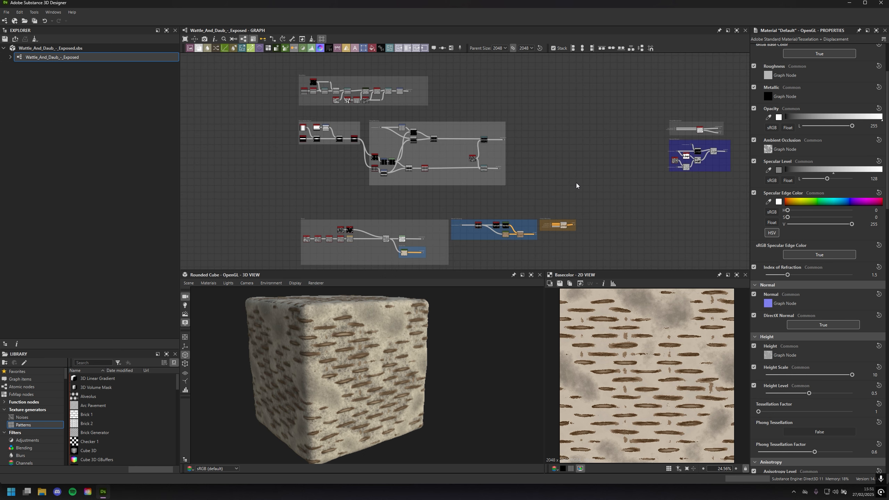
scroll(566, 174, "up", 1)
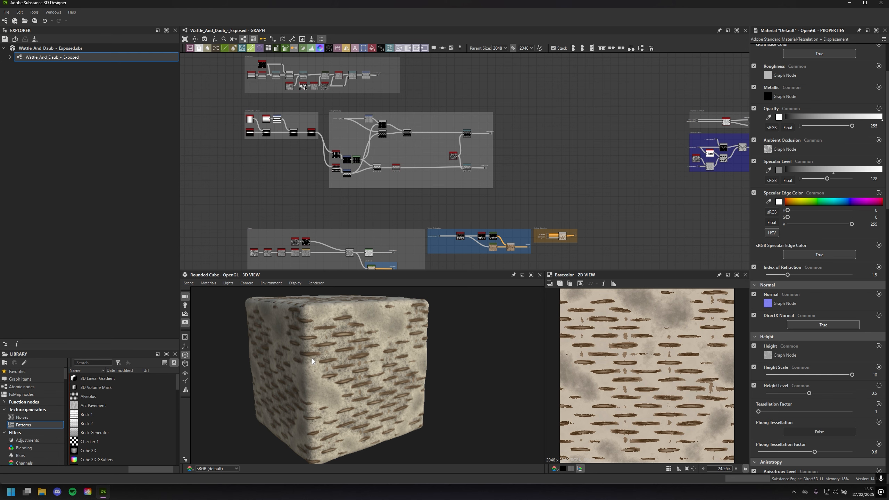
Switch to Google Chrome and close the two NVIDIA tabs
key("super")
type("google")
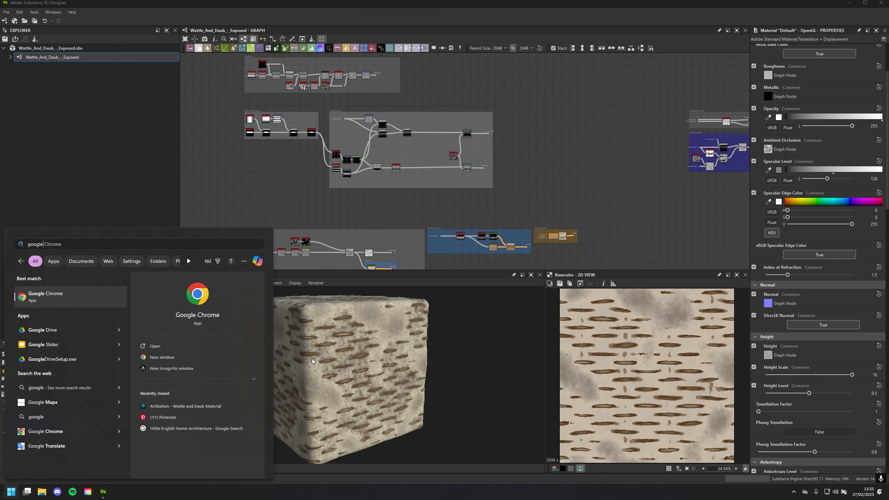
key("Return")
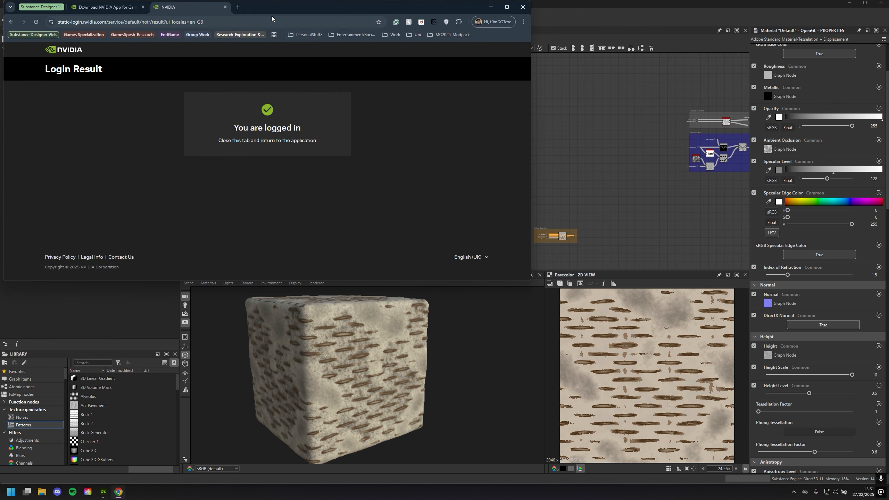
left_click(142, 7)
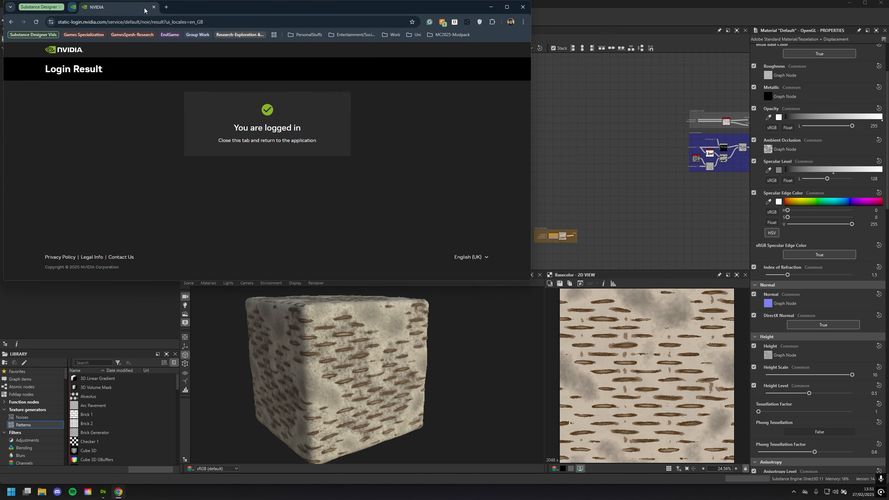
left_click(153, 7)
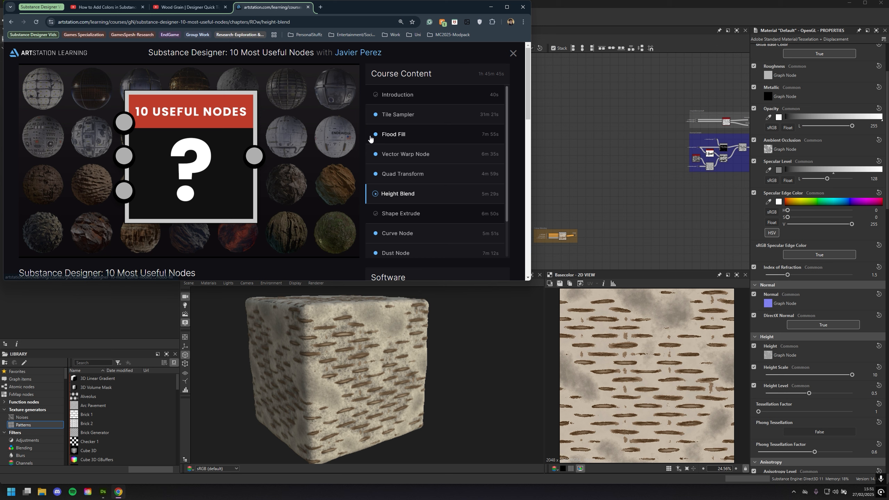
Show the Wood Grain Designer Quick Tip #6 video, followed by the How to Add Colors in Substance 3D Designer (Pt 16) page
left_click(191, 7)
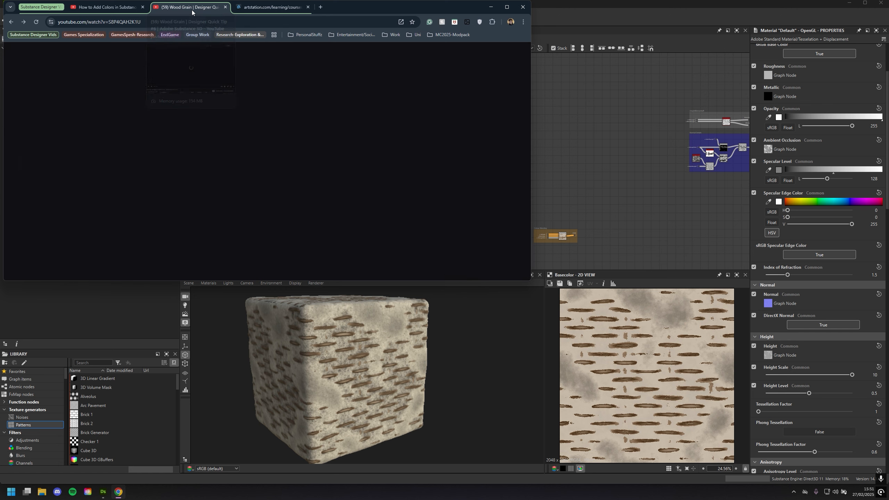
left_click(121, 7)
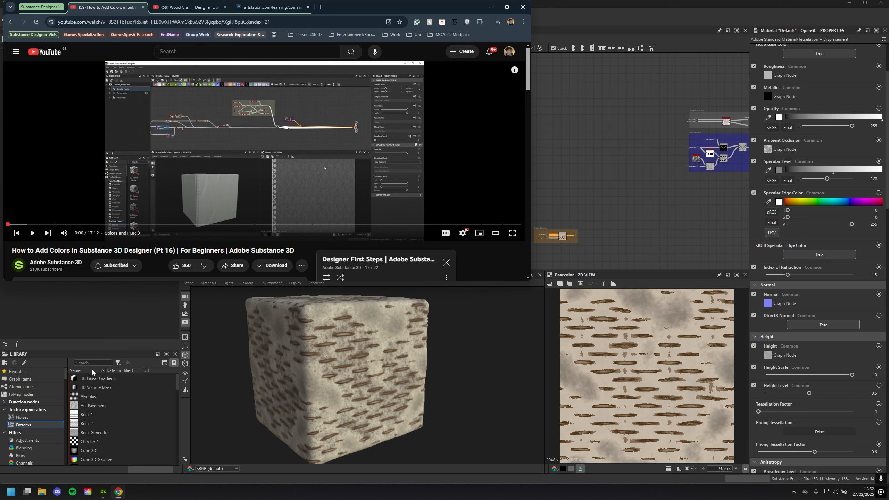
scroll(312, 193, "down", 2)
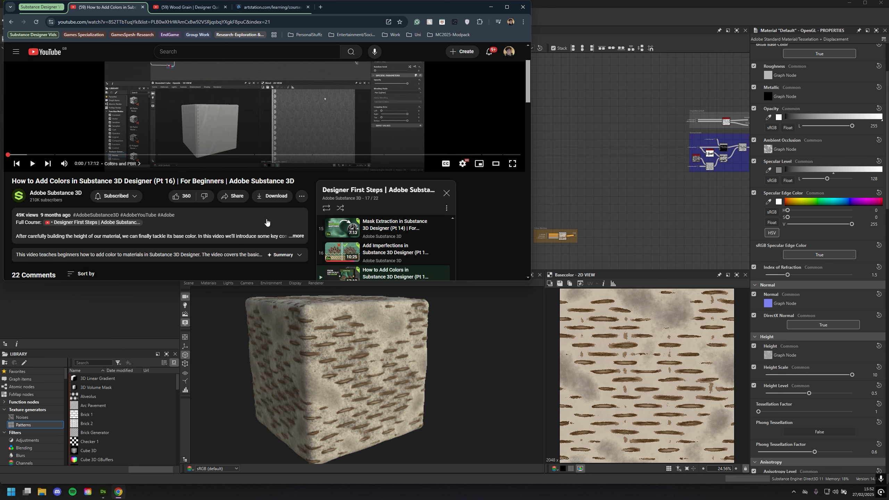
Look through the videos of the Designer First Steps playlist beside the How to Add Colors video
scroll(312, 194, "down", 2)
scroll(401, 227, "down", 2)
scroll(401, 226, "up", 10)
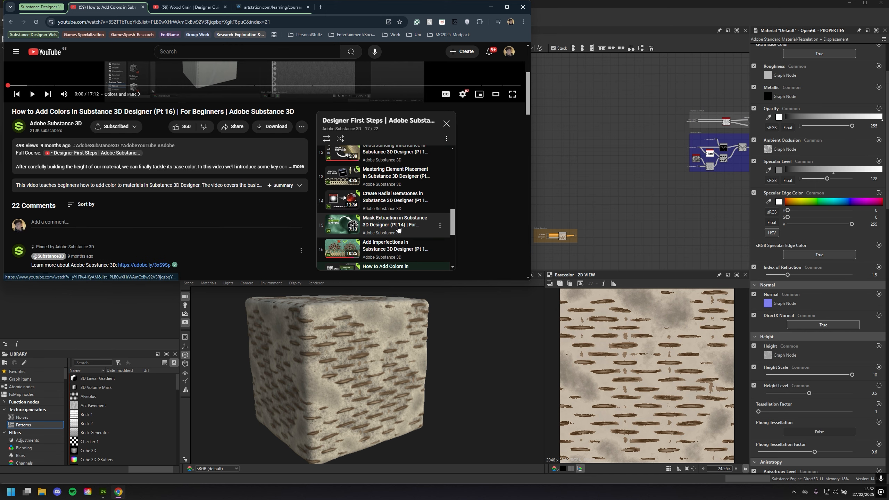
scroll(405, 207, "down", 4)
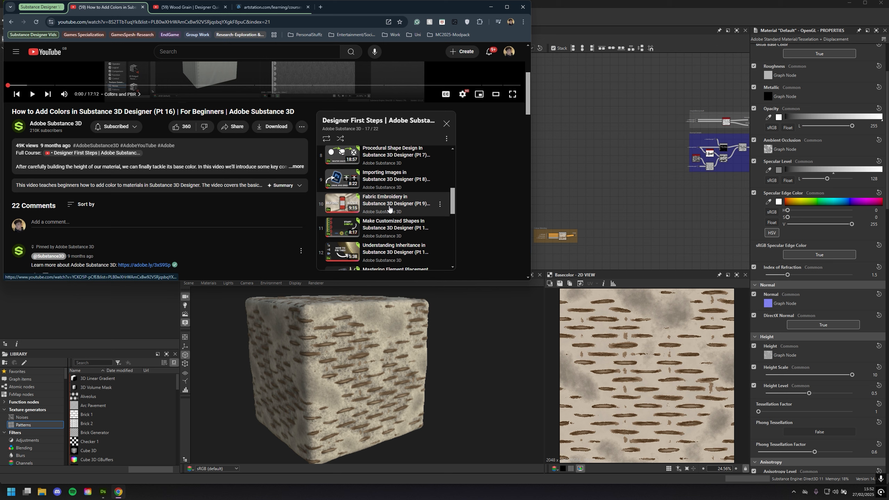
scroll(392, 220, "down", 5)
scroll(398, 227, "down", 3)
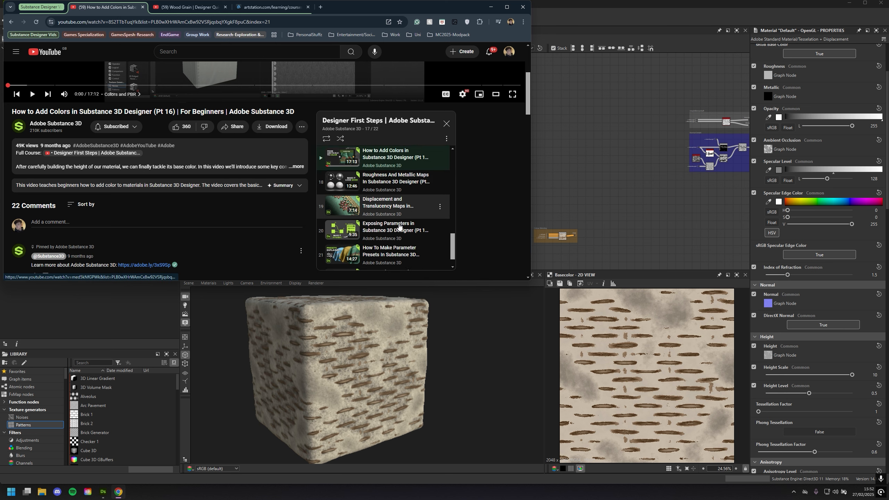
scroll(490, 210, "up", 4)
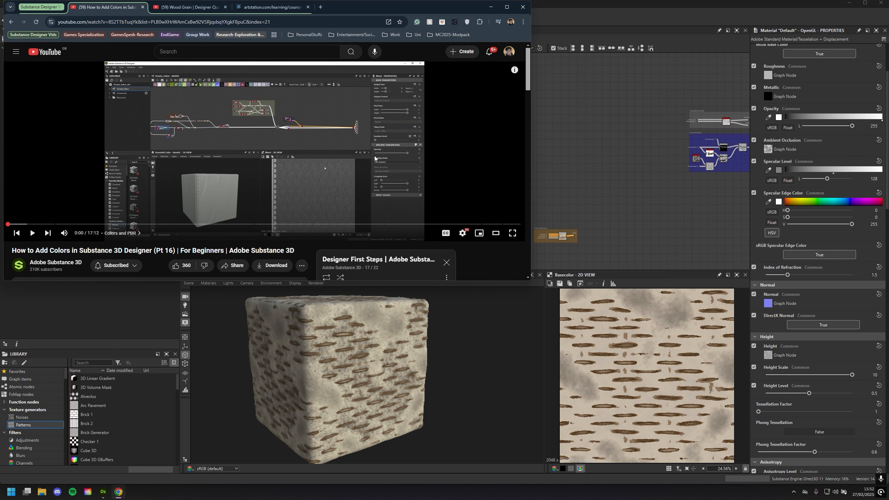
scroll(393, 163, "down", 4)
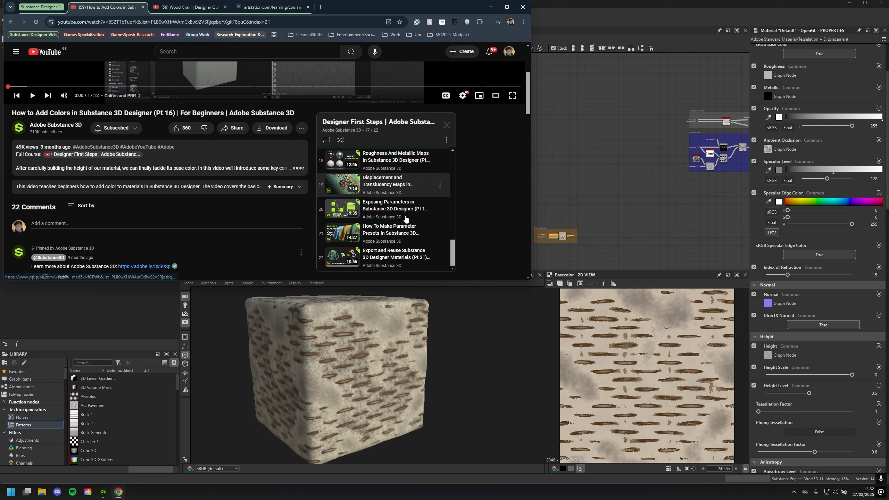
scroll(416, 226, "up", 4)
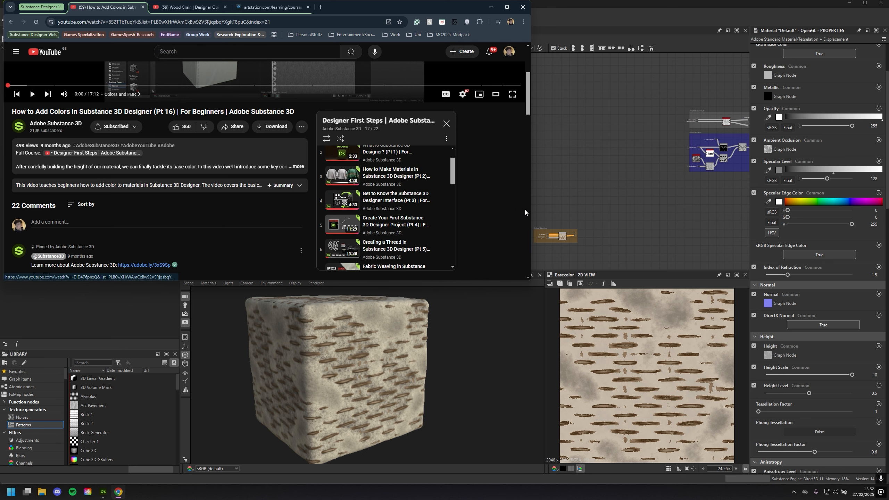
scroll(518, 207, "up", 4)
Revisit the Wood Grain quick tip video and return to the Designer First Steps playlist on the colours video page
left_click(189, 7)
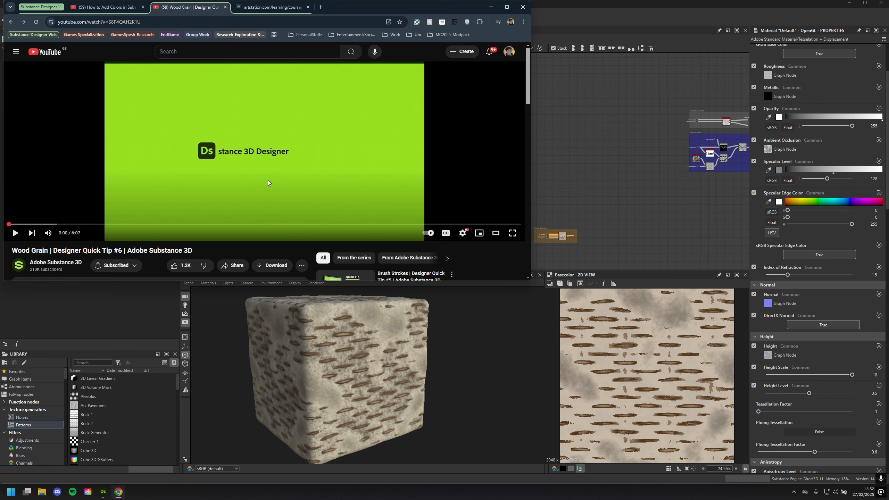
left_click(129, 8)
scroll(283, 198, "down", 5)
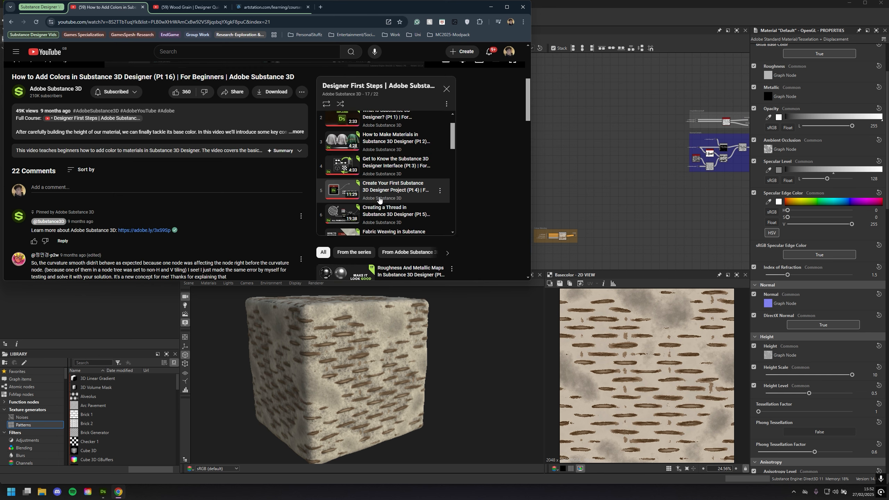
Skim the How to Add Colors video page, including its comments, suggested videos and player
scroll(403, 190, "down", 1)
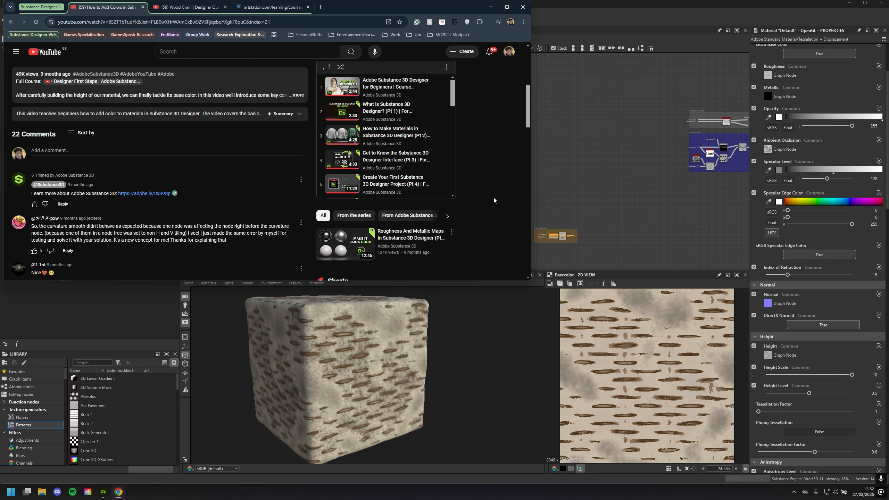
scroll(401, 203, "up", 2)
scroll(399, 211, "down", 2)
scroll(499, 209, "up", 3)
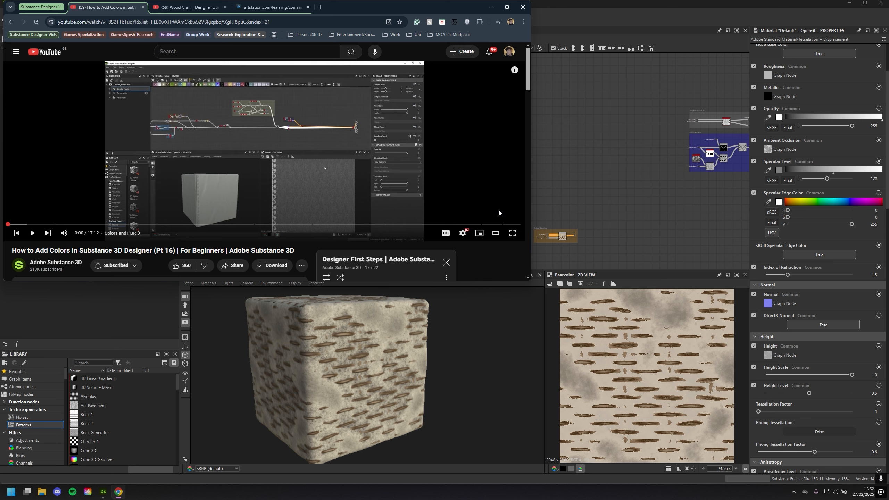
scroll(487, 232, "up", 2)
scroll(513, 254, "down", 2)
scroll(513, 255, "up", 2)
scroll(478, 243, "down", 1)
scroll(478, 245, "up", 1)
scroll(478, 245, "up", 1)
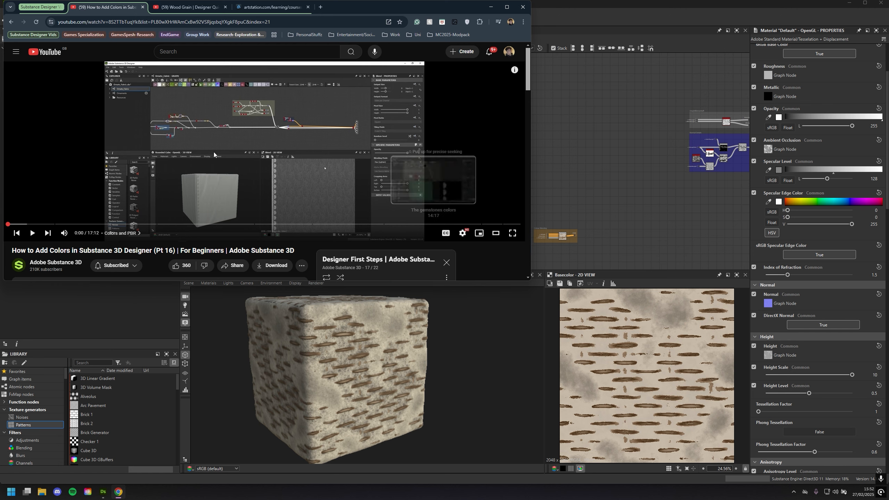
Preview the Wood Grain quick tip video at 2:15 and 5:20, and bring up the ArtStation course on the 10 Most Useful Nodes
left_click(206, 6)
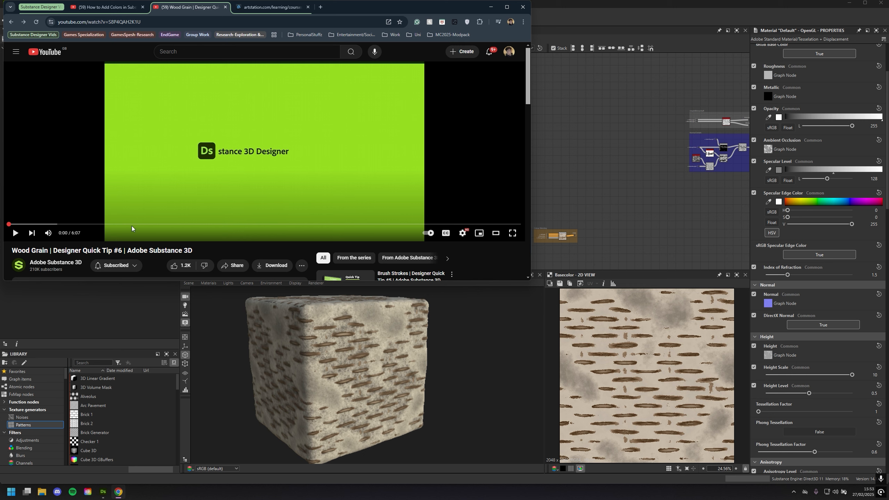
left_click(198, 224)
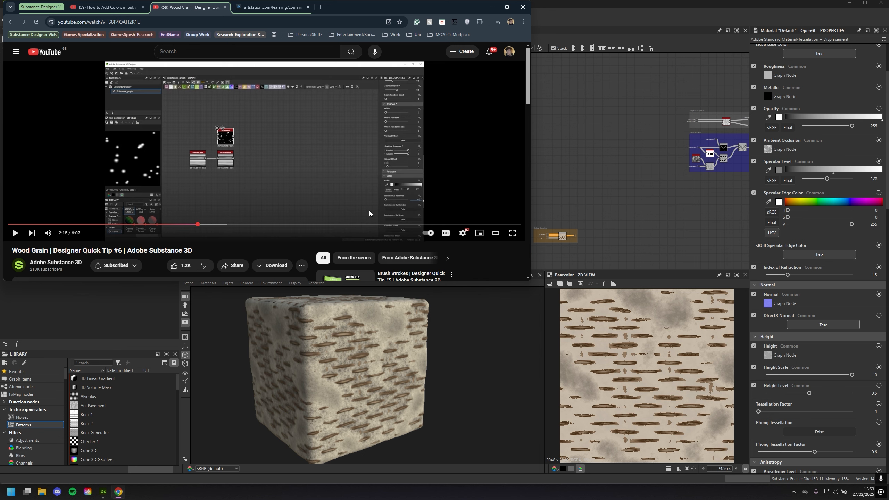
left_click(455, 224)
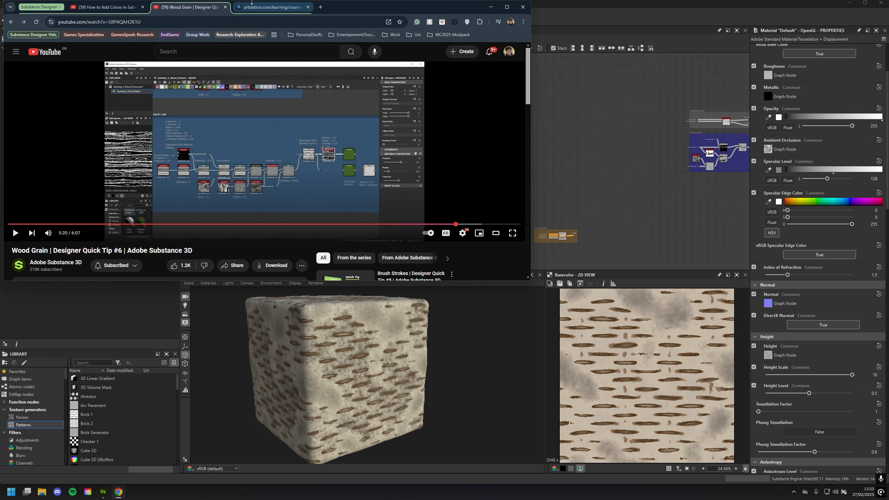
left_click(270, 7)
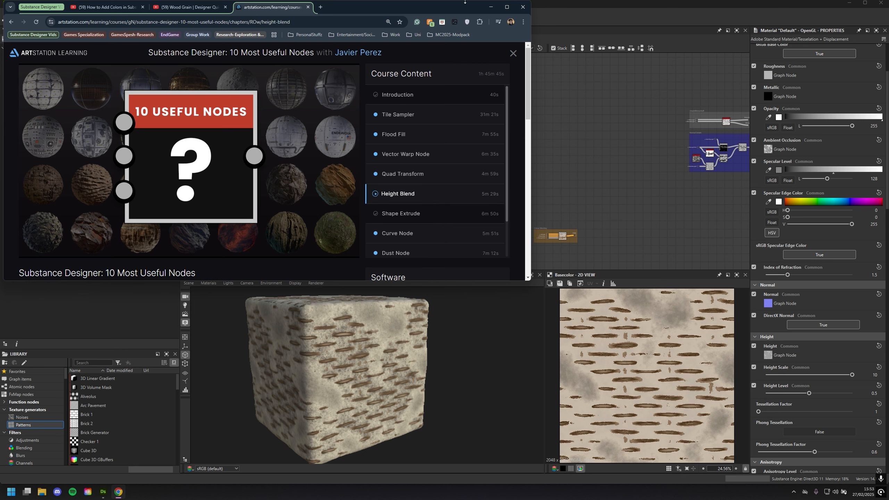
Switch to Substance 3D Designer and look over the graph's node frames and the material on the rounded cube
left_click(492, 7)
middle_click_drag(479, 164, 315, 159)
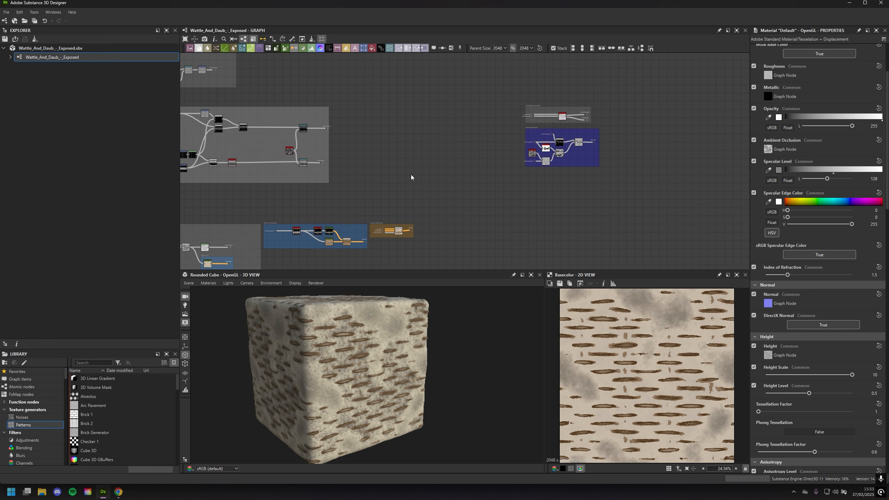
scroll(426, 181, "up", 1)
middle_click_drag(444, 178, 312, 201)
scroll(346, 195, "up", 1)
middle_click_drag(392, 169, 343, 197)
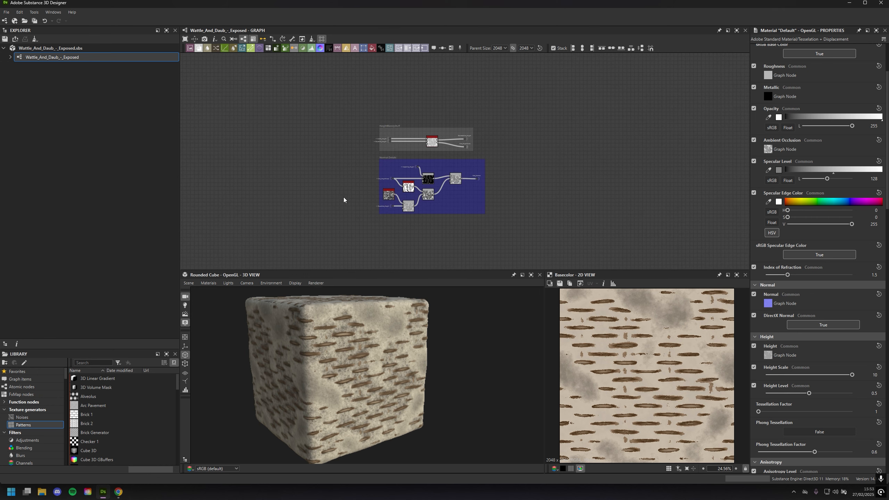
scroll(327, 357, "up", 2)
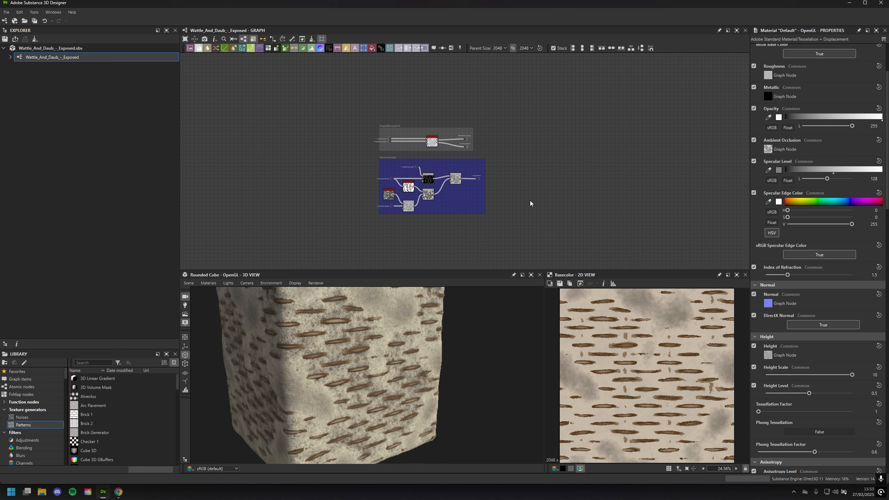
scroll(571, 209, "down", 3)
middle_click_drag(431, 170, 684, 123)
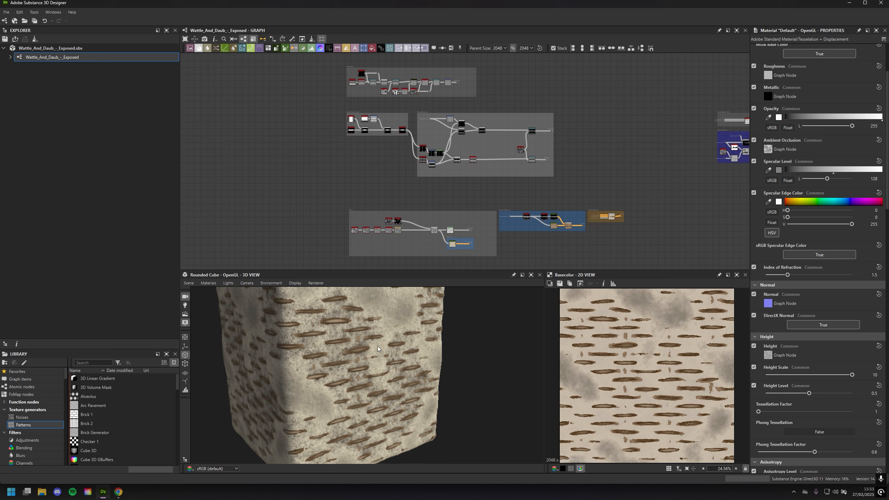
left_click_drag(329, 343, 368, 354)
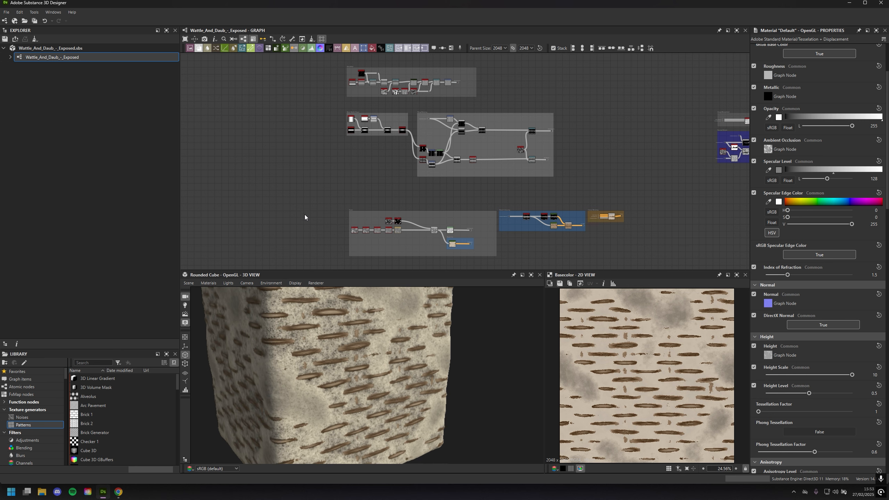
Launch PureRef and show the WattleRef reference board maximized over the main screen
key("super")
type("pure")
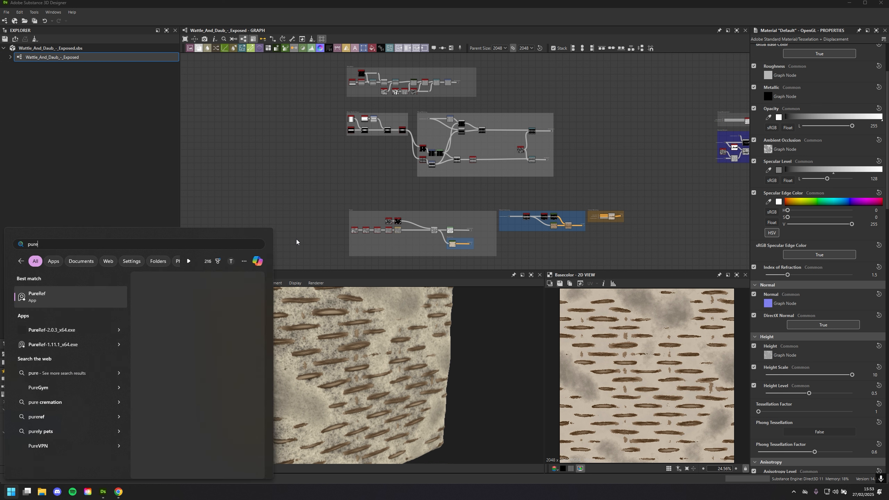
key("Return")
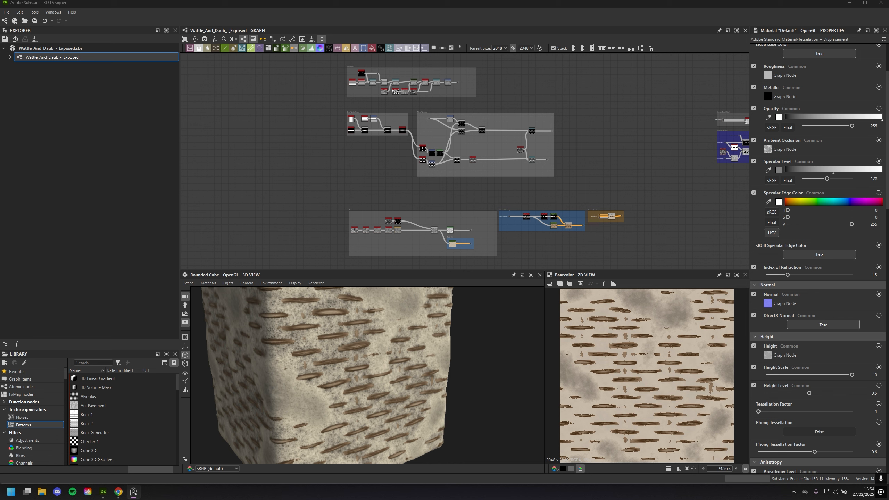
left_click_drag(0, 65, 444, 1)
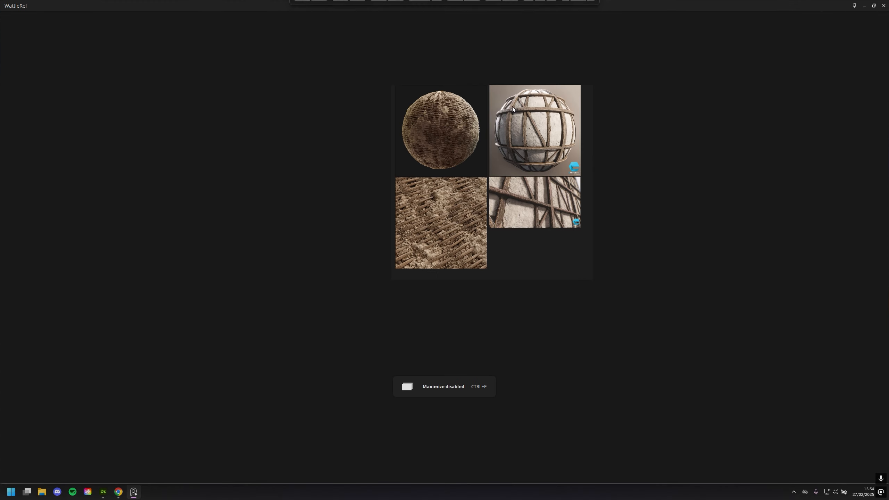
Examine the woven wattle and daub sphere reference image up close
scroll(542, 194, "up", 5)
middle_click_drag(358, 111, 359, 226)
scroll(359, 226, "up", 1)
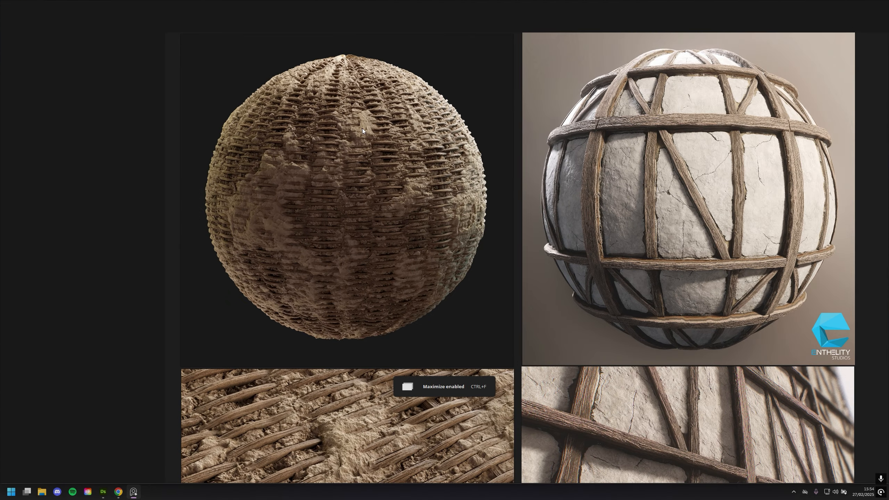
scroll(458, 200, "down", 2)
middle_click_drag(424, 224, 426, 157)
scroll(426, 157, "up", 2)
middle_click_drag(395, 219, 407, 235)
scroll(395, 181, "up", 2)
middle_click_drag(389, 150, 507, 284)
left_click(395, 181)
scroll(461, 181, "up", 2)
scroll(450, 156, "up", 1)
scroll(507, 284, "down", 1)
middle_click_drag(488, 170, 437, 297)
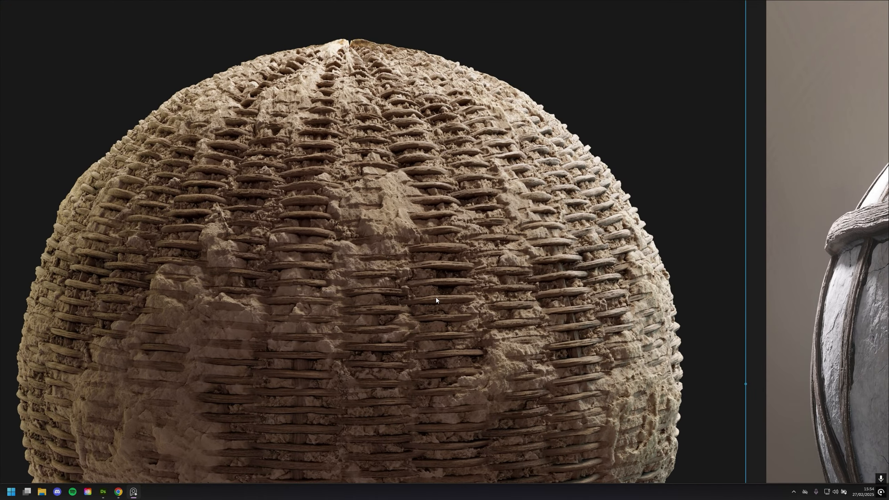
Examine the close-up reference image of the diagonal wattle strips covered with daub
scroll(506, 163, "down", 2)
middle_click_drag(464, 231, 459, 52)
middle_click_drag(464, 260, 455, 60)
middle_click_drag(439, 304, 433, 160)
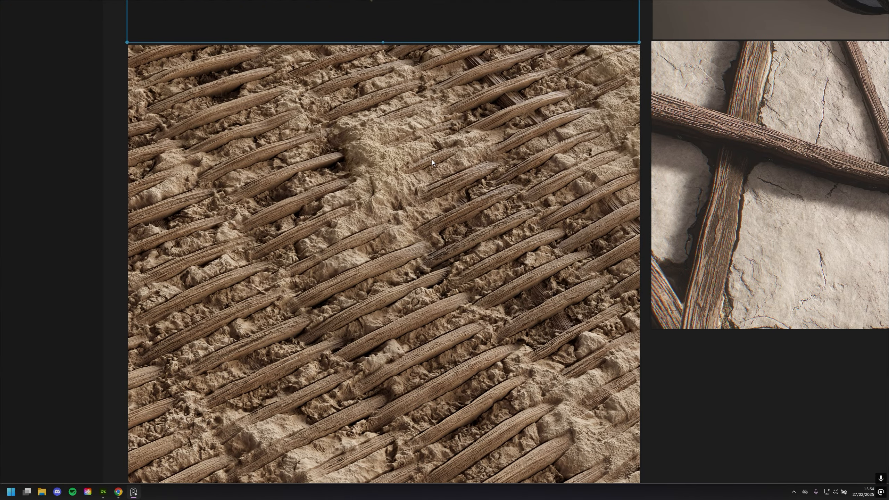
scroll(433, 160, "up", 3)
scroll(396, 189, "down", 6)
scroll(394, 247, "up", 2)
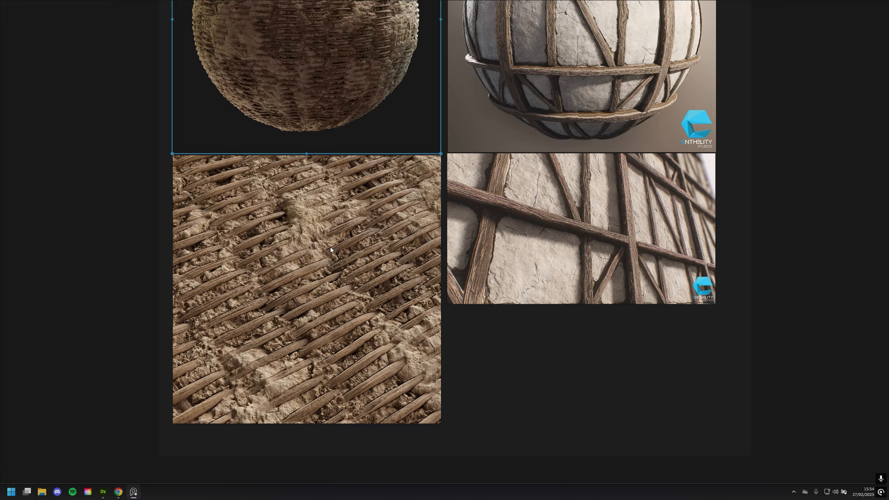
Examine the timber-framed plaster sphere reference, and move the reference board away to return to Substance 3D Designer
middle_click_drag(704, 184, 447, 380)
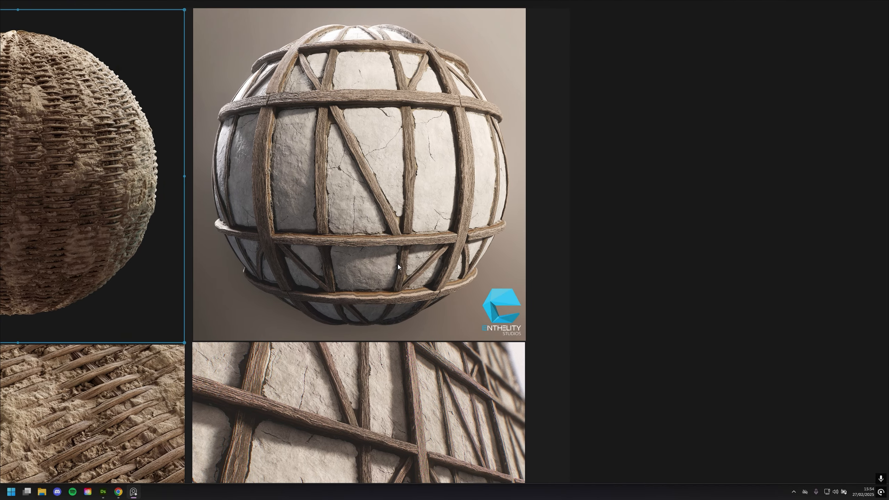
scroll(409, 257, "down", 5)
left_click(456, 153)
left_click_drag(347, 3, 1, 316)
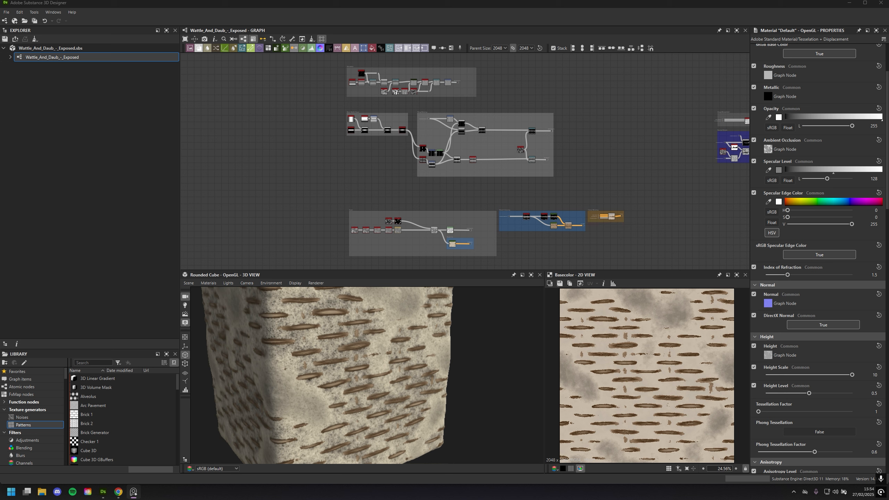
left_click(308, 157)
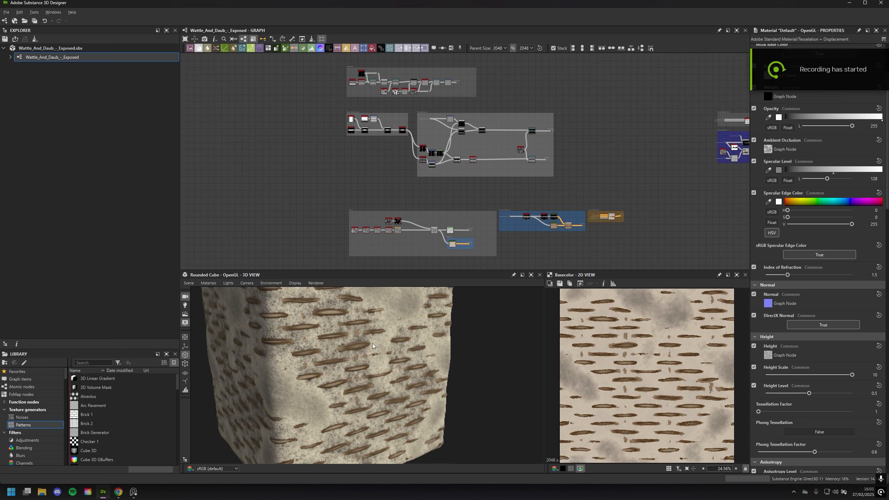
Inspect the material on the rounded cube up close, and focus the graph on the Basic Wattle Shape frame
scroll(373, 344, "down", 3)
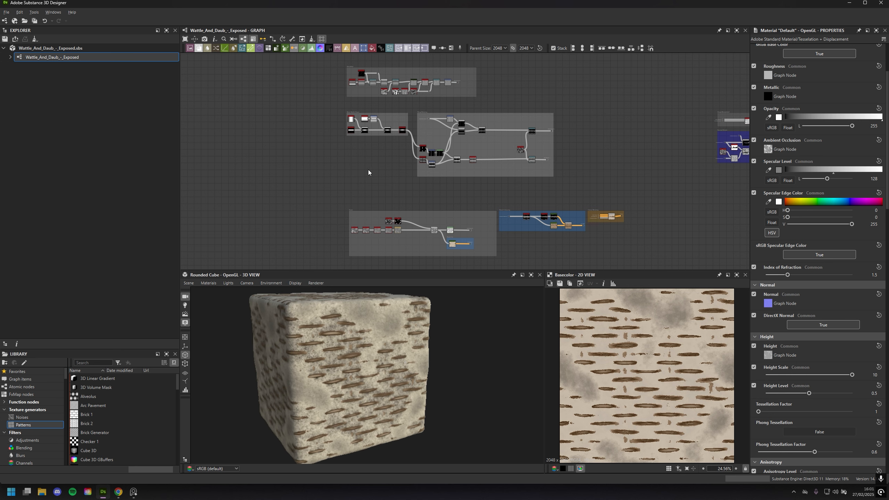
scroll(363, 351, "up", 5)
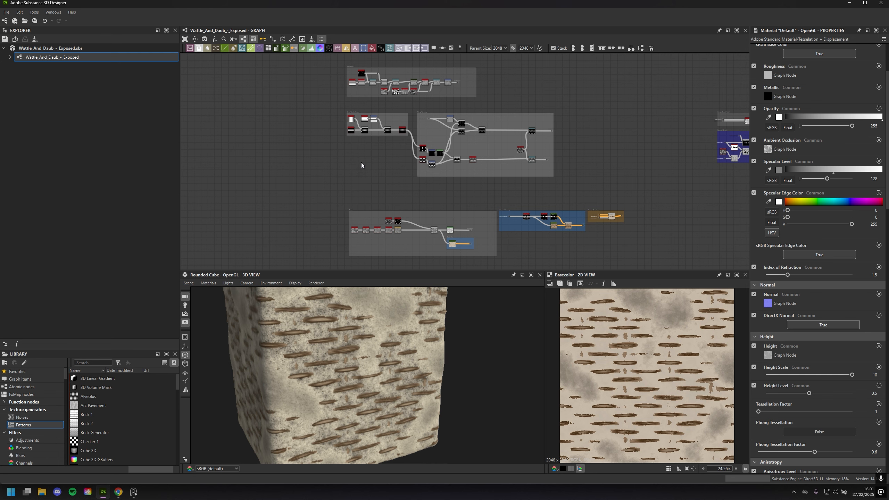
scroll(379, 373, "up", 5)
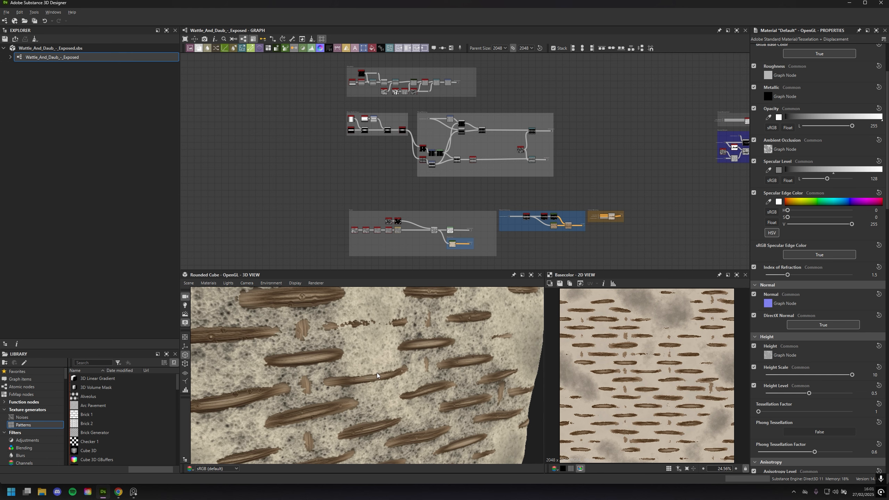
scroll(366, 212, "up", 8)
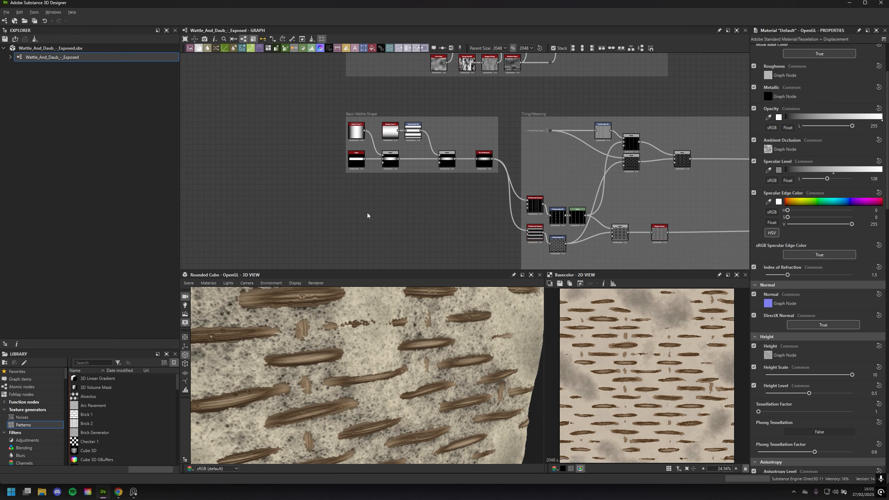
middle_click_drag(377, 184, 386, 246)
scroll(386, 246, "up", 2)
middle_click_drag(275, 156, 265, 193)
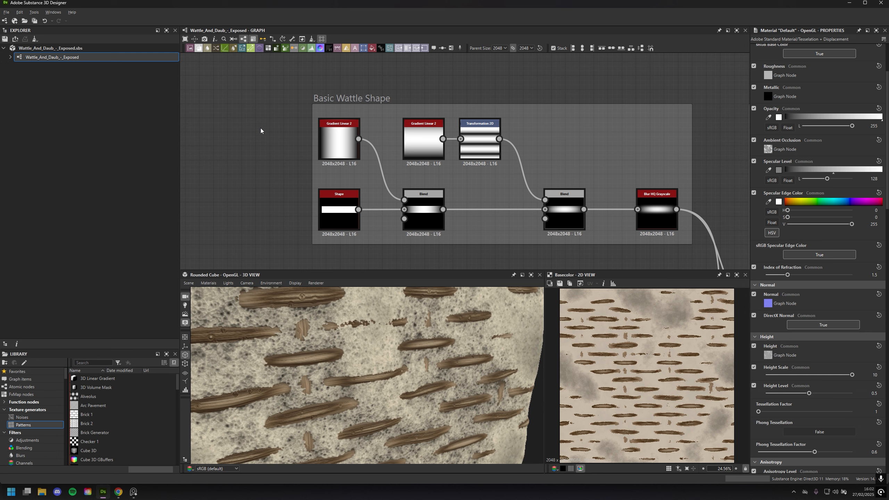
Show the Blur HQ Grayscale node's settings, undo the accidental move of the Shape node, and look at the wattle strips on the cube
scroll(391, 369, "down", 3)
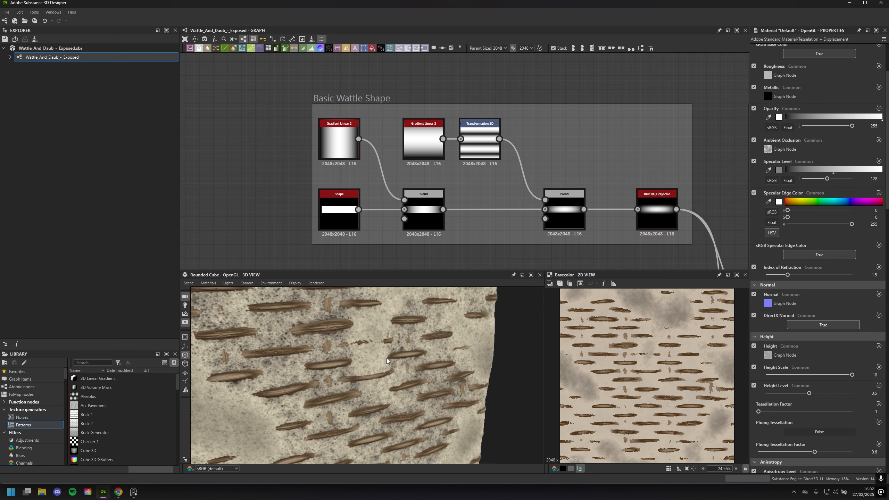
left_click(662, 217)
left_click_drag(344, 207, 339, 206)
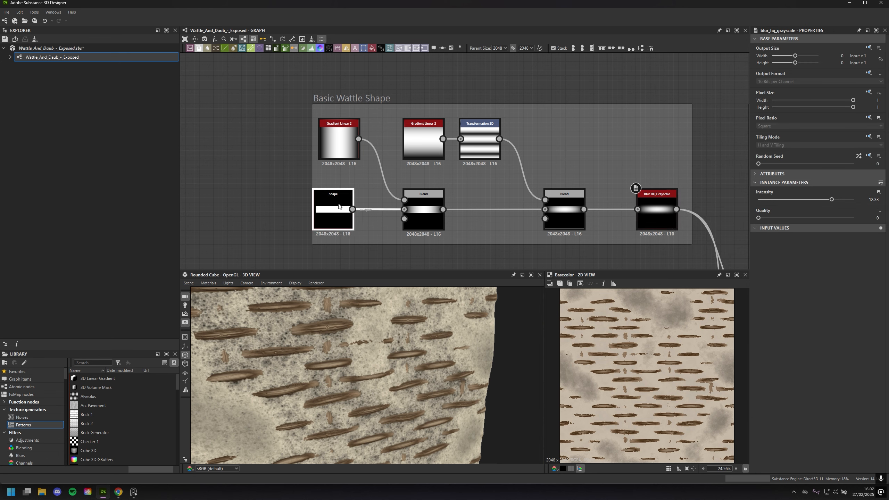
key("ctrl+z")
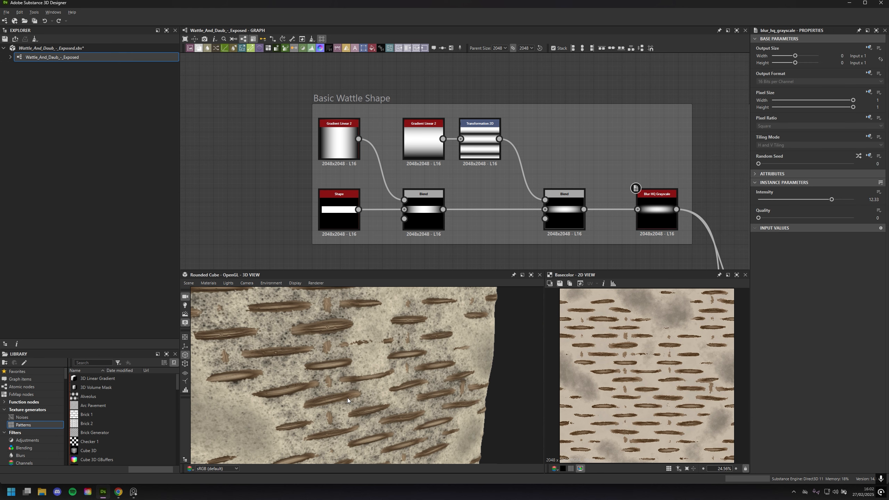
left_click_drag(347, 398, 391, 420)
scroll(414, 359, "up", 3)
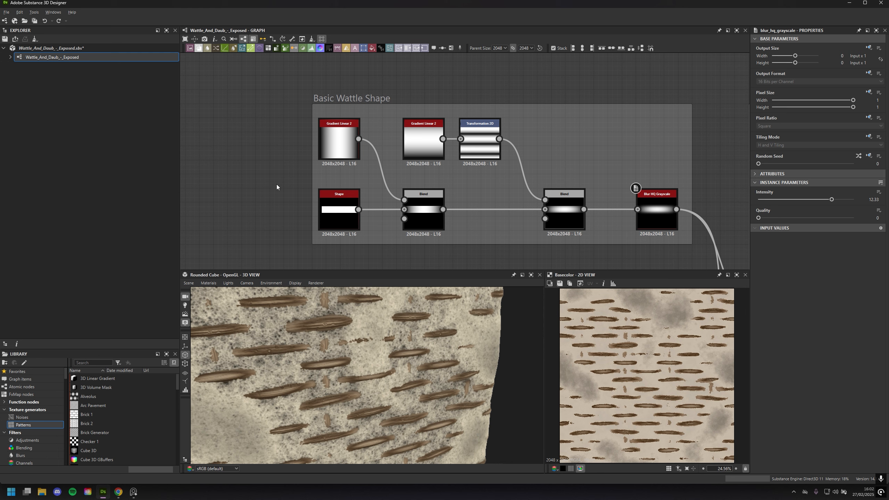
Show the settings of the Shape node and its Gradient Linear 2, and preview the Blend combining them in the 2D view
left_click(334, 216)
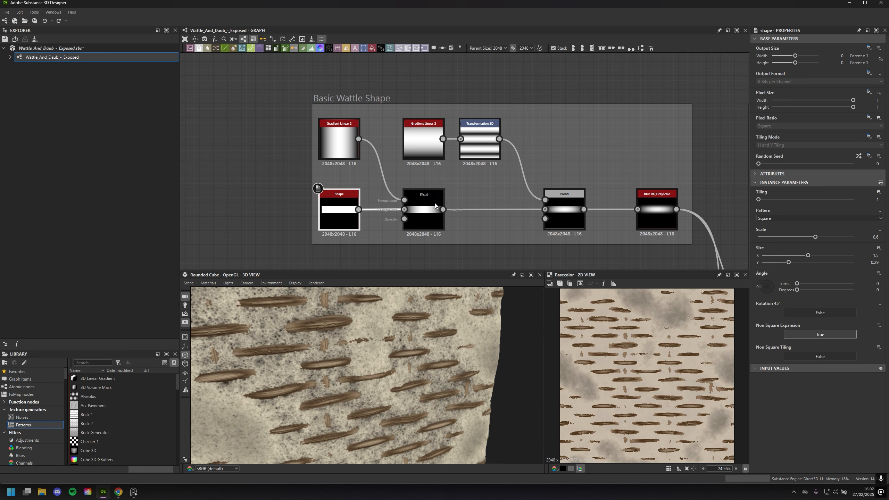
left_click(339, 140)
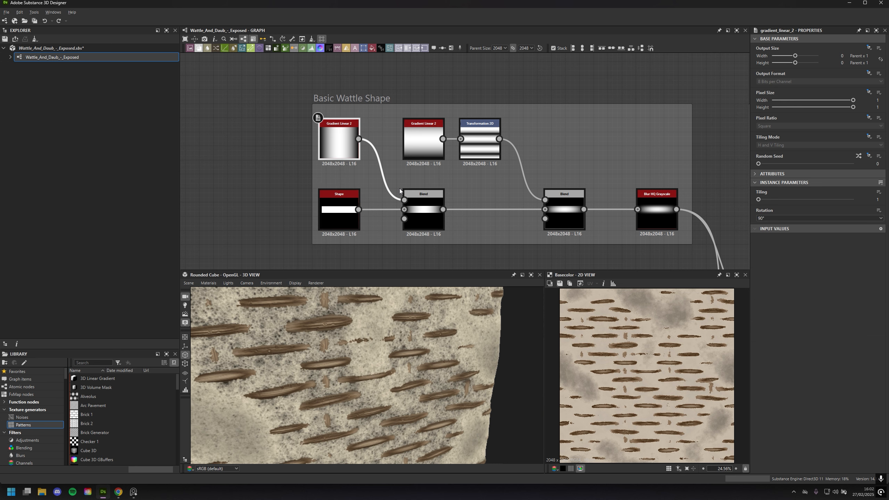
left_click(431, 219)
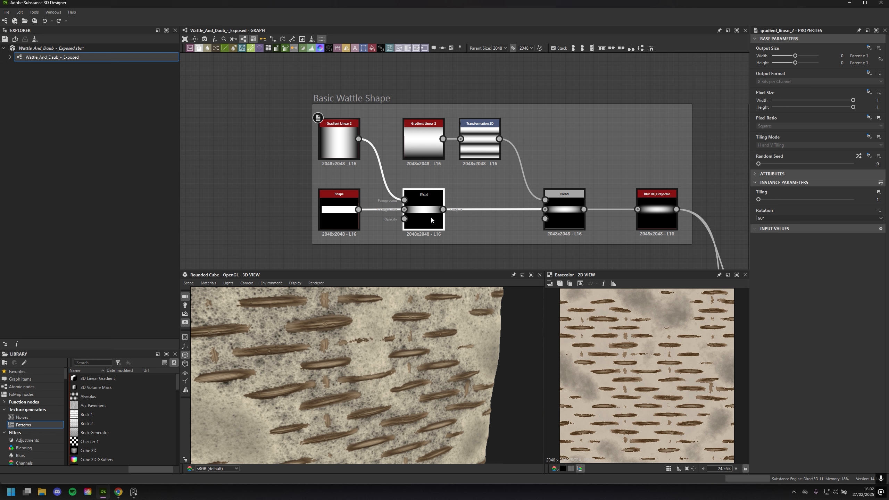
double_click(431, 215)
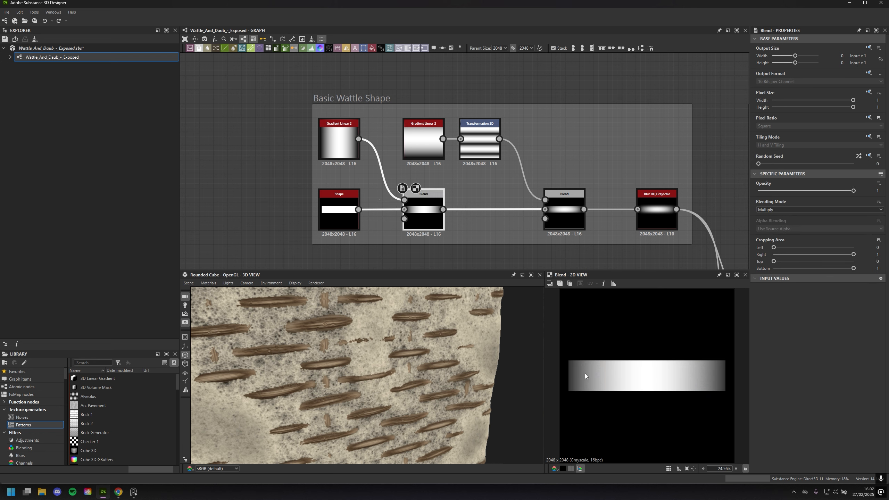
Preview the second Blend in the Basic Wattle Shape frame and the Blur HQ Grayscale after it in the 2D view
scroll(585, 374, "down", 1)
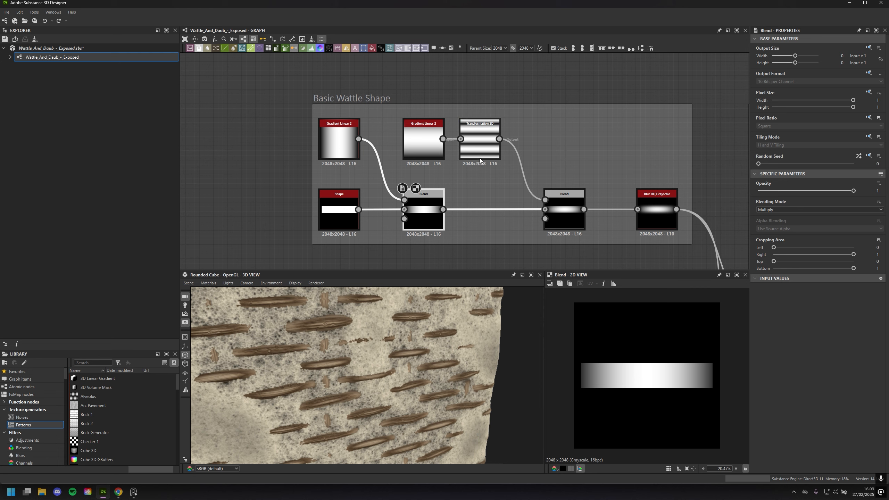
left_click(572, 209)
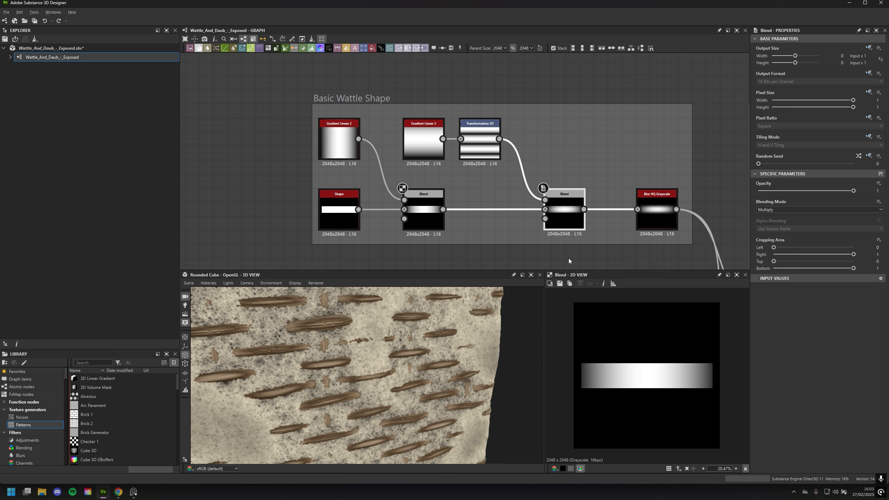
double_click(560, 212)
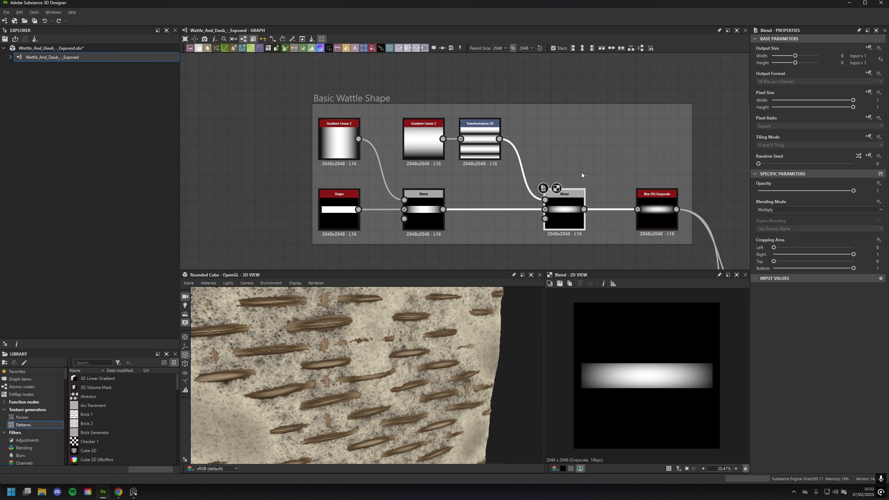
middle_click_drag(628, 142, 581, 128)
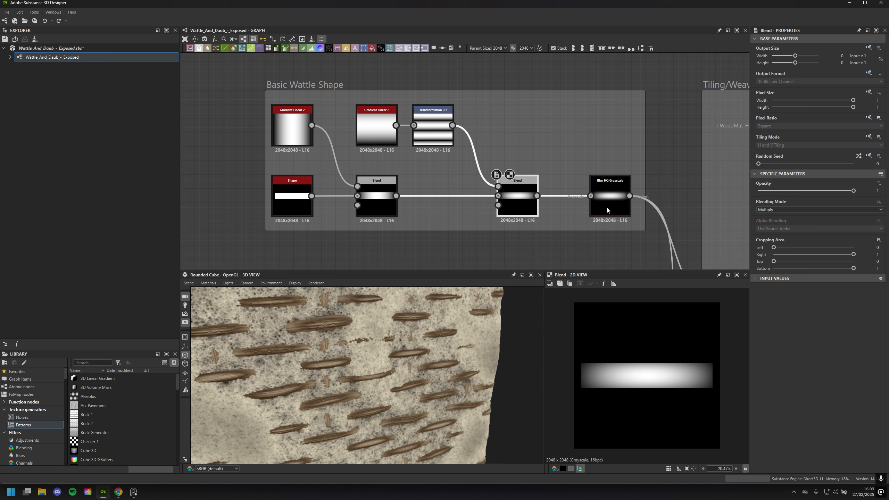
left_click(607, 206)
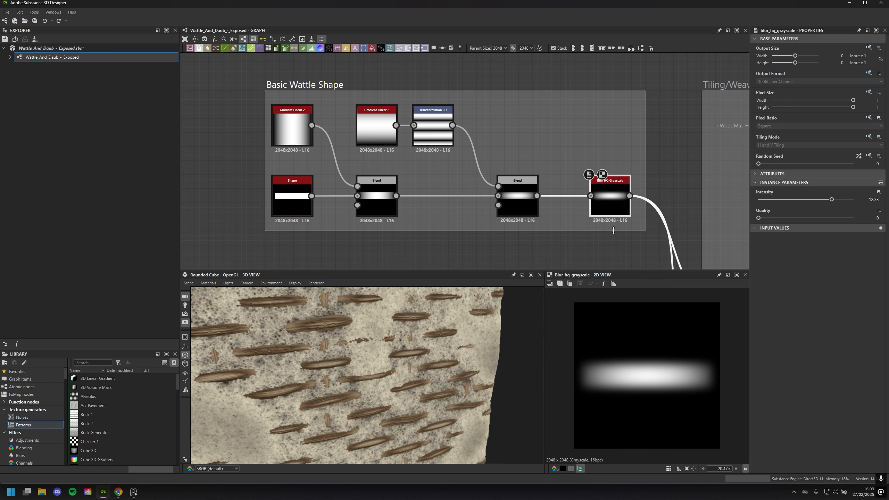
middle_click_drag(610, 203, 568, 197)
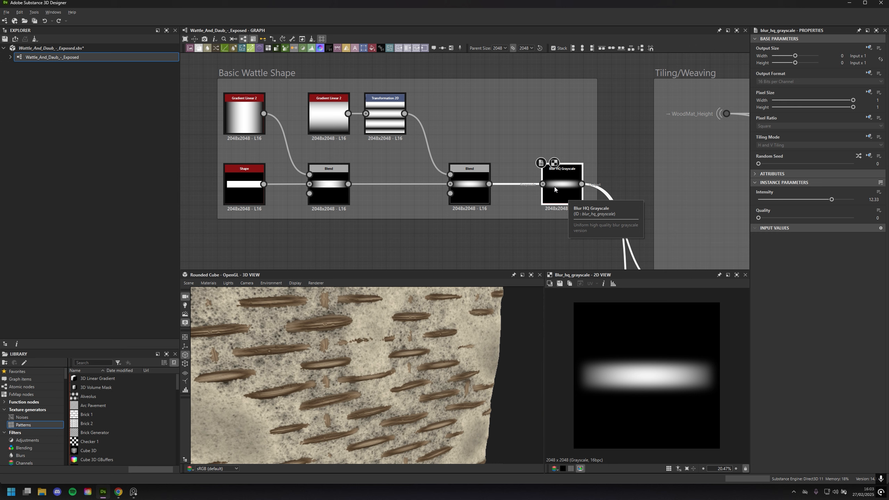
Branch a Blur node off the second Blend, try an intensity of 9.53 for comparison, and delete the node
left_click_drag(490, 184, 518, 142)
type("blur")
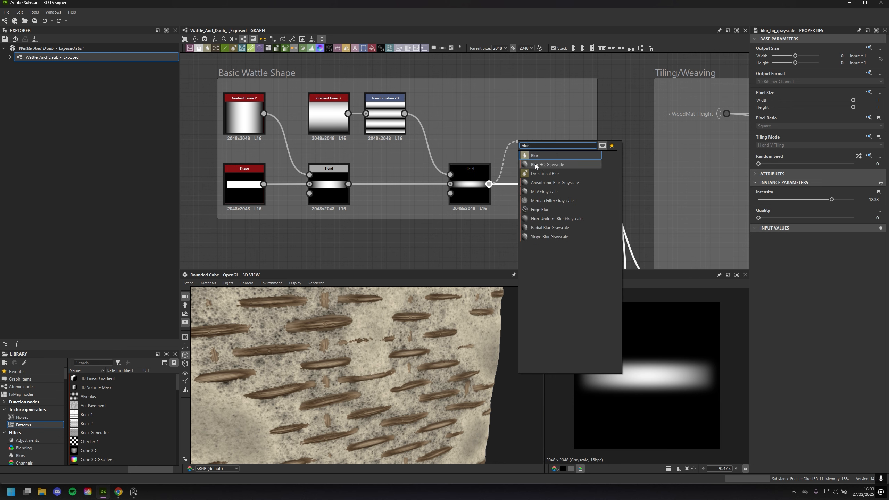
key("Return")
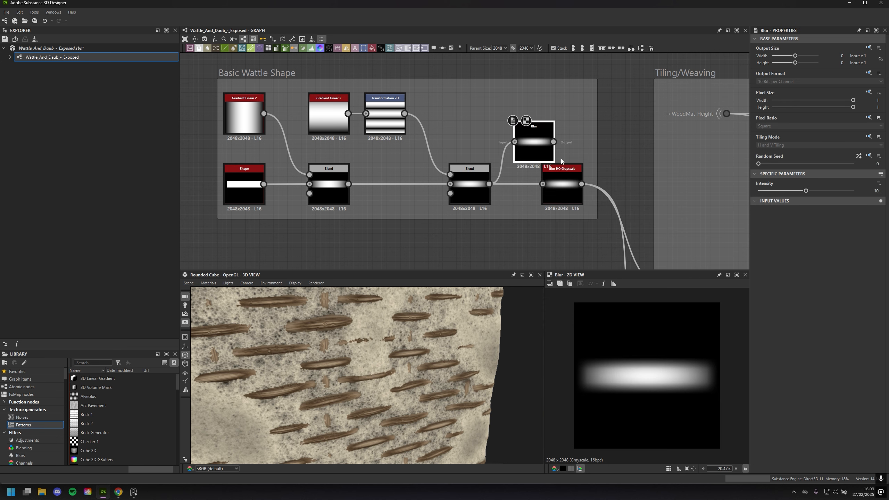
left_click_drag(548, 144, 555, 130)
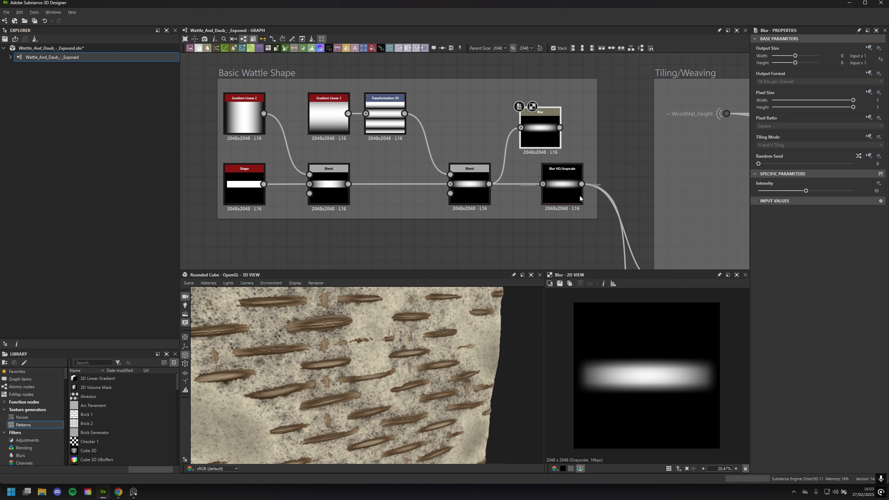
scroll(595, 422, "up", 3)
mouse_move(806, 191)
left_mouse_down()
mouse_move(778, 188)
mouse_move(807, 189)
mouse_move(783, 184)
mouse_move(819, 177)
mouse_move(785, 174)
mouse_move(802, 174)
left_mouse_up()
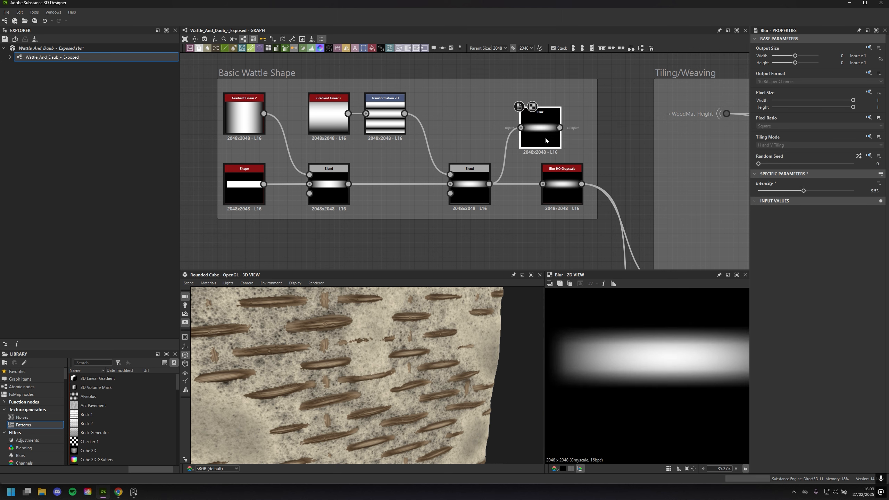
key("Delete")
Preview the Blur HQ Grayscale again and examine the two Tile Generator branches it feeds in the Tiling/Weaving frame
double_click(564, 193)
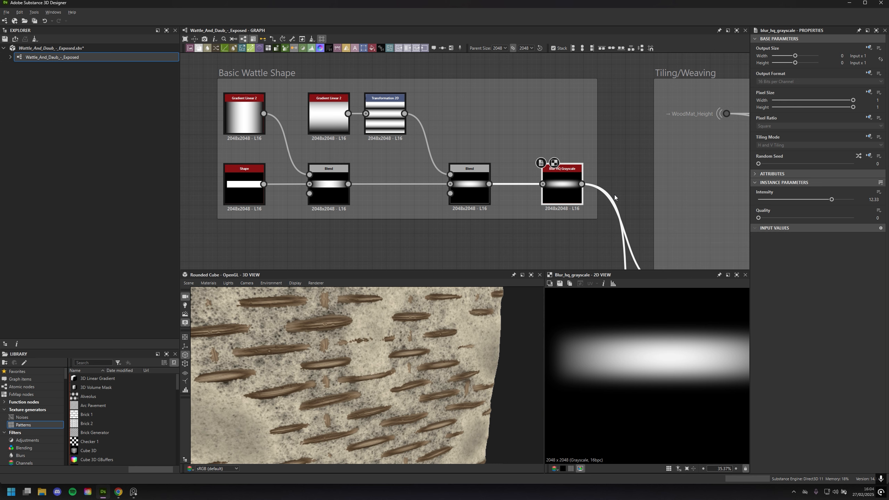
scroll(619, 144, "down", 2)
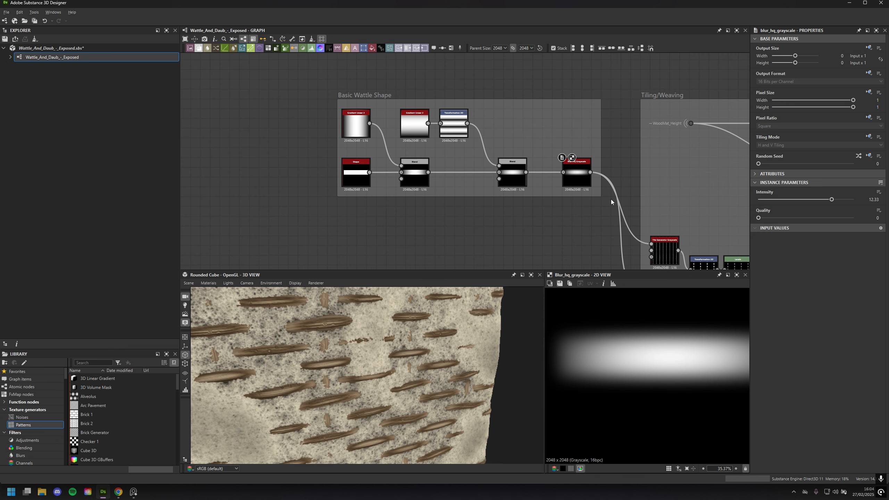
middle_click_drag(611, 200, 356, 155)
middle_click_drag(444, 167, 398, 68)
scroll(506, 124, "down", 2)
scroll(493, 168, "up", 1)
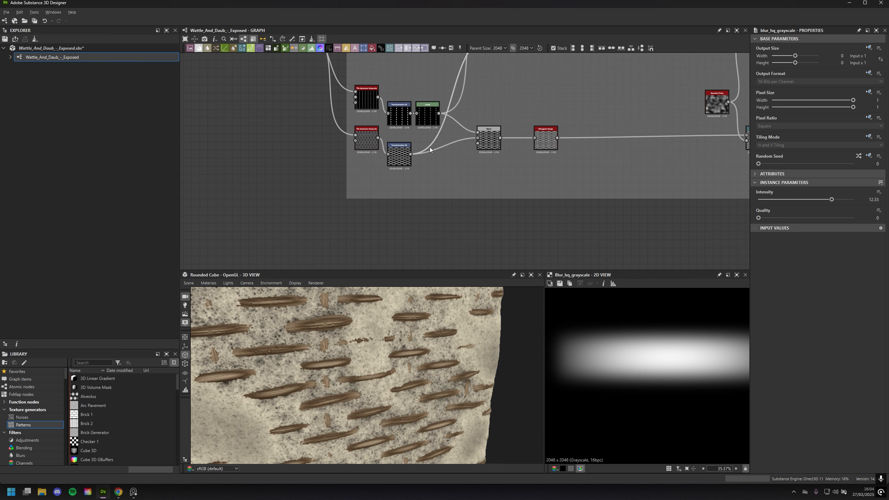
middle_click_drag(455, 188, 489, 240)
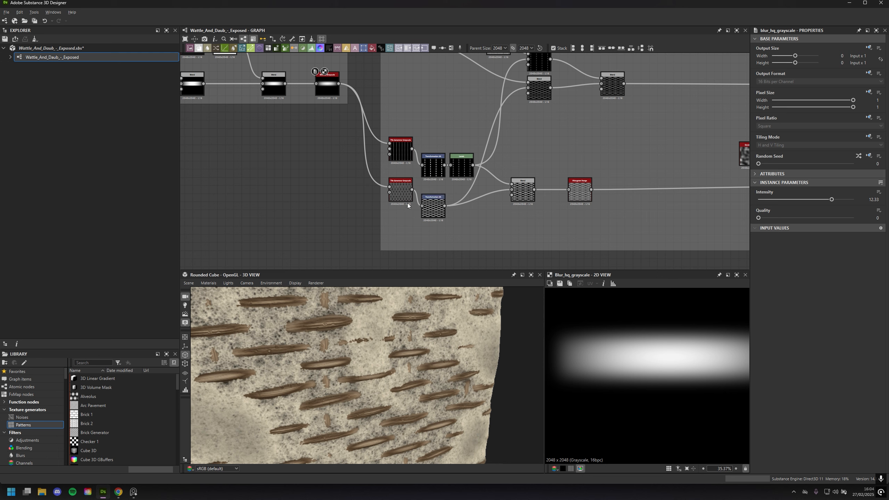
scroll(407, 202, "up", 5)
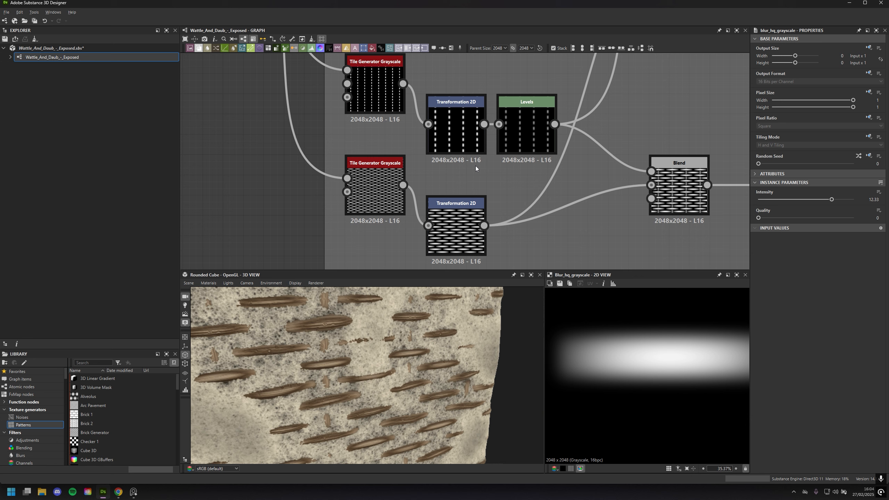
Preview the Transformation 2D node feeding the WoodMat_Height portal to show the wood grain texture
scroll(475, 165, "down", 5)
scroll(555, 108, "up", 6)
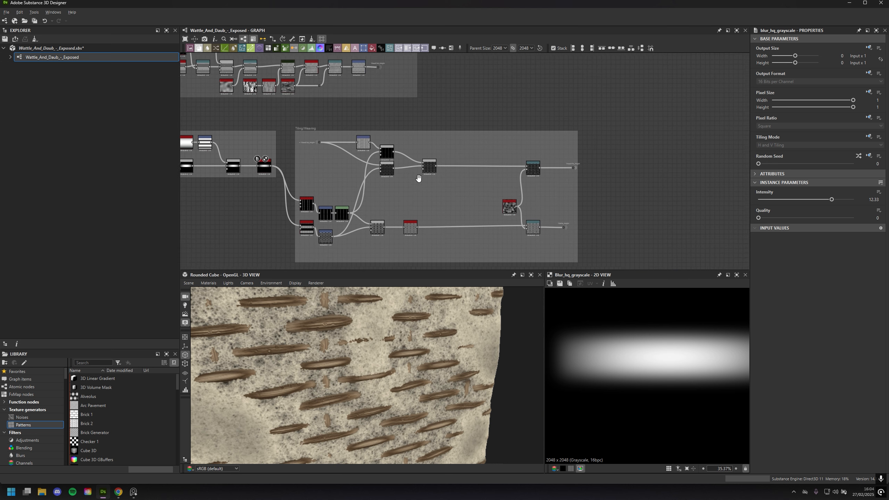
scroll(578, 111, "up", 3)
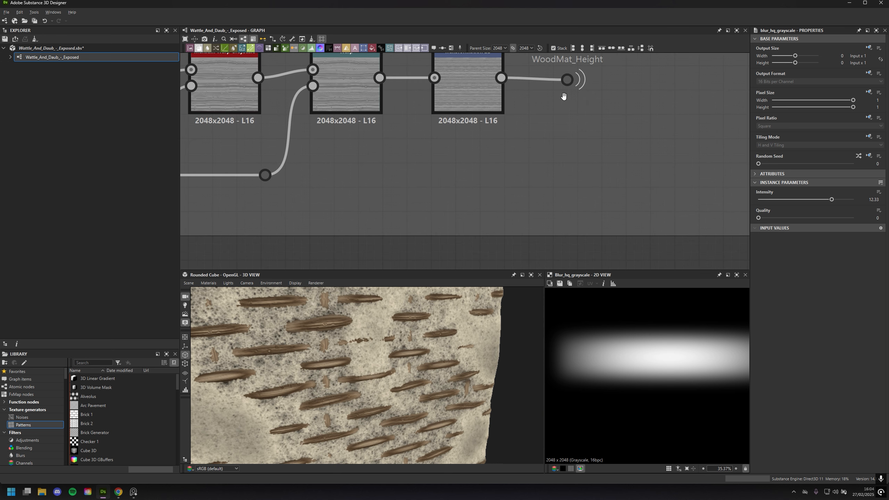
left_click(458, 136)
scroll(678, 378, "down", 4)
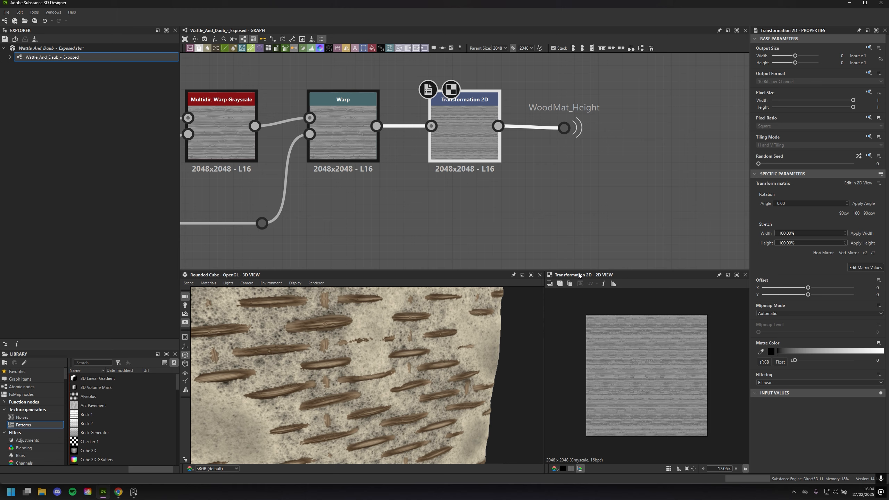
Find the Wood Colouring frame in the graph and preview its Auto Levels node in the 2D view
middle_click_drag(550, 243, 568, 106)
scroll(554, 231, "down", 4)
middle_click_drag(555, 220, 529, 88)
scroll(545, 171, "down", 3)
middle_click_drag(643, 216, 384, 67)
scroll(501, 188, "down", 1)
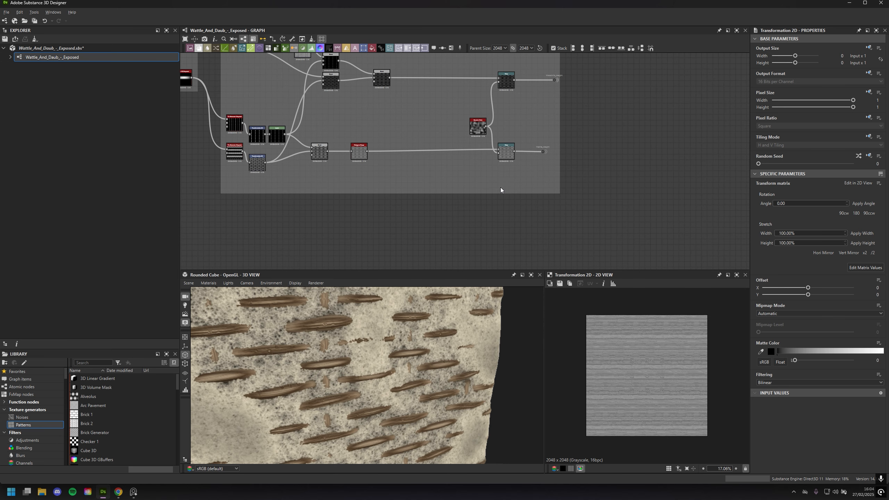
middle_click_drag(501, 187, 330, 88)
scroll(424, 157, "down", 1)
middle_click_drag(424, 156, 572, 117)
scroll(533, 165, "up", 4)
scroll(534, 167, "up", 2)
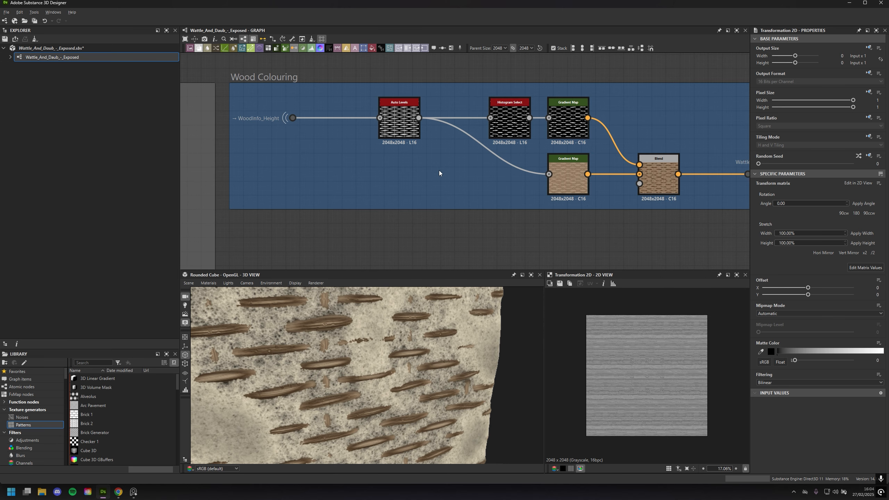
middle_click_drag(439, 170, 589, 209)
middle_click_drag(486, 191, 505, 185)
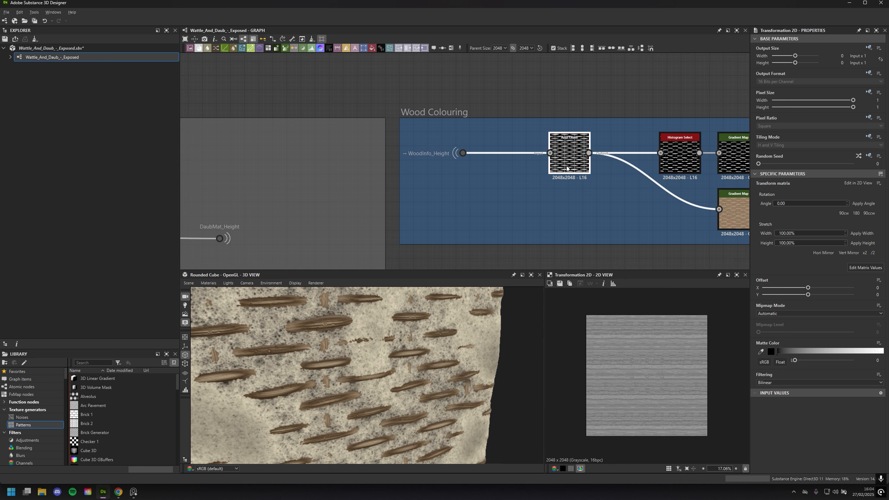
double_click(564, 159)
Examine the knots and grain of the woven strips up close in the 2D view, and look at the rounded cube
scroll(624, 343, "up", 5)
scroll(641, 368, "up", 2)
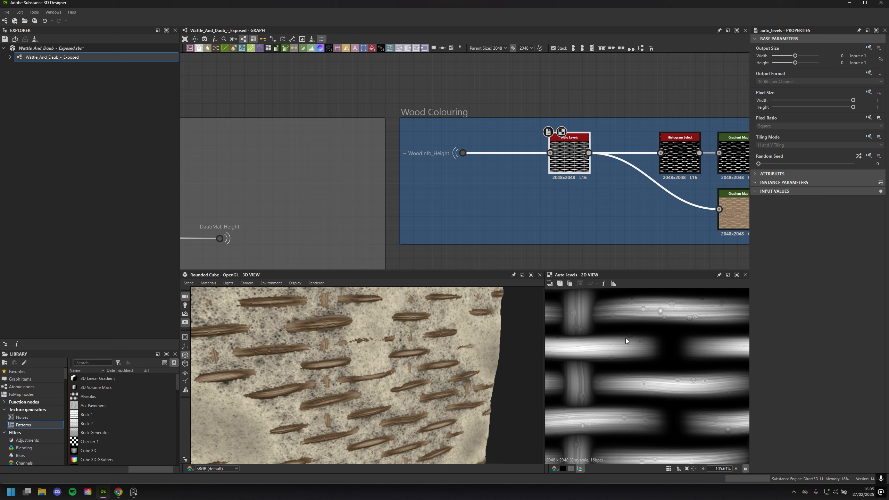
scroll(626, 337, "up", 5)
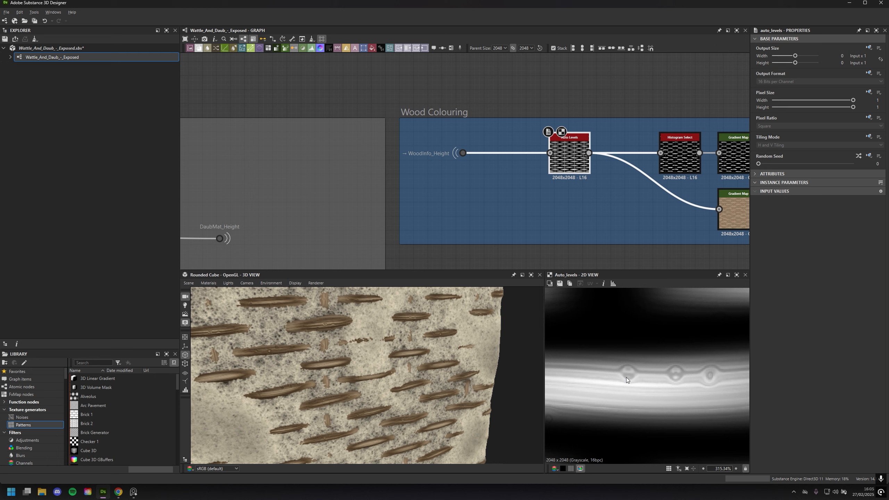
scroll(646, 383, "down", 3)
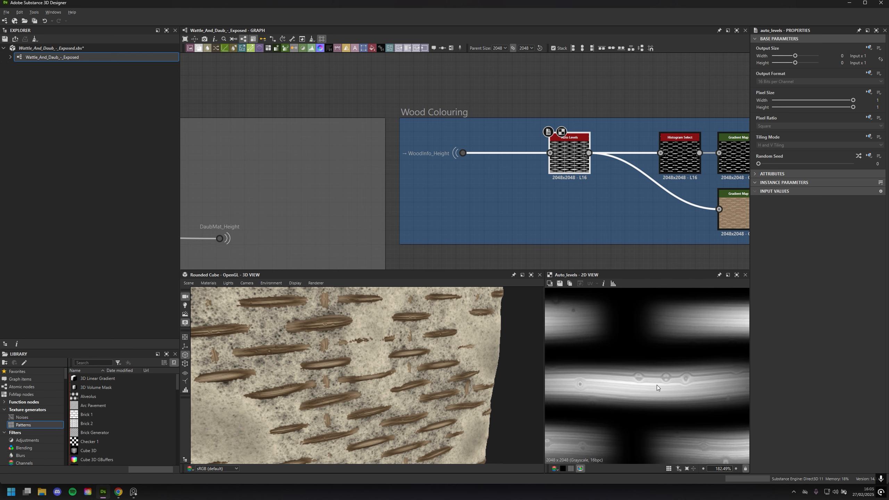
scroll(321, 403, "up", 3)
left_click_drag(383, 376, 403, 358)
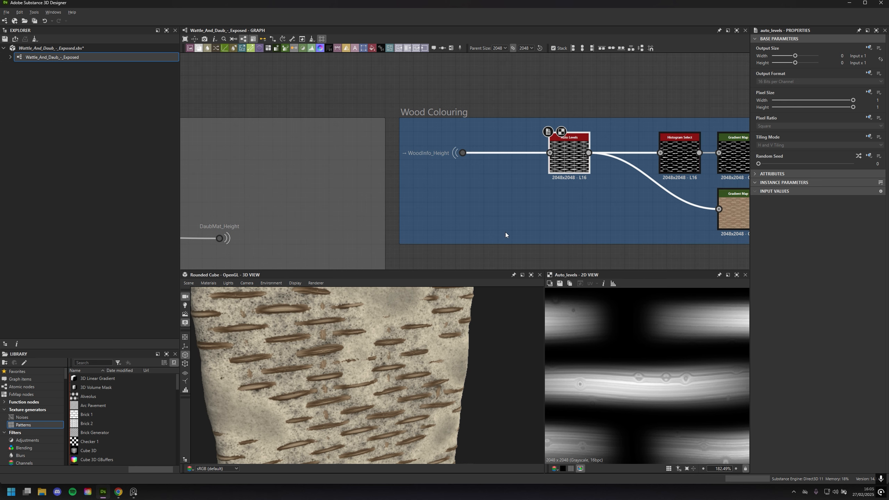
Return the graph to the Tiling/Weaving frame and inspect the exposed wattle strips on the rounded cube up close
scroll(524, 221, "down", 5)
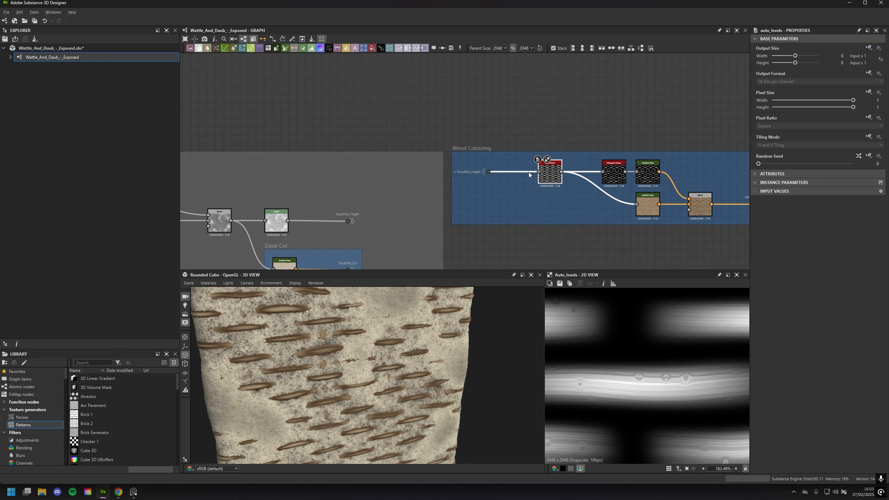
middle_click_drag(547, 58, 536, 206)
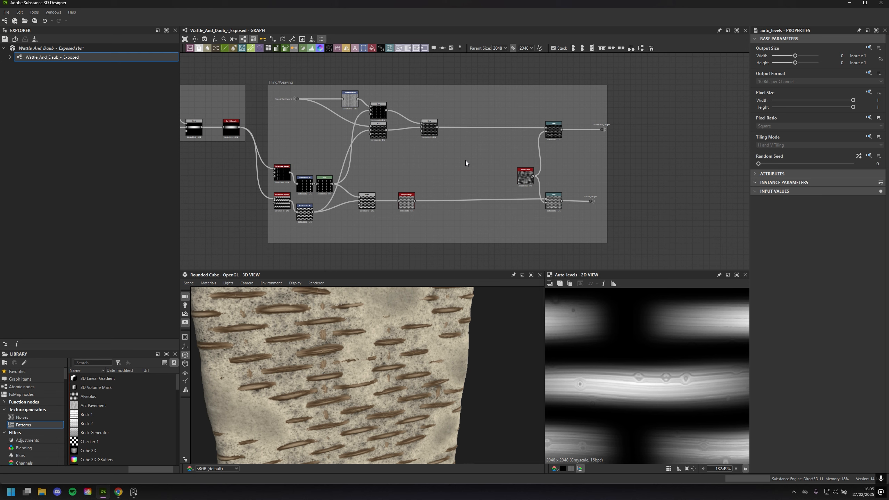
left_click_drag(404, 351, 385, 351)
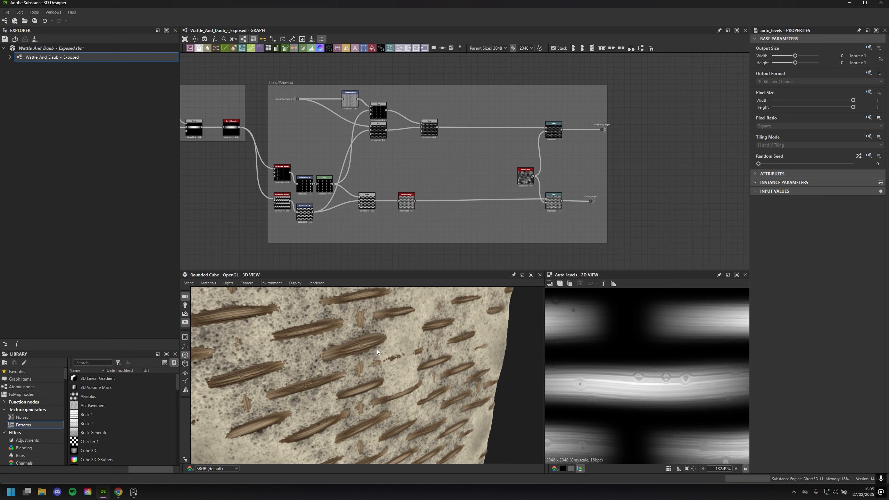
scroll(395, 350, "up", 3)
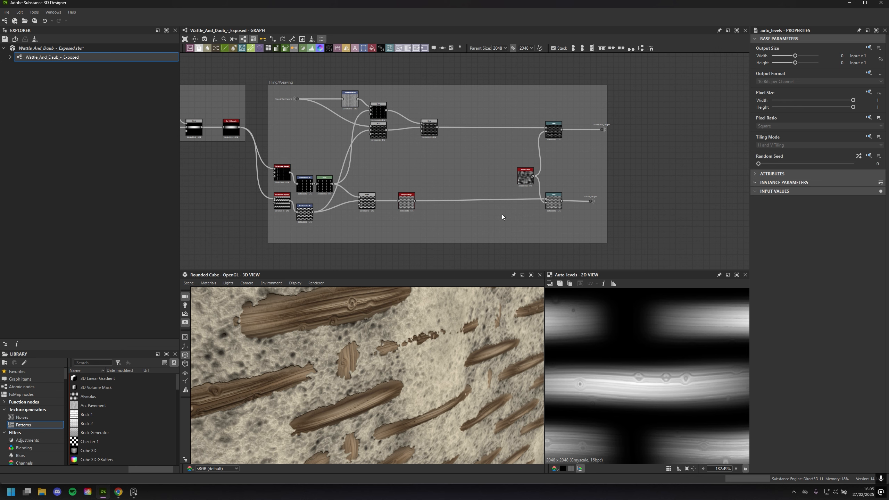
Show the settings of the Blur HQ Grayscale, and open the upper Tile Generator Grayscale's settings with its 2D preview
scroll(495, 214, "up", 3)
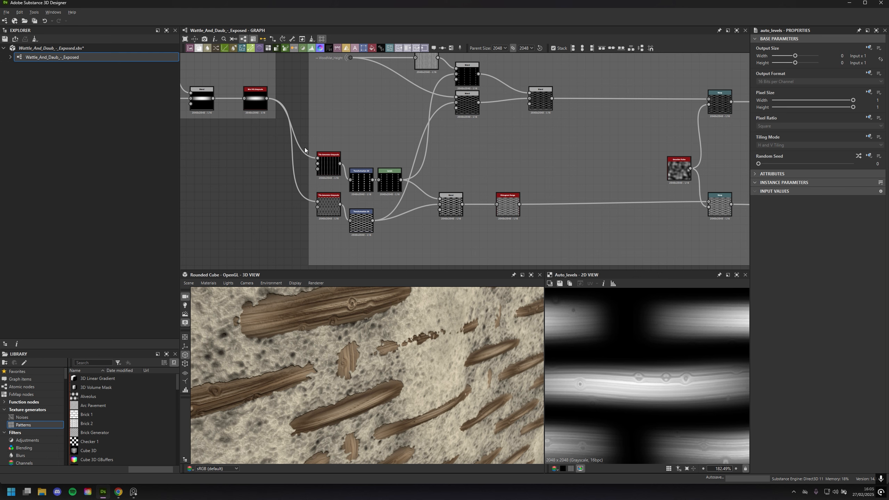
middle_click_drag(341, 200, 397, 197)
scroll(383, 211, "up", 1)
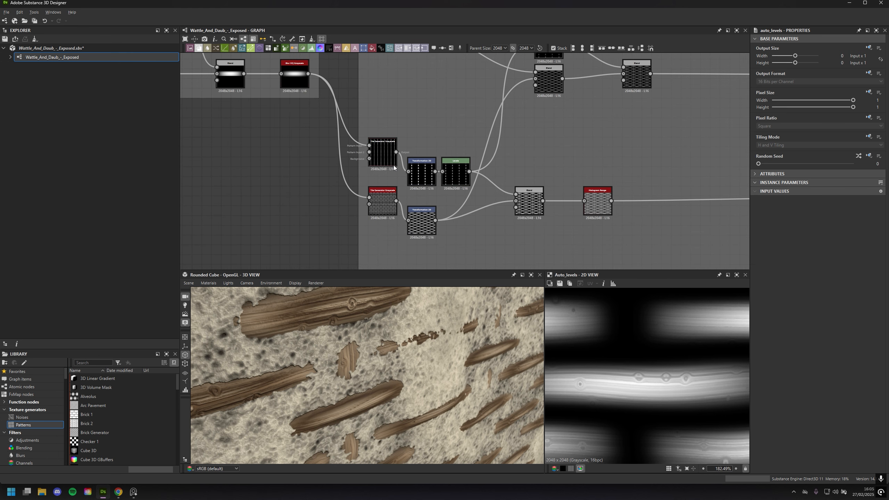
scroll(389, 157, "up", 3)
middle_click_drag(417, 137, 488, 284)
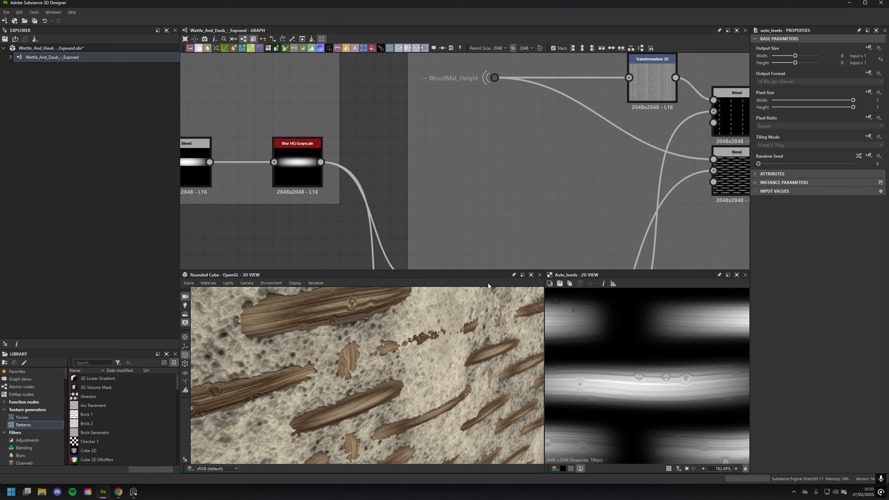
middle_click_drag(455, 213, 483, 174)
right_click(482, 174)
left_click(475, 133)
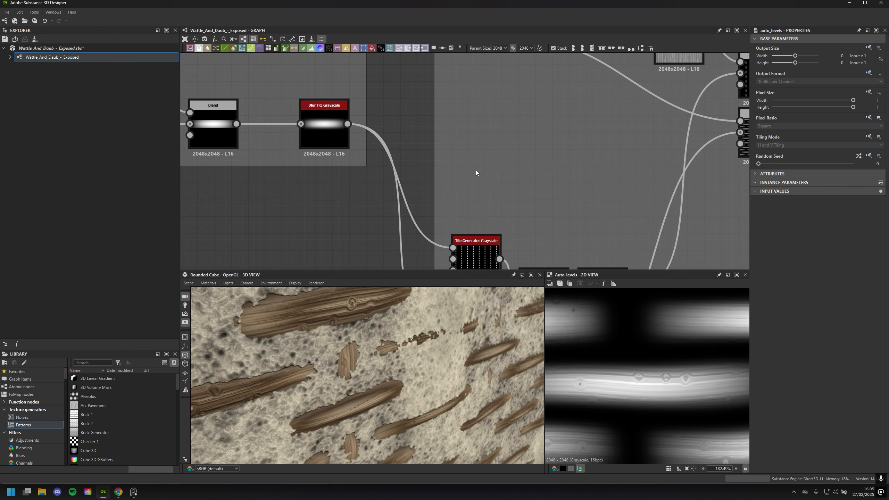
left_click(333, 131)
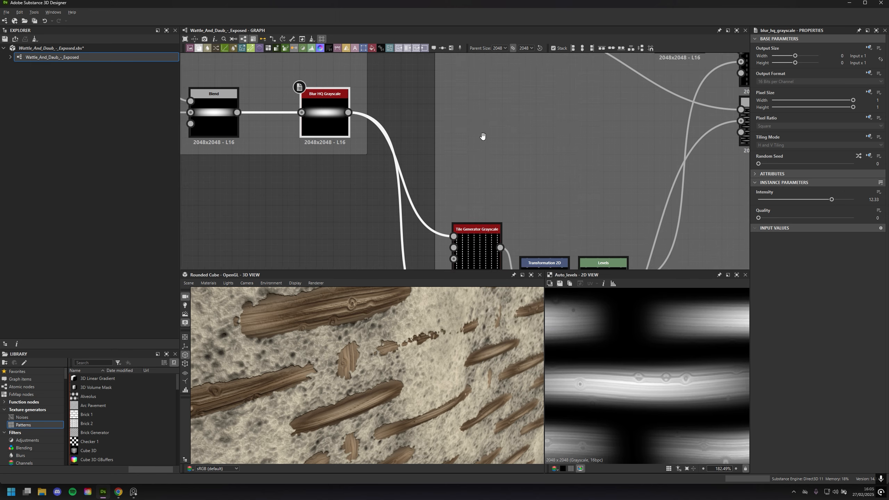
double_click(499, 200)
scroll(625, 347, "down", 4)
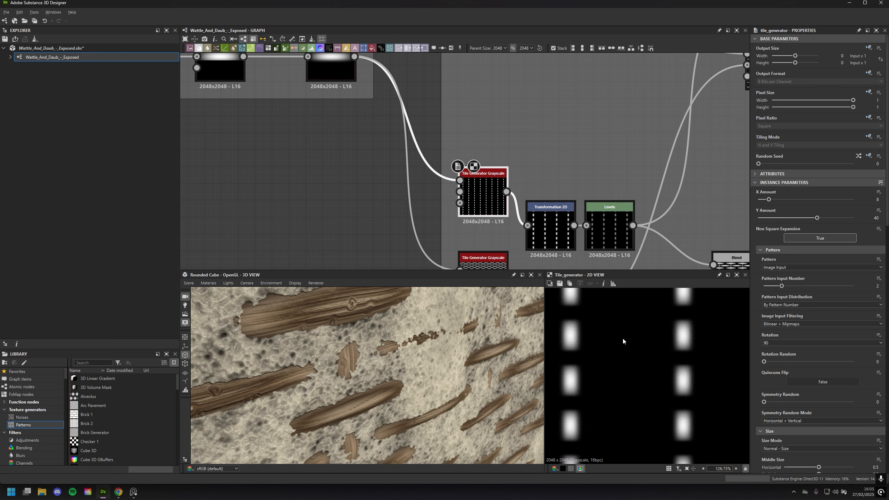
Examine the upper Tile Generator Grayscale's dashed columns in the 2D view, and preview the lower Tile Generator Grayscale
scroll(628, 356, "down", 5)
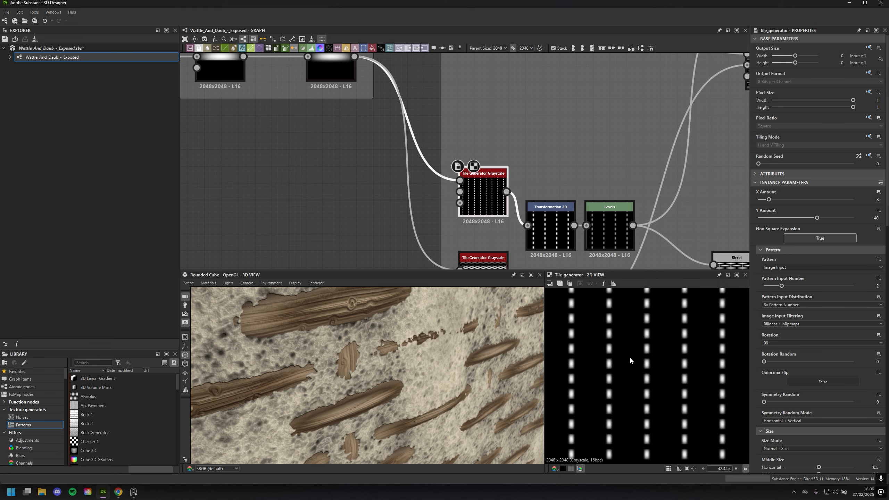
middle_click_drag(576, 150, 528, 119)
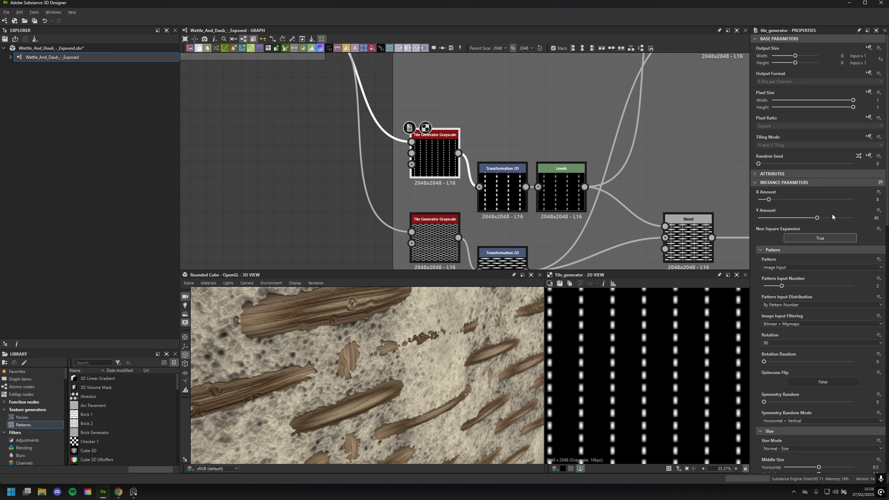
middle_click_drag(423, 252, 433, 229)
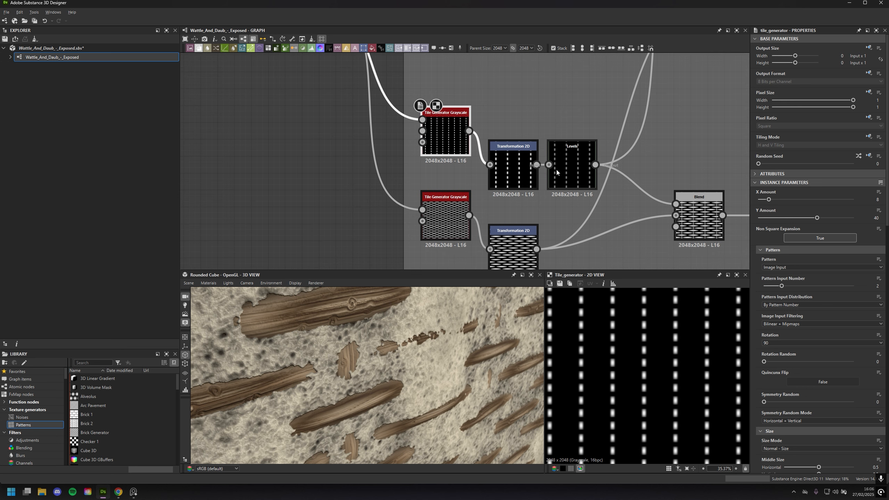
left_click(434, 230)
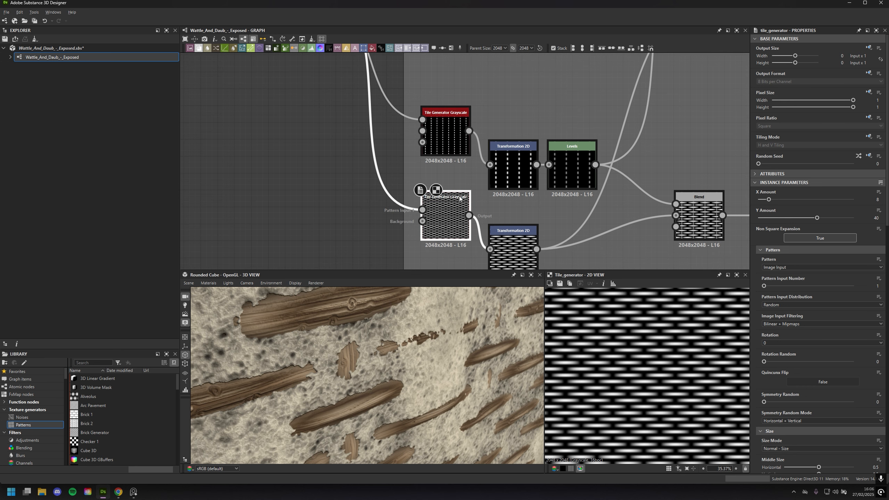
Preview the Blend that combines both tiled patterns, and the upper Transformation 2D that feeds into it
middle_click_drag(663, 232, 594, 216)
left_click(613, 213)
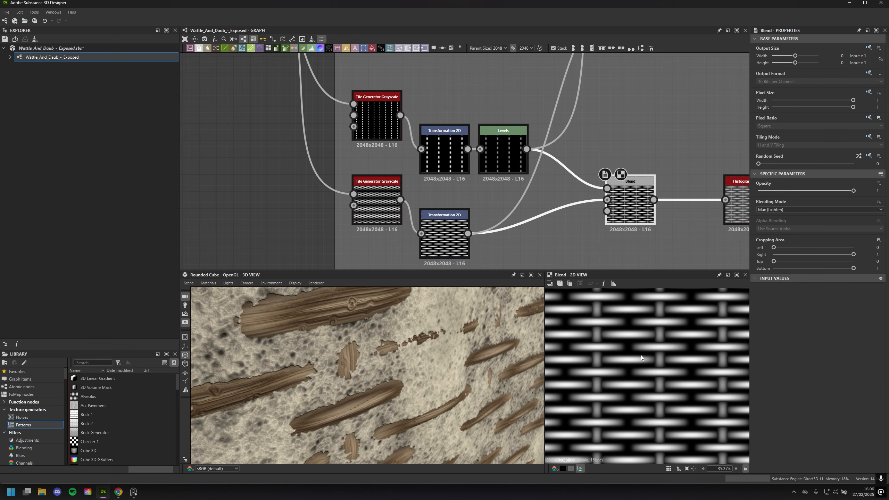
left_click(446, 159)
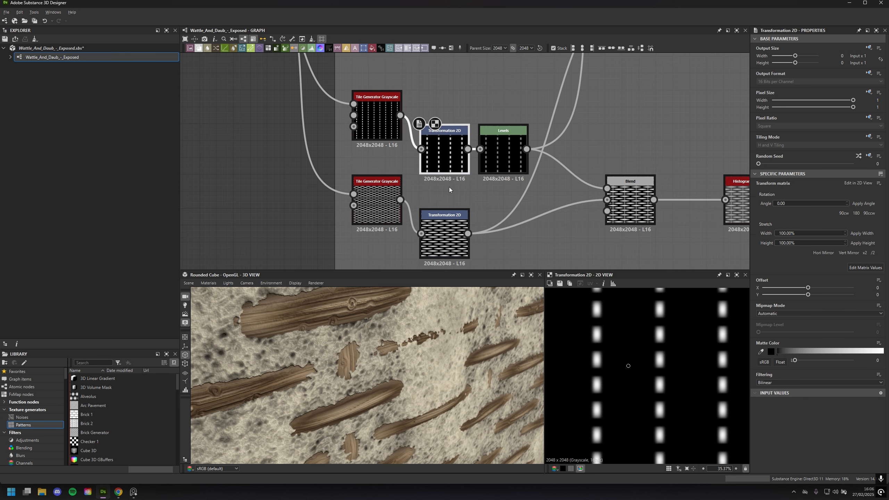
Preview the lower Transformation 2D's whole pattern and check how it repeats by switching the 2D view's tiling on and off
left_click(452, 238)
scroll(600, 367, "down", 3)
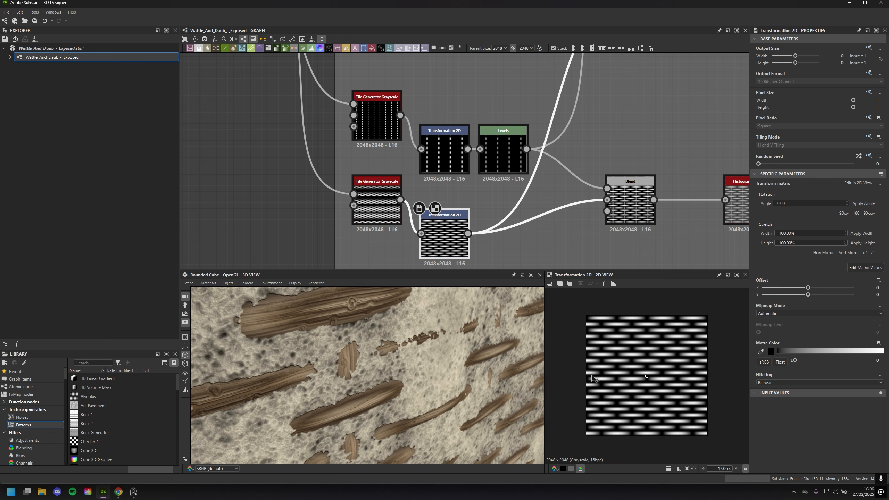
left_click_drag(589, 374, 588, 375)
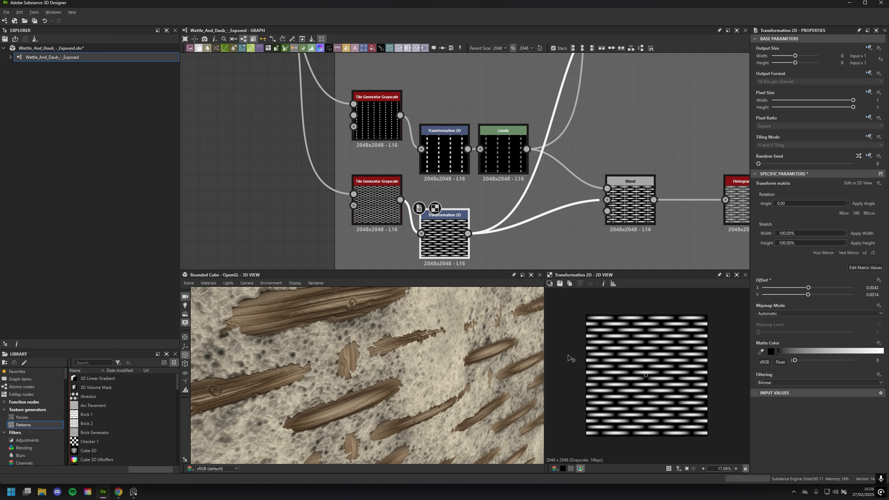
key("ctrl+z")
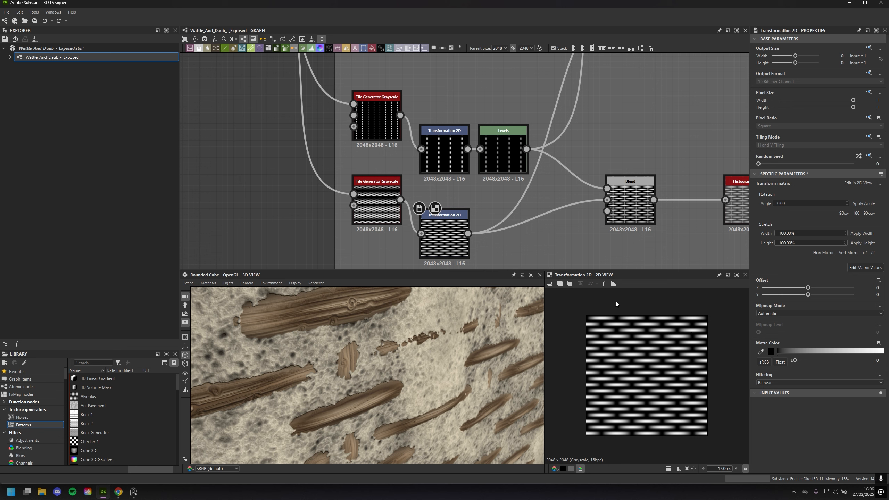
key("space")
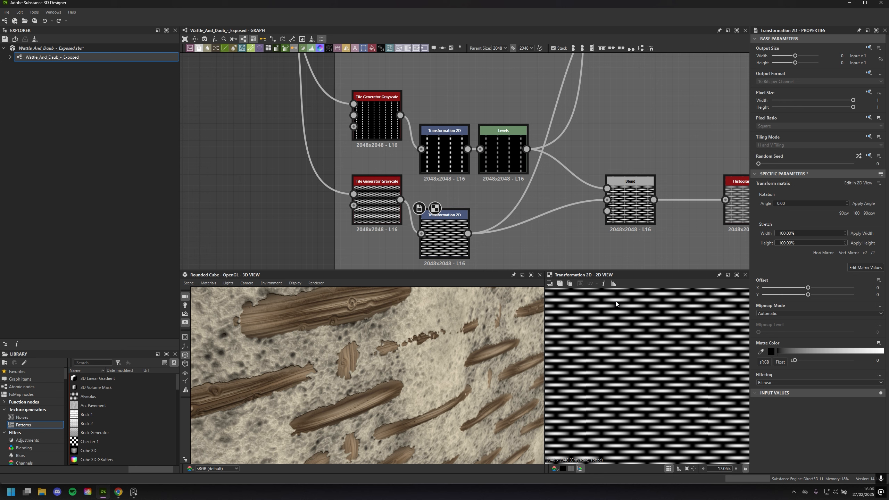
key("space")
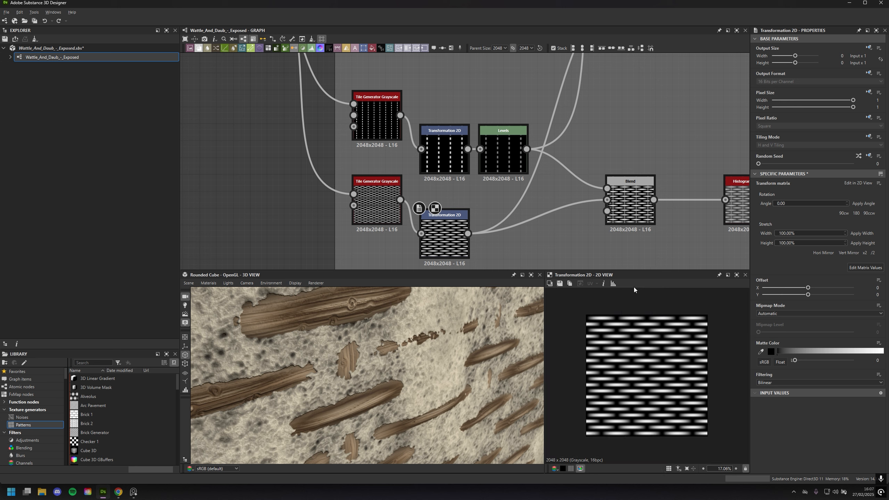
Preview the upper Transformation 2D's vertical stakes and look at the exposed strips across the rounded cube's face
double_click(444, 155)
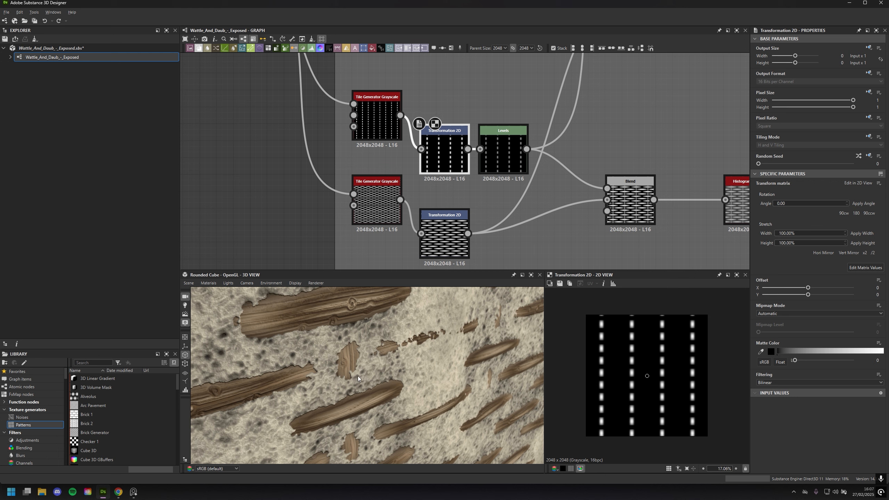
left_click_drag(363, 353, 389, 368)
scroll(389, 368, "down", 5)
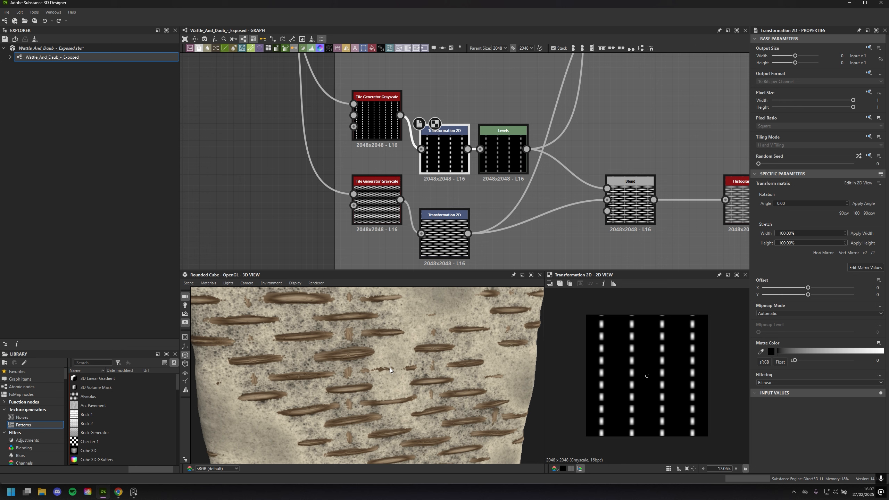
Show the Levels node's histogram and 2D preview, and inspect the exposed wattle from several sides of the rounded cube
double_click(504, 151)
scroll(635, 363, "up", 2)
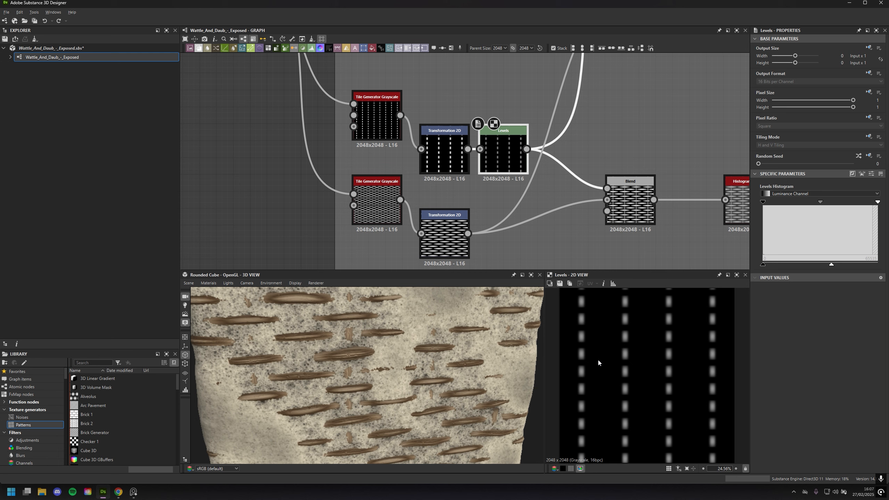
mouse_move(483, 329)
left_mouse_down()
mouse_move(463, 385)
mouse_move(492, 385)
mouse_move(450, 338)
left_mouse_up()
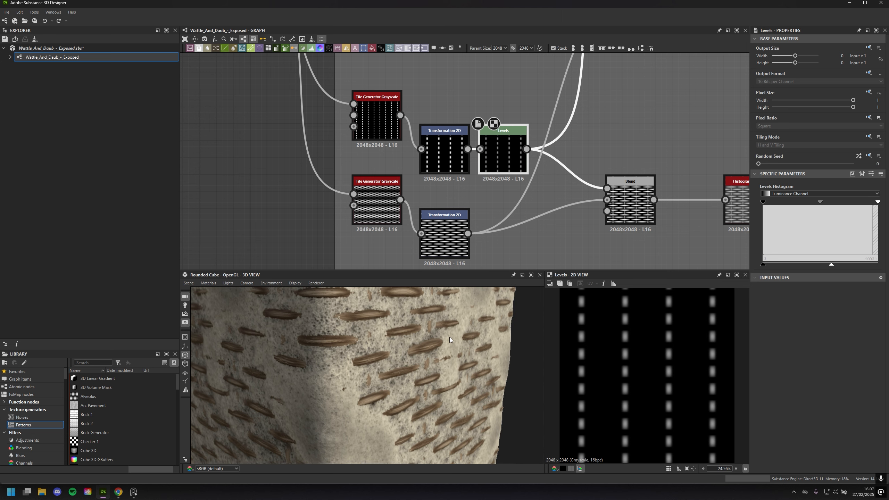
left_click_drag(450, 337, 364, 336)
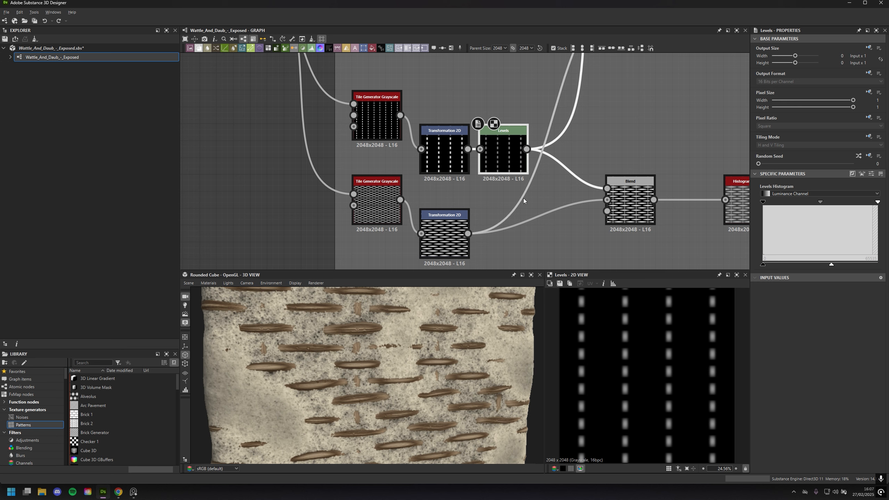
Preview the Max (Lighten) Blend of the two patterns, and open the settings of the Histogram Range after it
middle_click_drag(539, 211, 469, 188)
double_click(557, 184)
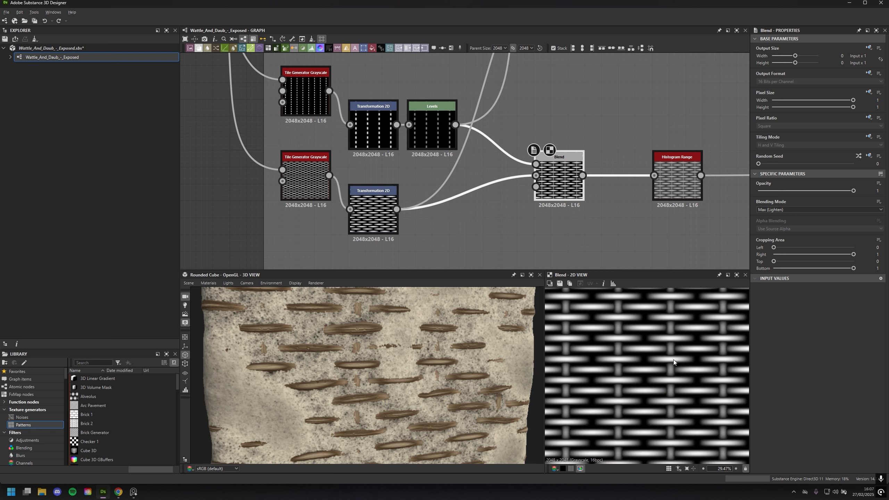
middle_click_drag(596, 228, 413, 211)
double_click(503, 171)
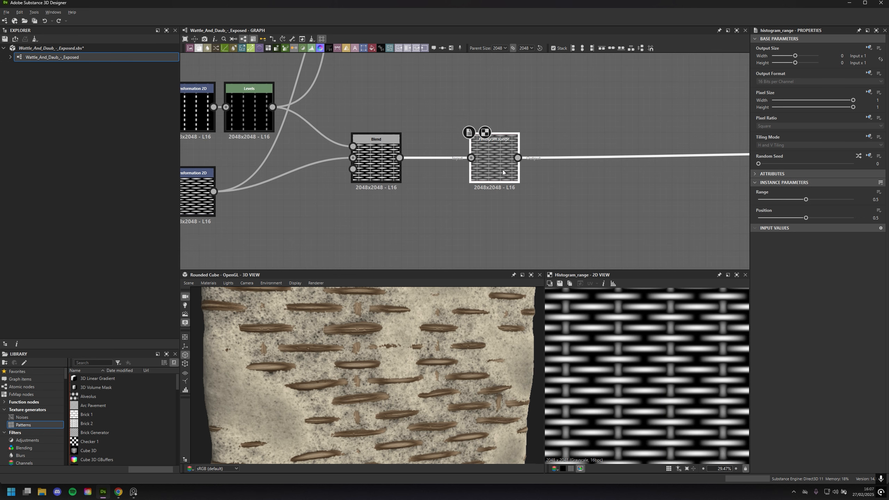
Follow the Histogram Range's output to the Warp before Wattle_Height, and preview the Warp and its Gaussian Noise input
scroll(567, 188, "down", 5)
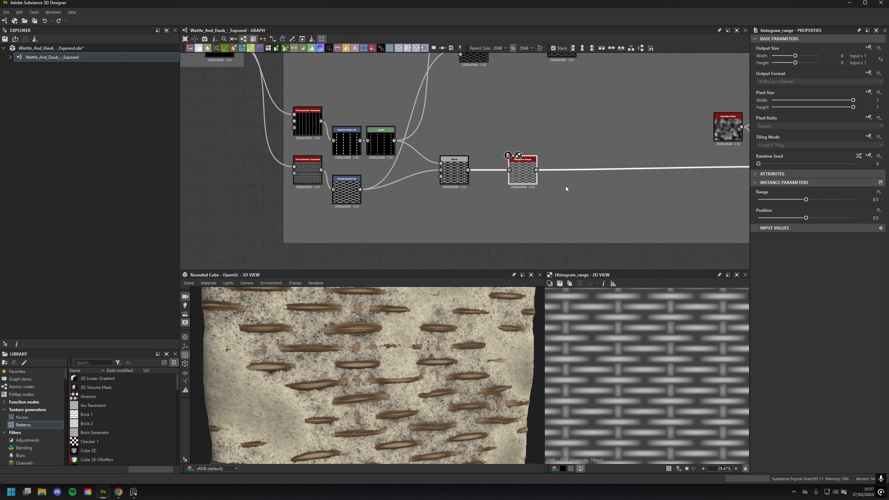
middle_click_drag(565, 186, 423, 184)
scroll(460, 219, "up", 1)
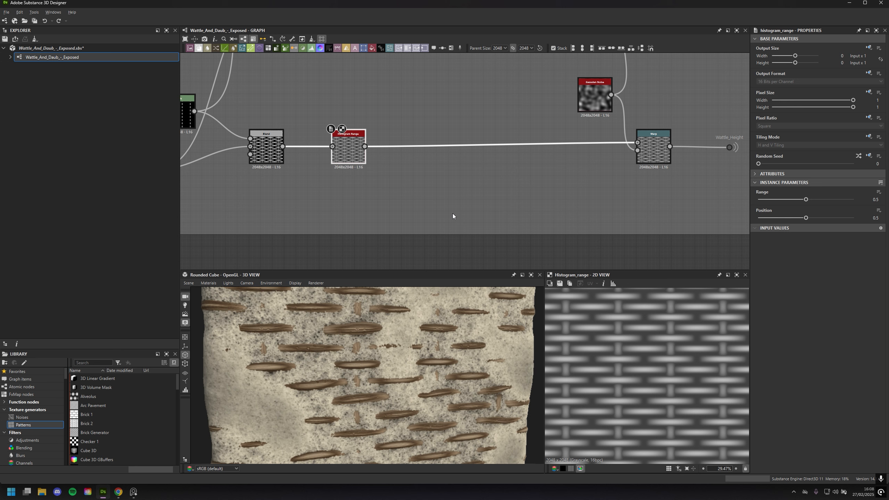
scroll(499, 167, "down", 5)
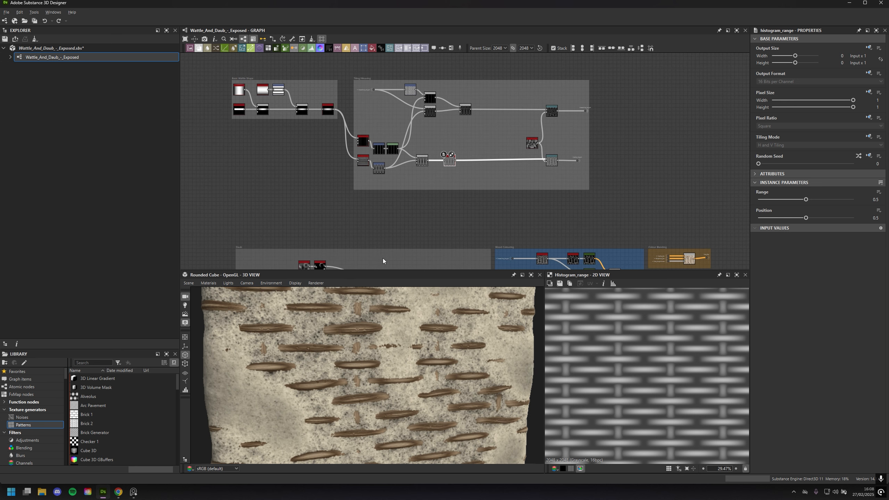
scroll(501, 194, "up", 5)
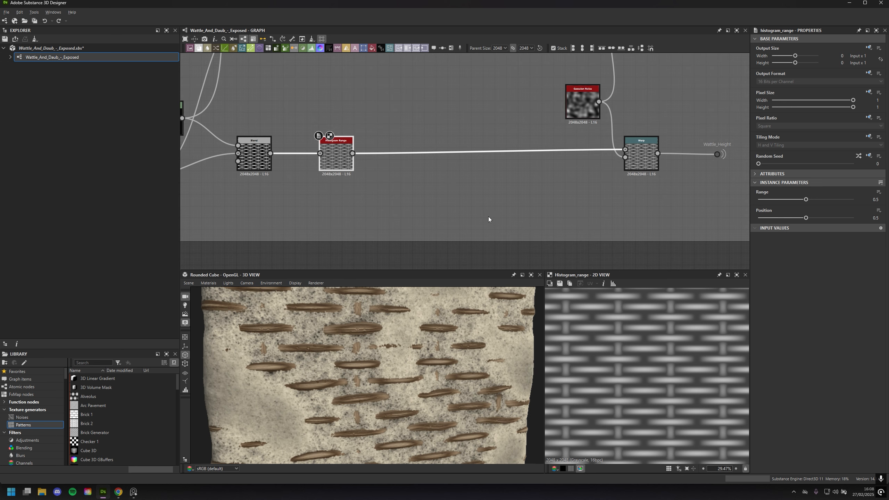
scroll(489, 218, "up", 2)
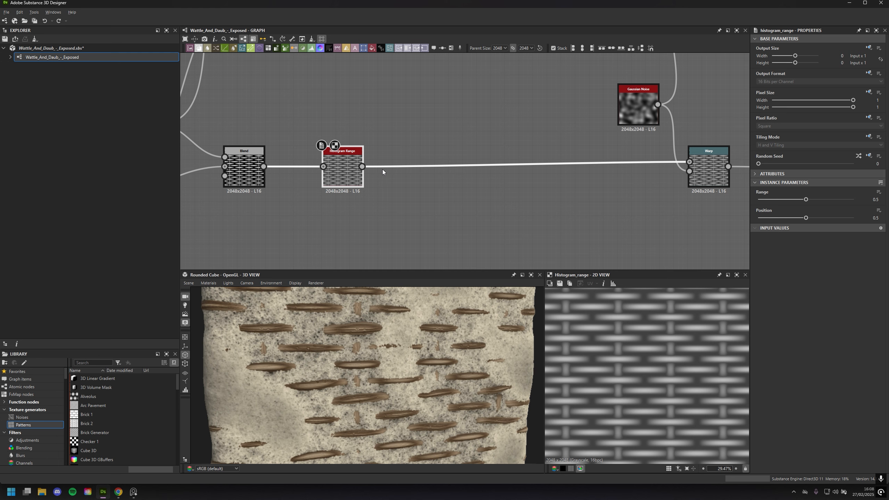
middle_click_drag(521, 206, 434, 214)
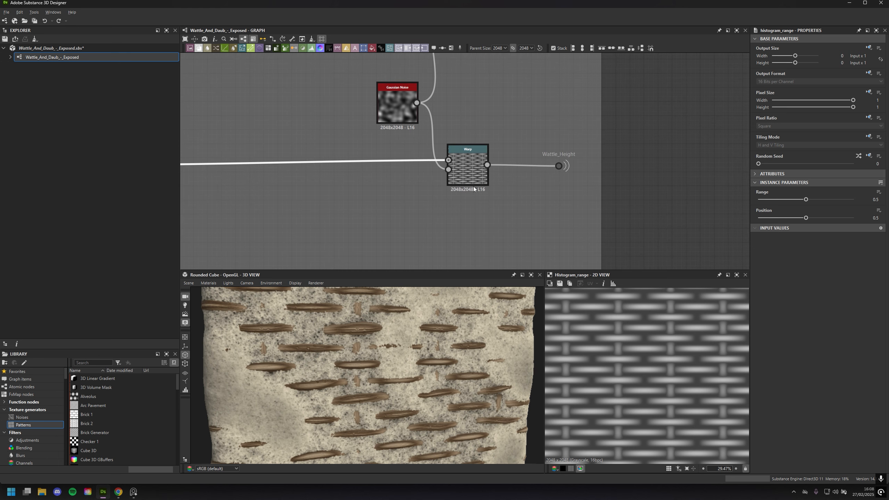
double_click(464, 169)
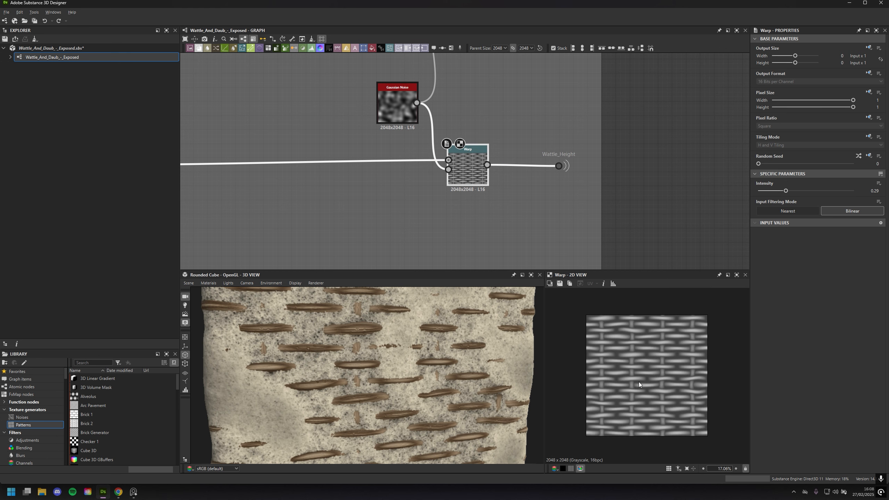
double_click(396, 112)
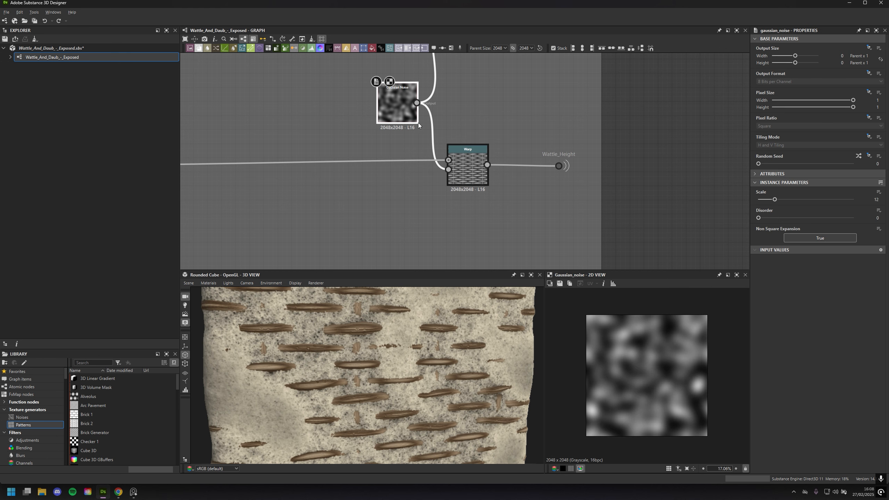
double_click(484, 168)
scroll(647, 358, "up", 2)
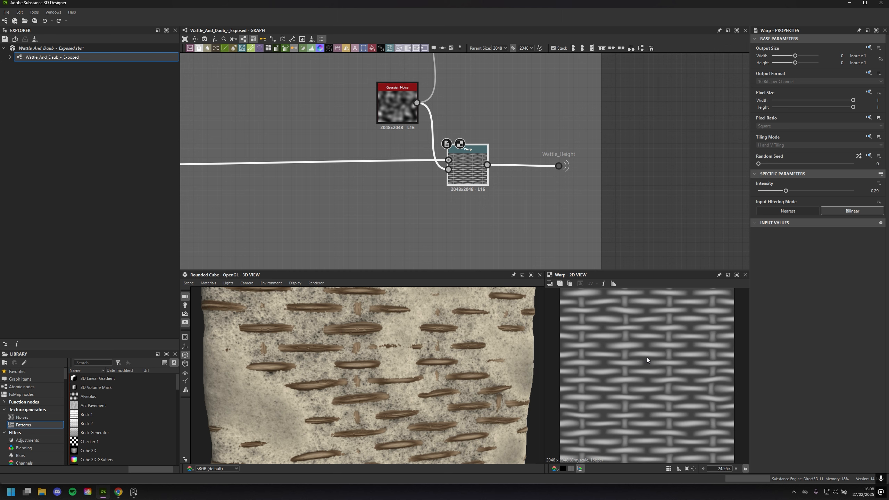
Preview the Warp above the Gaussian Noise and examine the woven wood grain up close in the 2D view
middle_click_drag(533, 87, 545, 165)
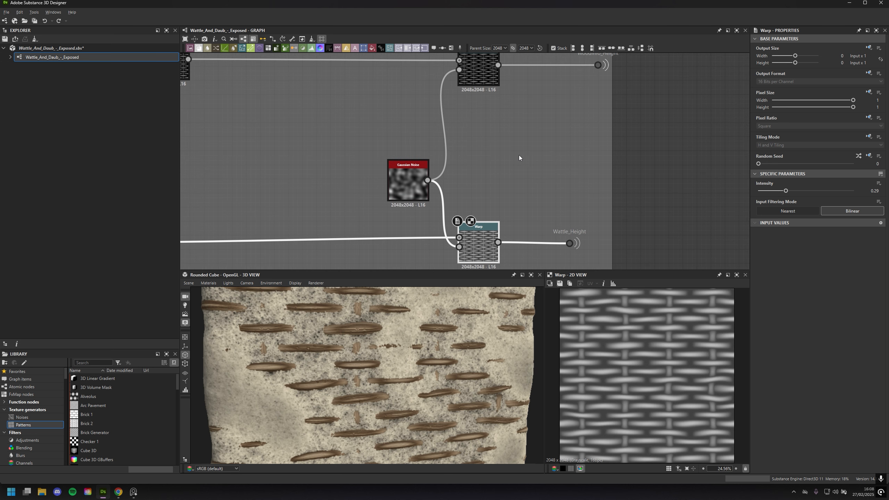
double_click(486, 75)
scroll(652, 417, "up", 3)
scroll(651, 416, "up", 5)
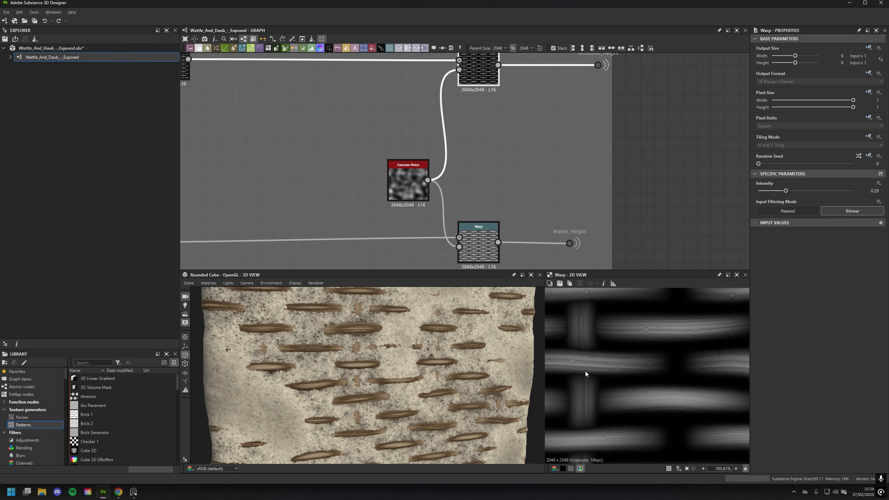
Return to the start of the Tiling/Weaving frame and preview the upper Multiply Blend of the vertical stakes
middle_click_drag(516, 160, 608, 204)
scroll(604, 215, "down", 2)
middle_click_drag(388, 181, 652, 203)
middle_click_drag(518, 193, 520, 129)
scroll(511, 157, "down", 2)
scroll(557, 223, "up", 4)
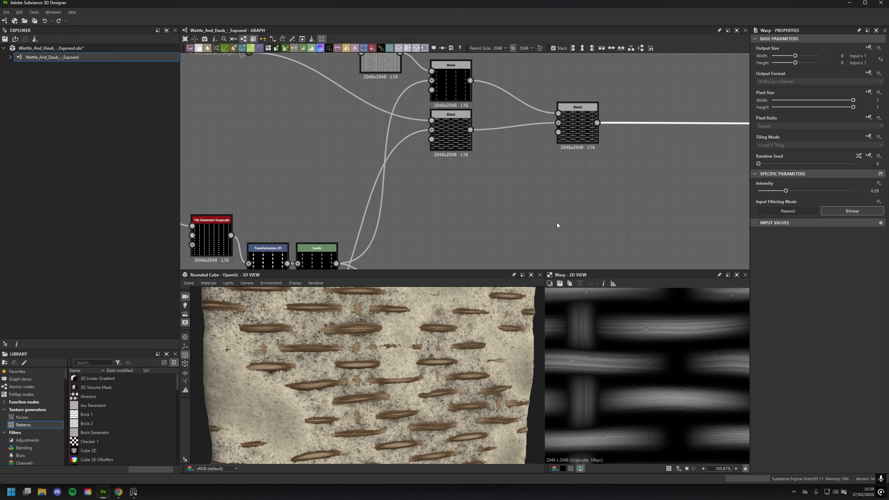
double_click(506, 133)
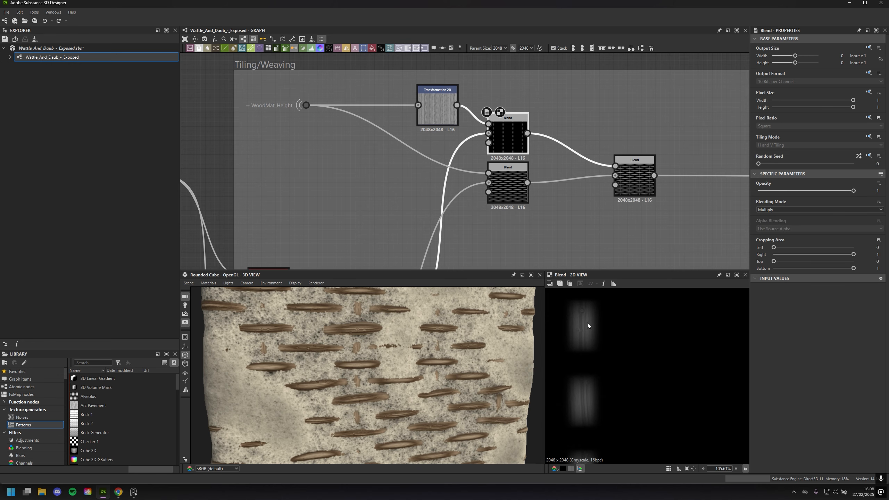
mouse_move(522, 257)
middle_mouse_down()
mouse_move(581, 115)
mouse_move(530, 260)
middle_mouse_up()
double_click(433, 178)
double_click(506, 129)
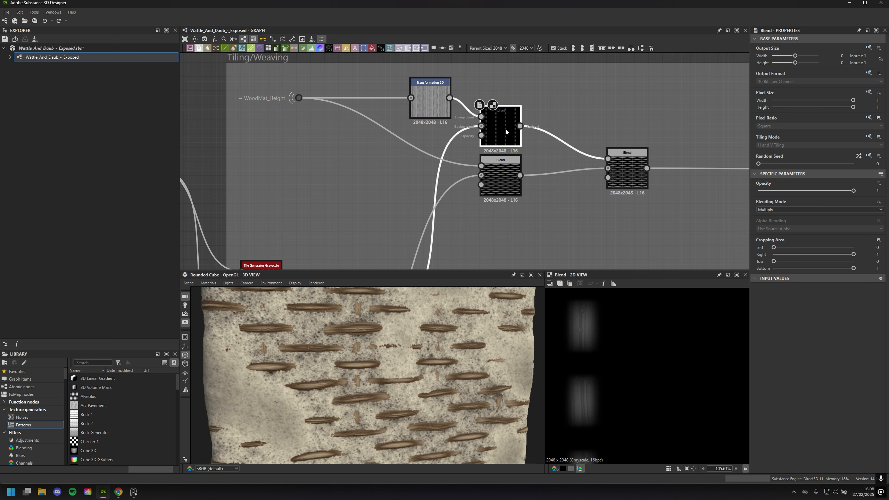
Preview the WoodMat_Height Transformation 2D and the lower Multiply Blend, and view the wood strips on the rounded cube up close
double_click(421, 107)
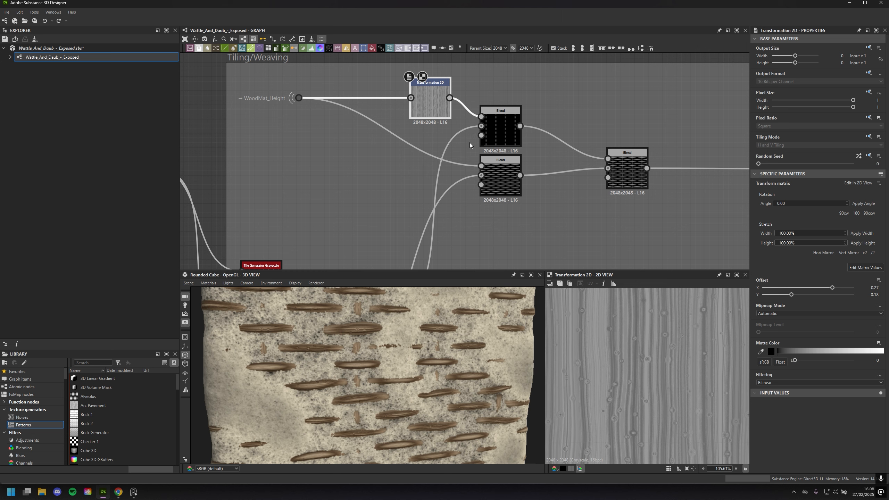
left_click(507, 178)
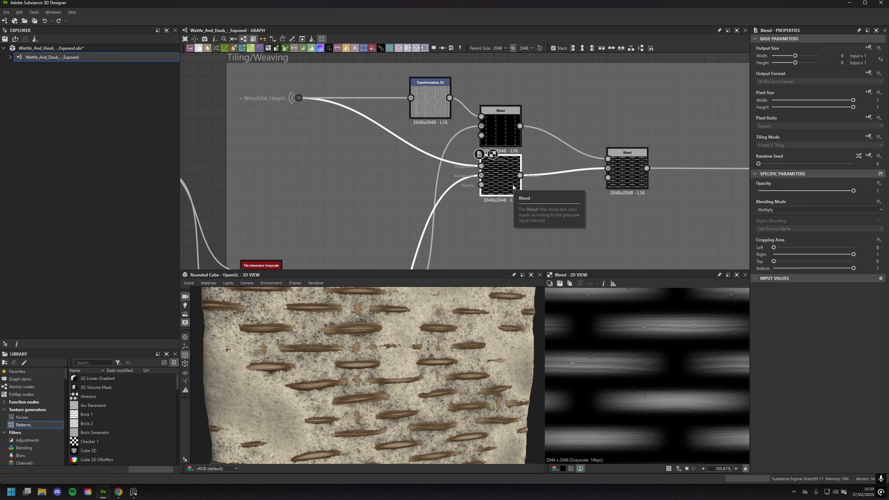
scroll(386, 368, "up", 5)
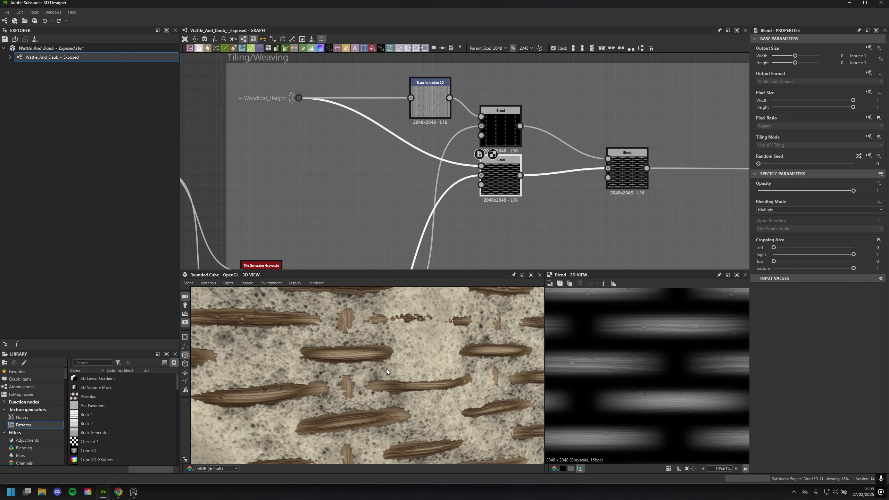
Move the WoodMat_Height dot lower, wire it directly into the upper Blend bypassing the Transformation 2D, and compare the stake grain on the rounded cube
middle_click_drag(422, 187, 438, 211)
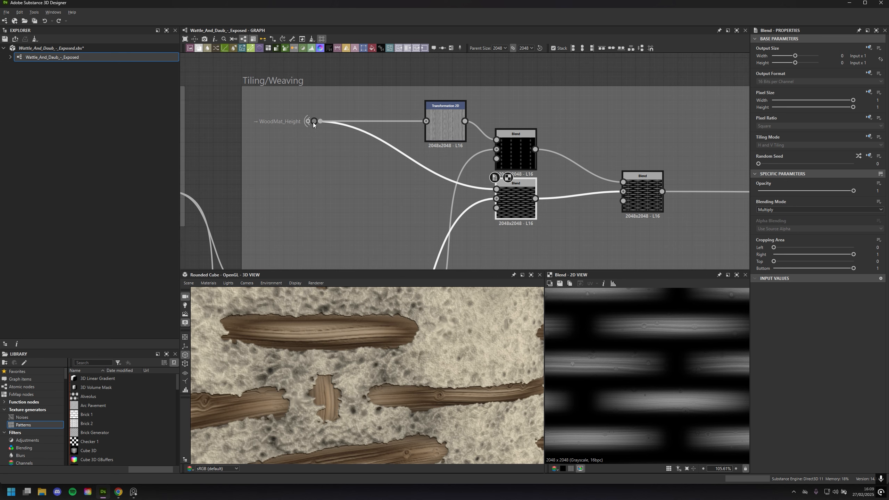
left_click_drag(313, 122, 318, 150)
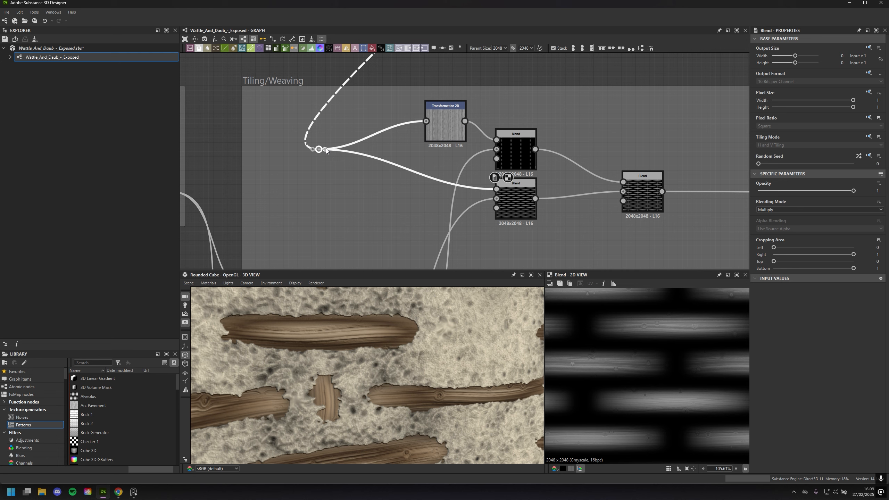
left_click_drag(509, 136, 508, 137)
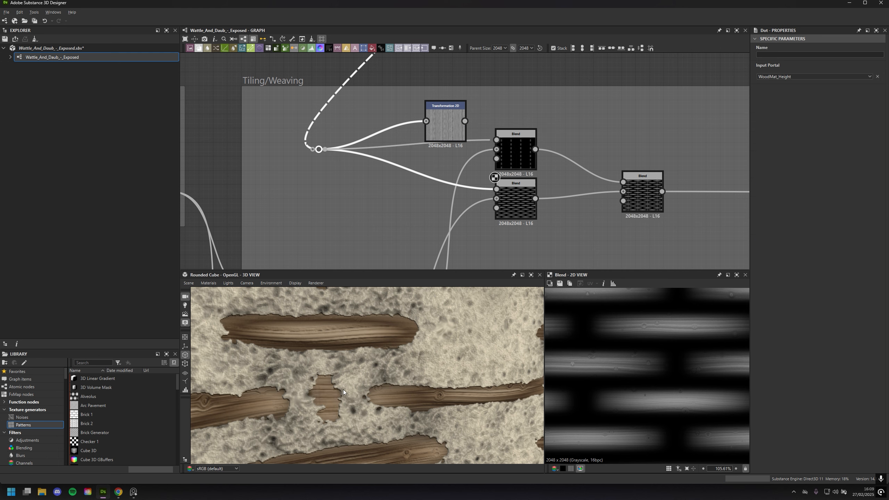
scroll(312, 386, "down", 8)
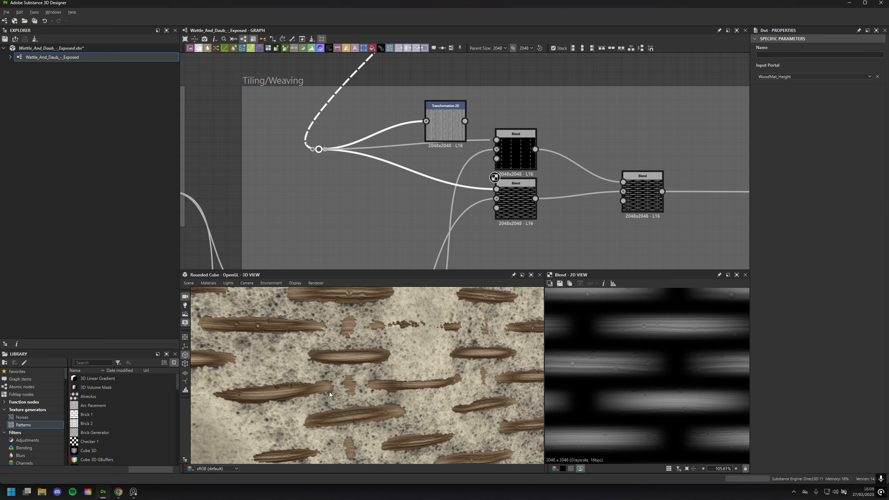
scroll(383, 388, "up", 5)
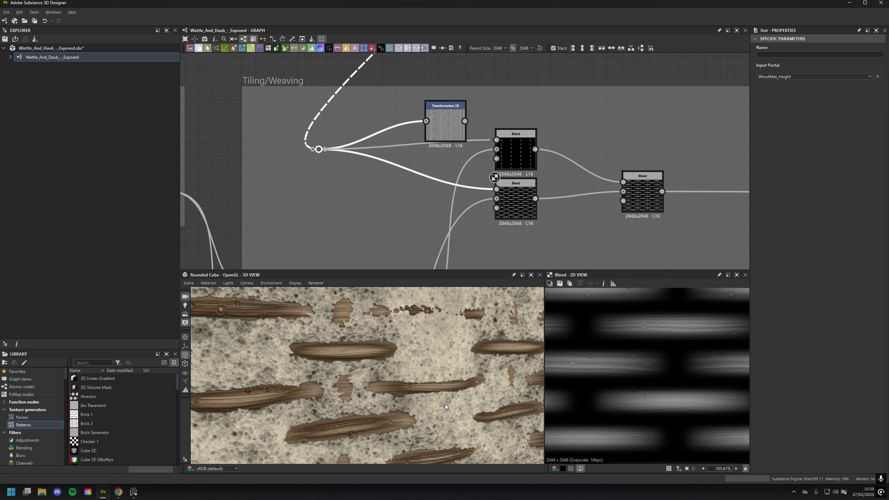
scroll(455, 392, "down", 5)
scroll(458, 380, "up", 5)
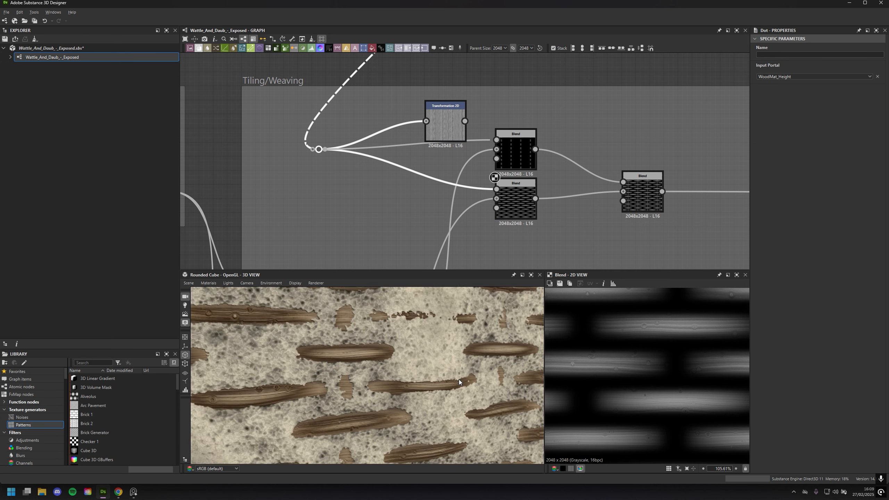
scroll(459, 379, "up", 2)
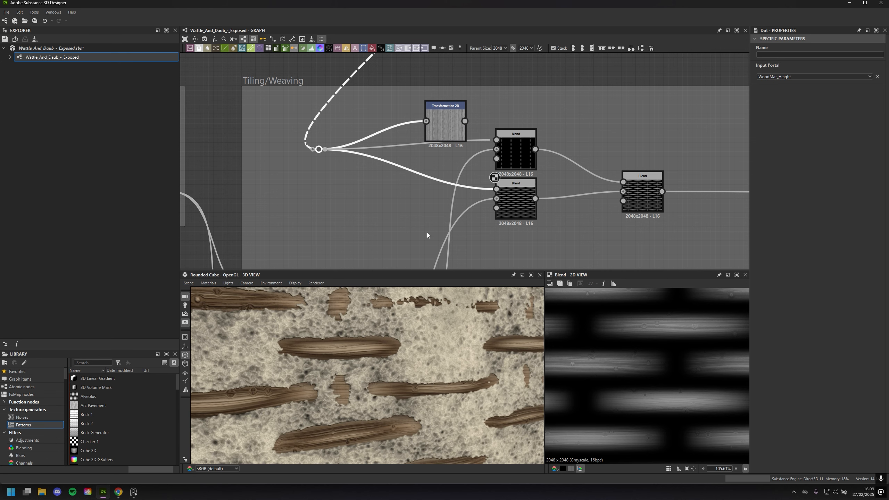
Reconnect the Transformation 2D output to the upper Multiply Blend's first input and preview that Blend
left_click(478, 118)
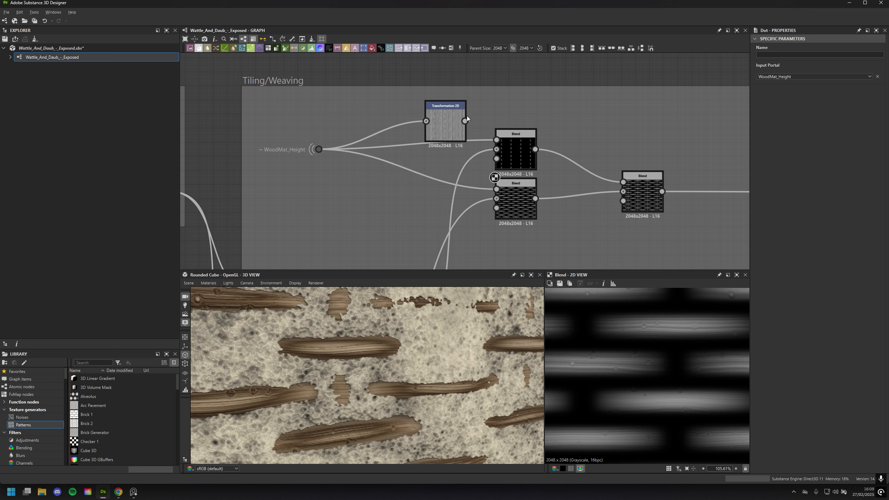
left_click_drag(465, 121, 496, 140)
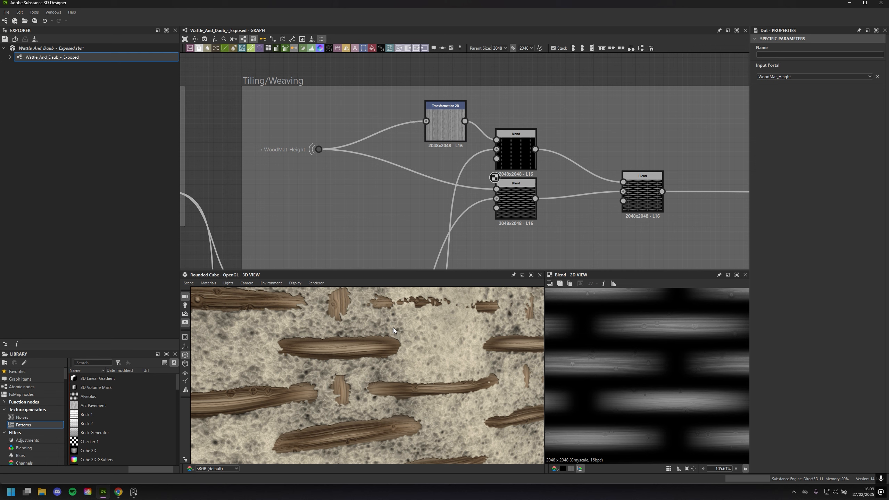
left_click(443, 135)
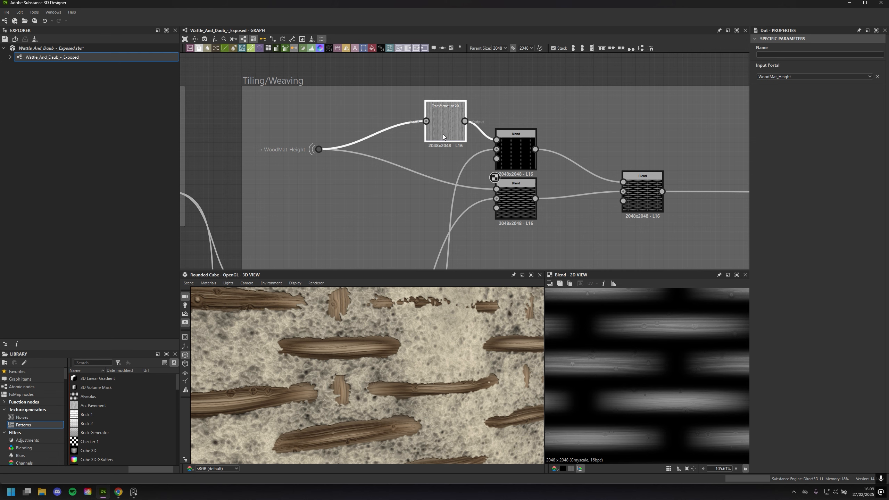
double_click(514, 153)
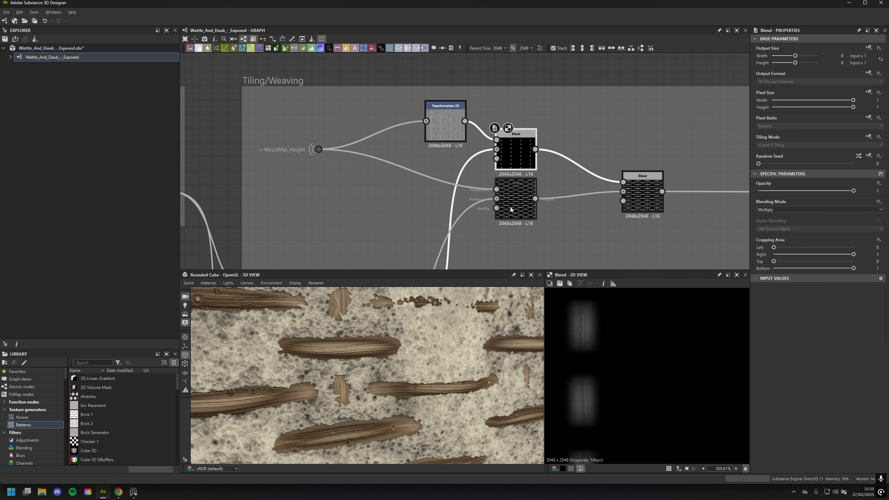
Follow the stake and strip branches down the Tiling/Weaving frame and preview the Max (Lighten) Blend before the Histogram Range
middle_click_drag(510, 207, 550, 127)
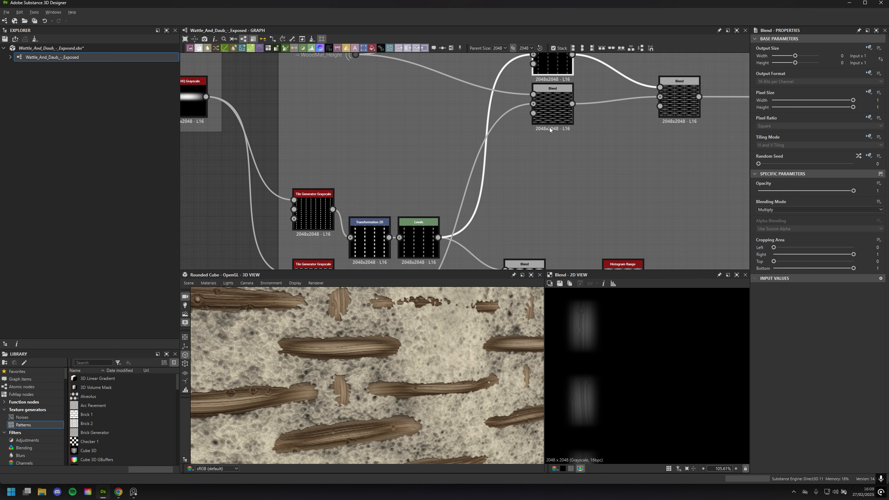
scroll(548, 167, "down", 3)
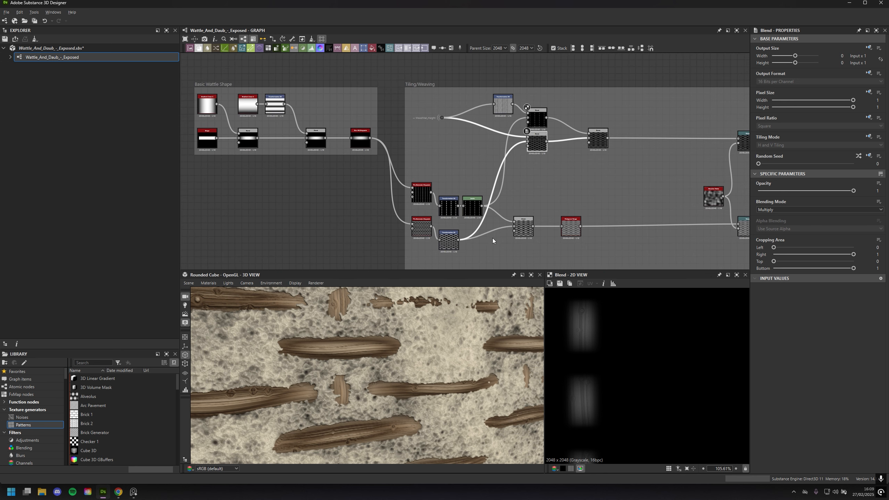
scroll(492, 241, "up", 2)
middle_click_drag(576, 168, 517, 169)
left_click(476, 237)
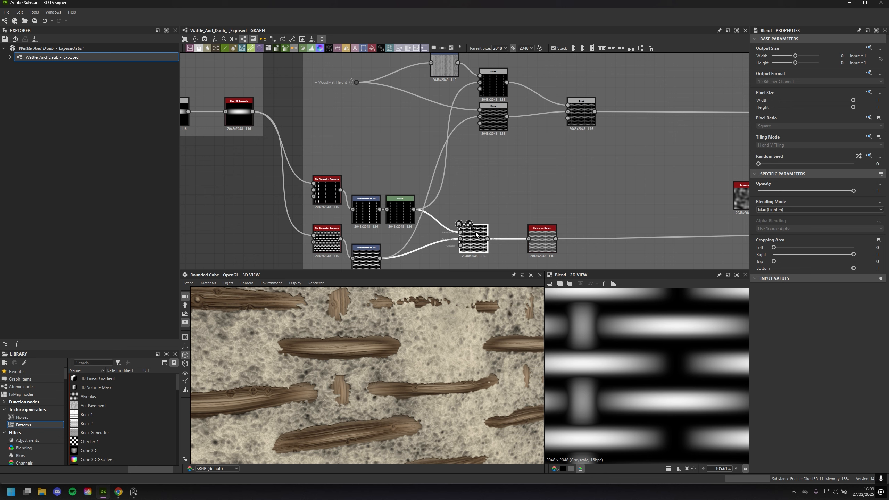
Inspect the WoodMat_Height Transformation 2D's settings and preview the Max (Lighten) Blend that joins the two Multiply Blends
middle_click_drag(557, 130, 502, 180)
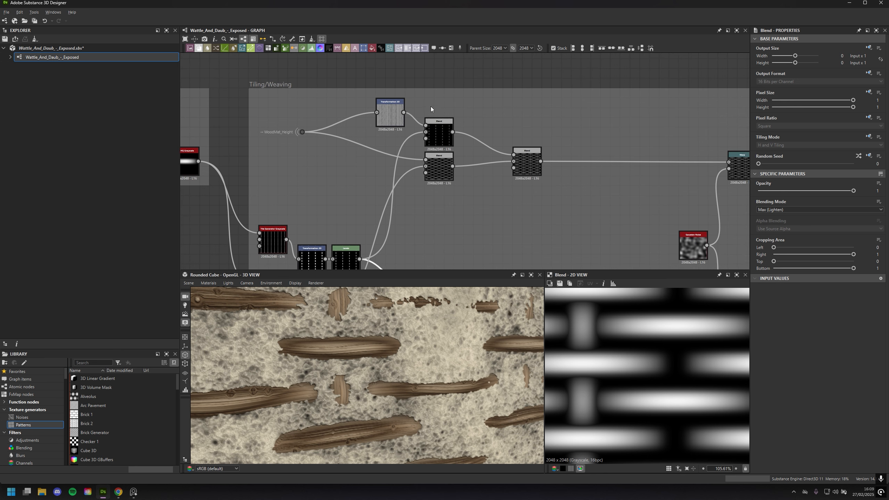
left_click(388, 121)
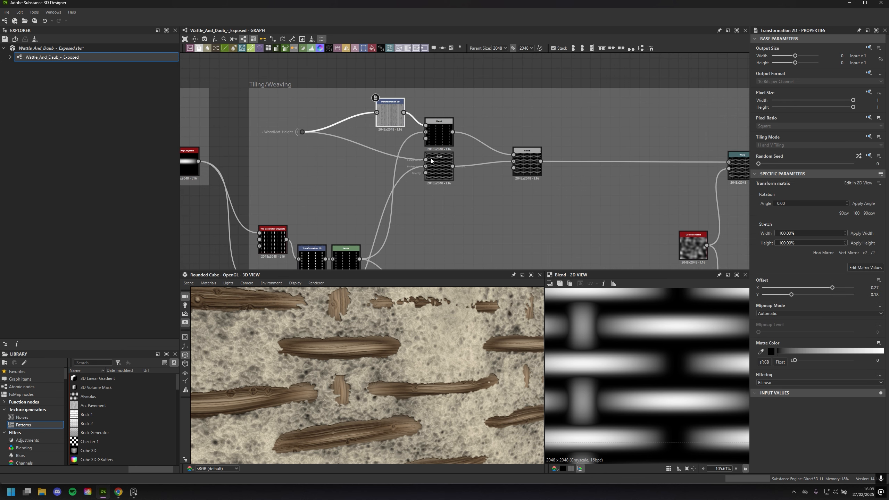
left_click(525, 170)
middle_click_drag(559, 214, 496, 143)
double_click(366, 238)
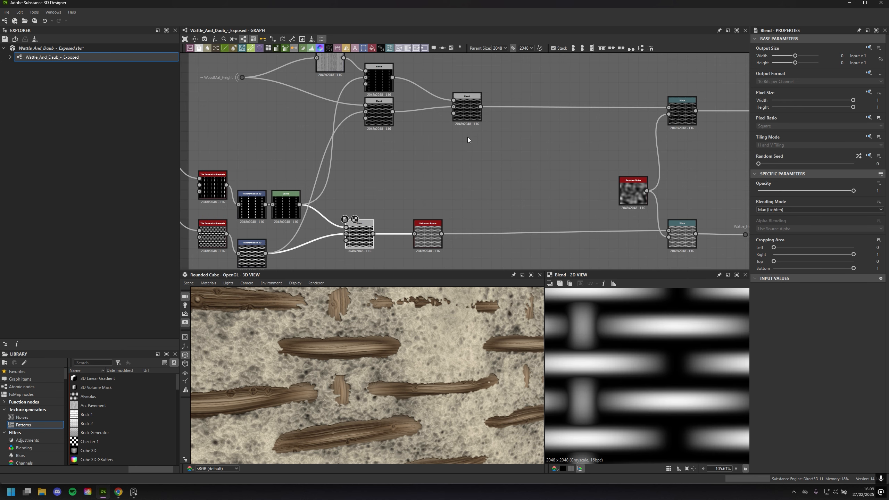
double_click(469, 116)
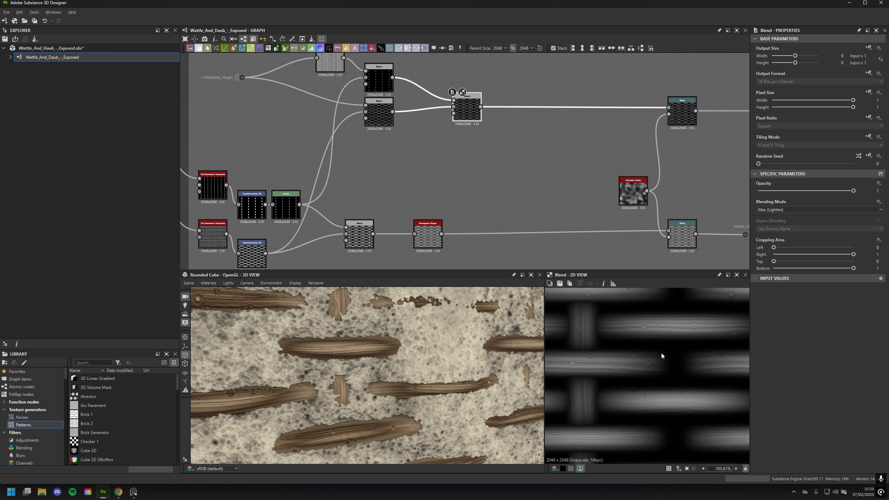
Compare previews of the two Warps at the end of the Tiling/Weaving frame and preview their shared Gaussian Noise input
middle_click_drag(574, 145, 434, 174)
double_click(549, 153)
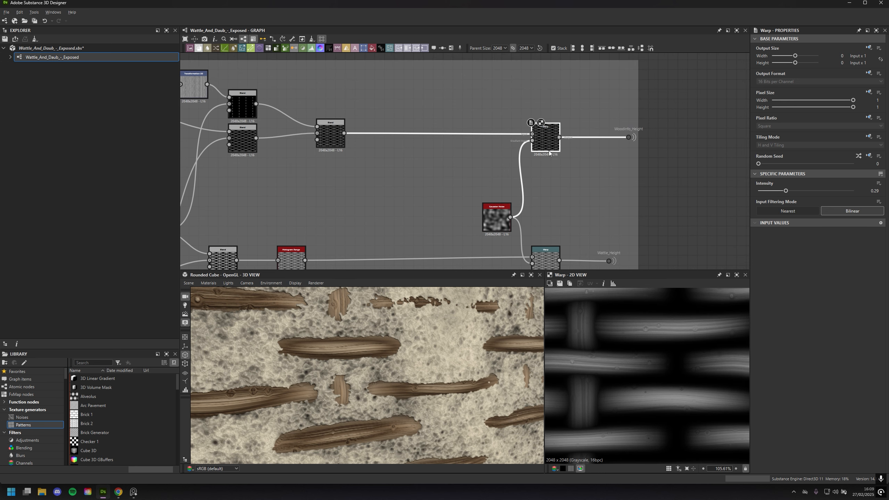
middle_click_drag(554, 207, 531, 183)
double_click(523, 240)
left_click(521, 120)
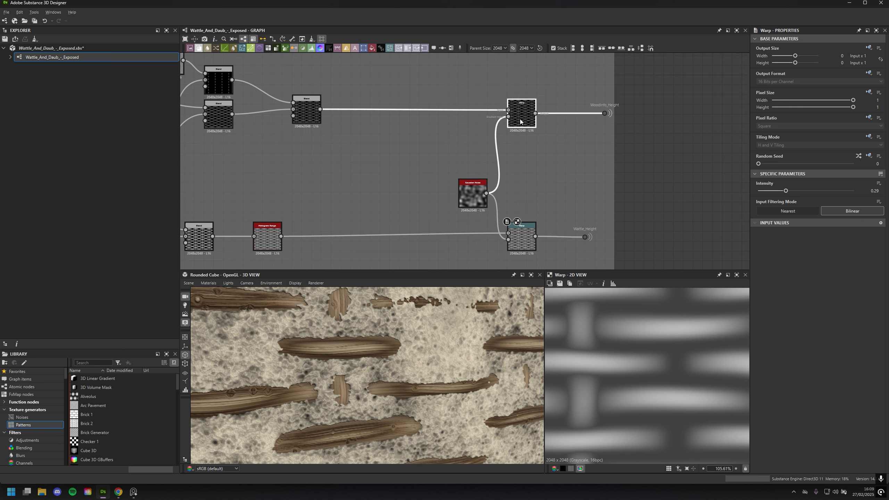
double_click(520, 120)
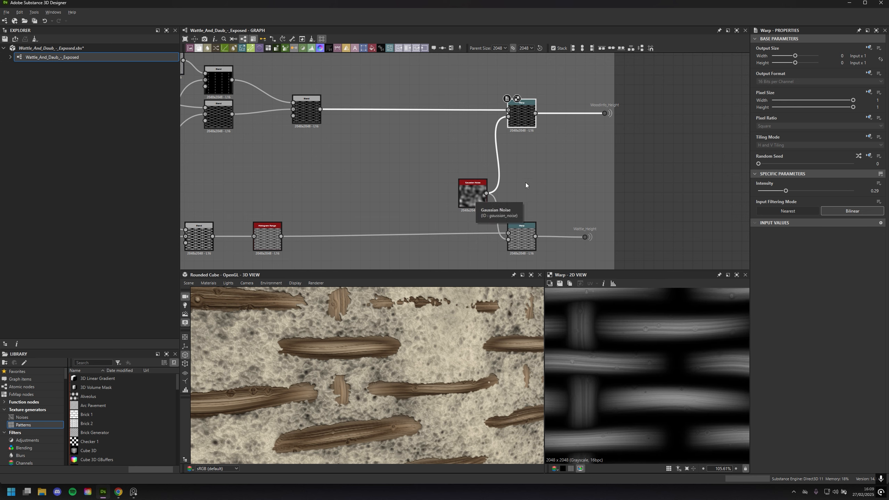
double_click(522, 240)
double_click(470, 188)
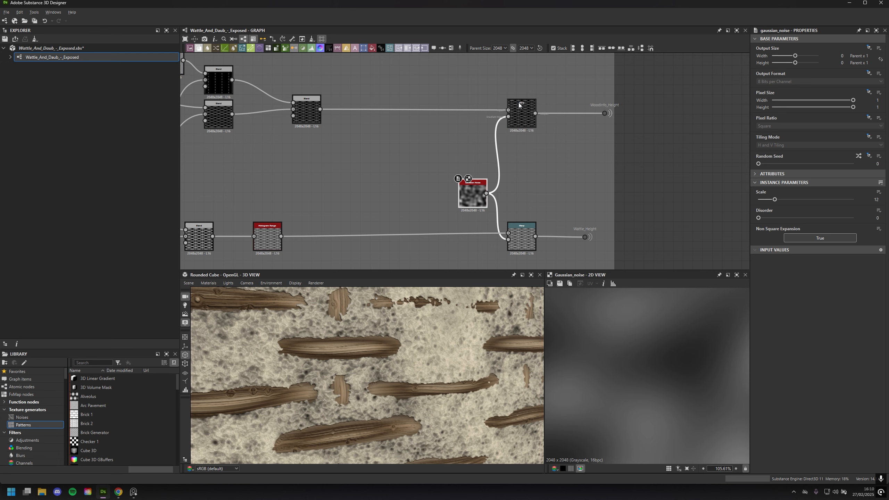
Trace the wood height branch between its Warp and the start of Tiling/Weaving, and select the WoodMat_Height dot
middle_click_drag(347, 133, 495, 139)
left_click_drag(495, 139, 363, 82)
left_click(485, 170)
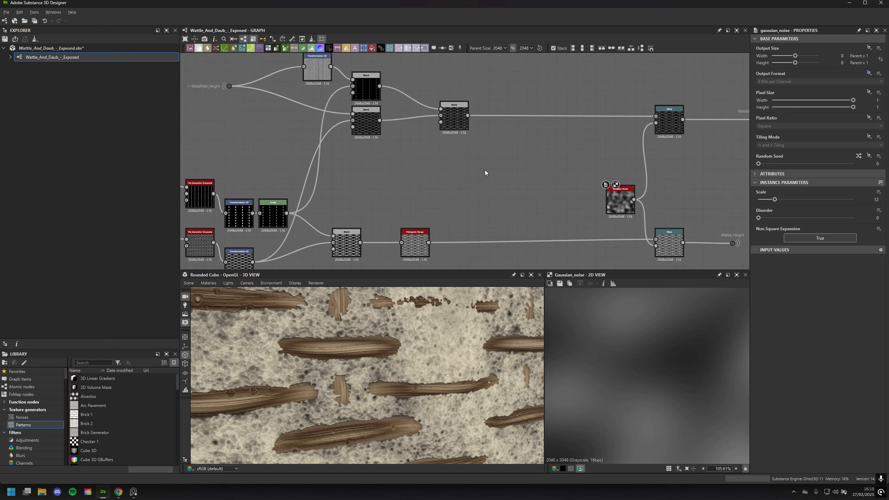
middle_click_drag(462, 140, 548, 184)
scroll(546, 182, "down", 2)
scroll(501, 160, "up", 2)
middle_click_drag(659, 177, 445, 165)
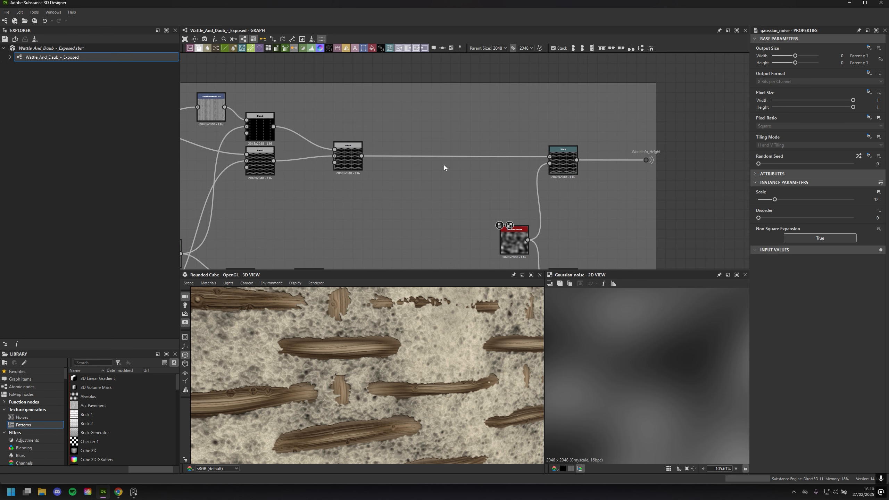
middle_click_drag(584, 163, 701, 166)
middle_click_drag(490, 152, 677, 164)
left_click_drag(389, 128, 461, 199)
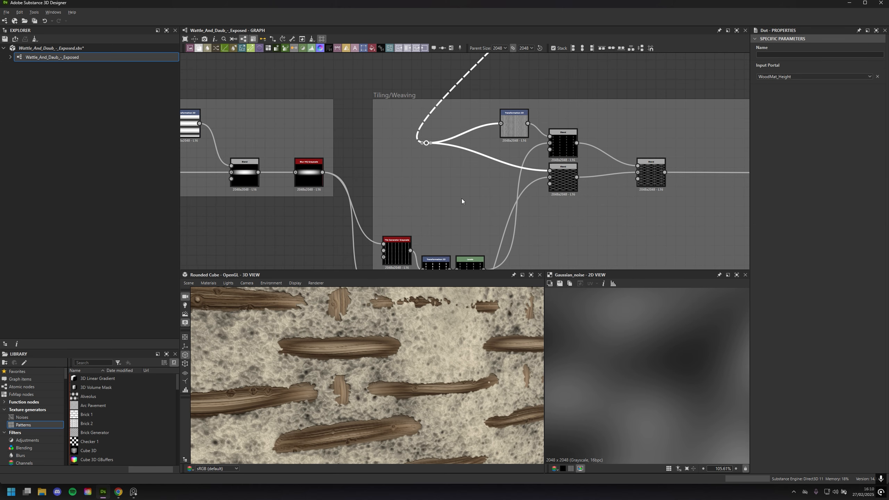
Follow the WoodMat_Height portal link from the Tiling/Weaving frame up to the WoodMat frame
middle_click_drag(441, 125, 351, 193)
scroll(351, 193, "down", 3)
middle_click_drag(430, 158, 505, 167)
left_click(579, 129)
scroll(579, 129, "up", 3)
middle_click_drag(463, 148, 593, 174)
scroll(565, 182, "down", 2)
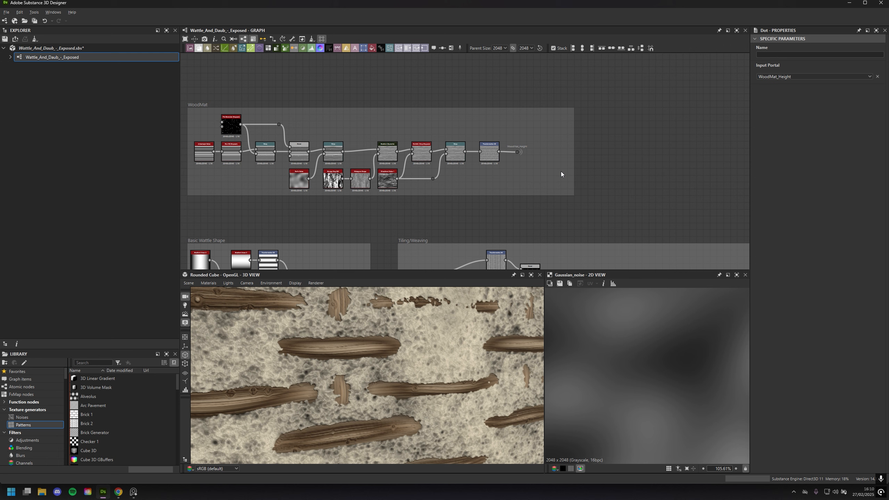
Return to the WoodMat_Height dot in Tiling/Weaving, reveal its portal link, and view the available Input Portal options
middle_click_drag(501, 241, 488, 147)
scroll(431, 177, "up", 3)
left_click(415, 190)
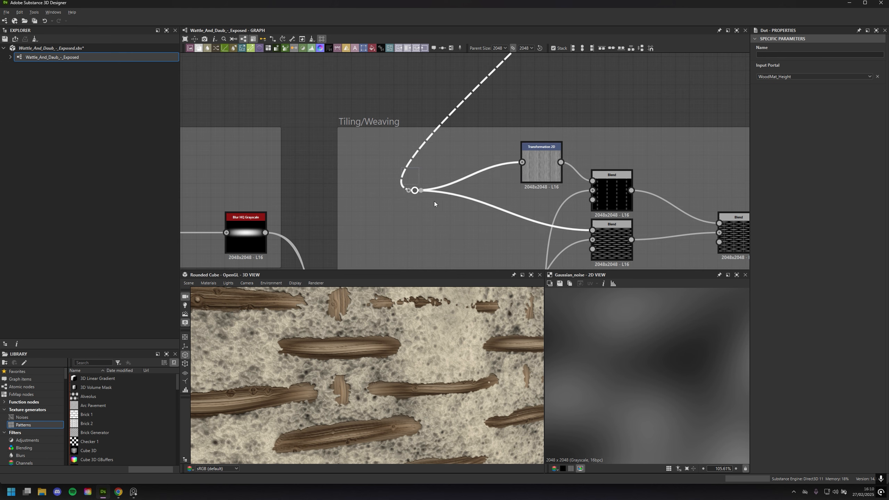
left_click(420, 174)
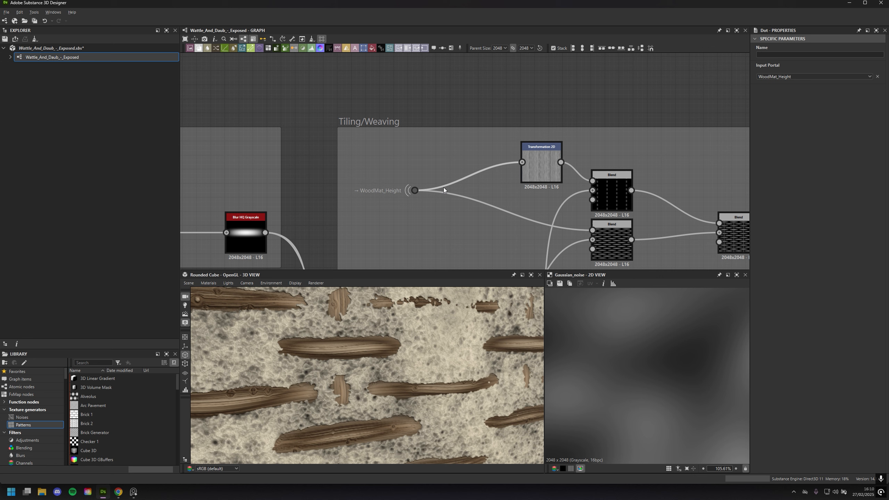
left_click(415, 190)
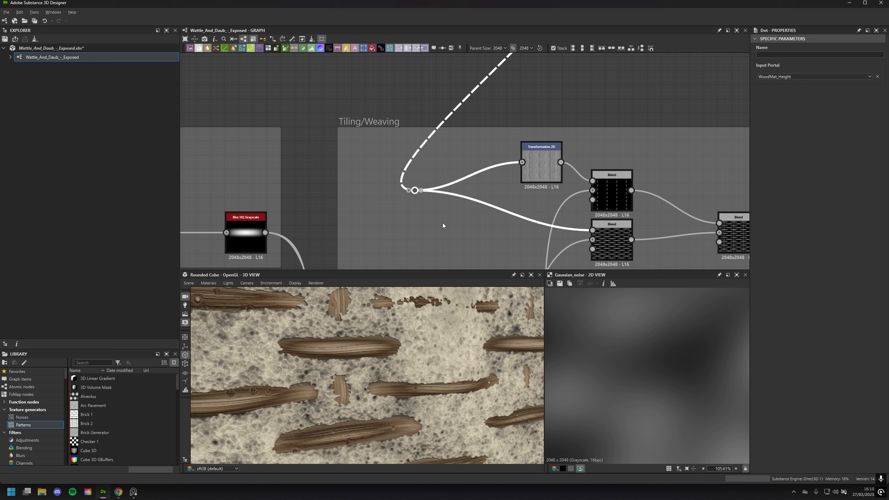
left_click(436, 223)
left_click(415, 190)
left_click(435, 231)
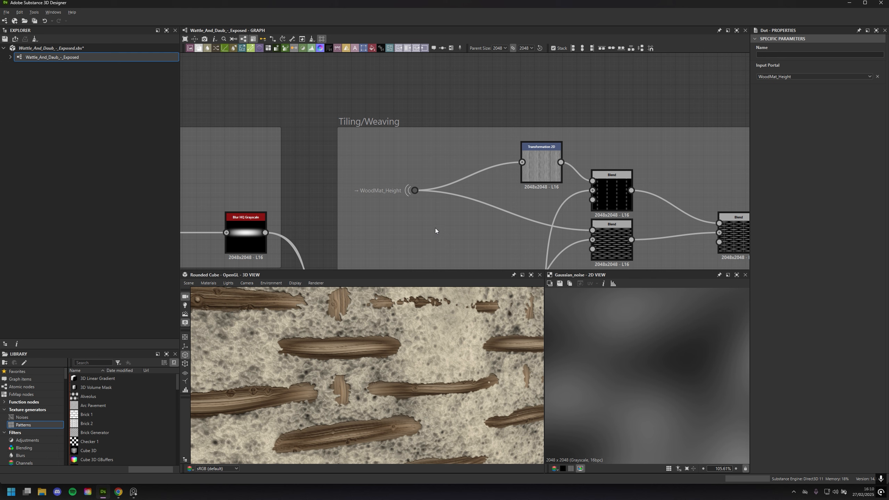
left_click(802, 77)
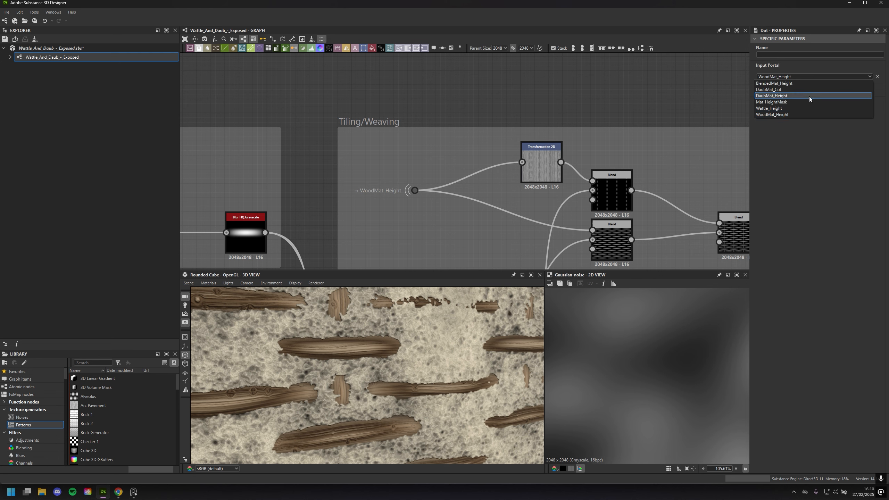
left_click(818, 172)
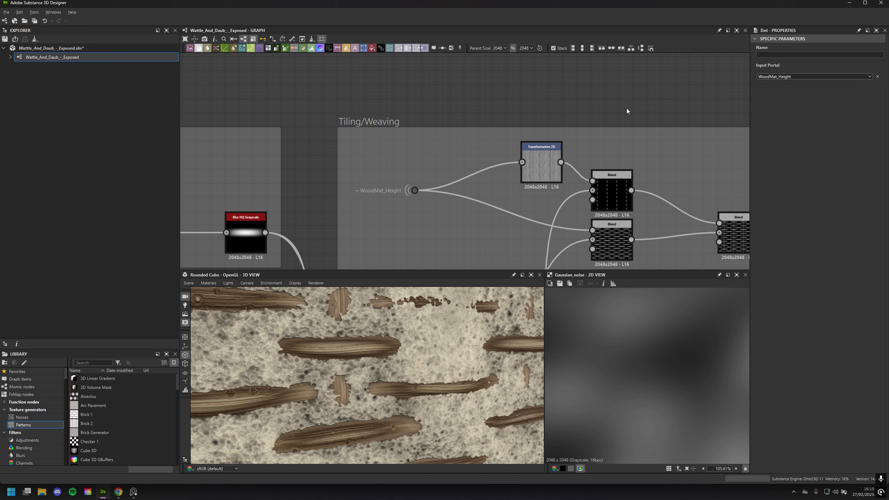
Go back up to the WoodMat frame and examine its node chain from the Anisotropic Noise to the Transformation 2D
scroll(655, 97, "up", 2)
scroll(654, 98, "down", 1)
middle_click_drag(610, 130, 499, 247)
scroll(540, 159, "down", 2)
middle_click_drag(509, 134, 560, 200)
middle_click_drag(531, 158, 628, 170)
mouse_move(473, 208)
middle_mouse_down()
mouse_move(603, 199)
mouse_move(641, 211)
middle_mouse_up()
middle_click_drag(354, 210, 464, 217)
scroll(463, 217, "up", 2)
scroll(515, 175, "down", 2)
middle_click_drag(516, 174, 311, 212)
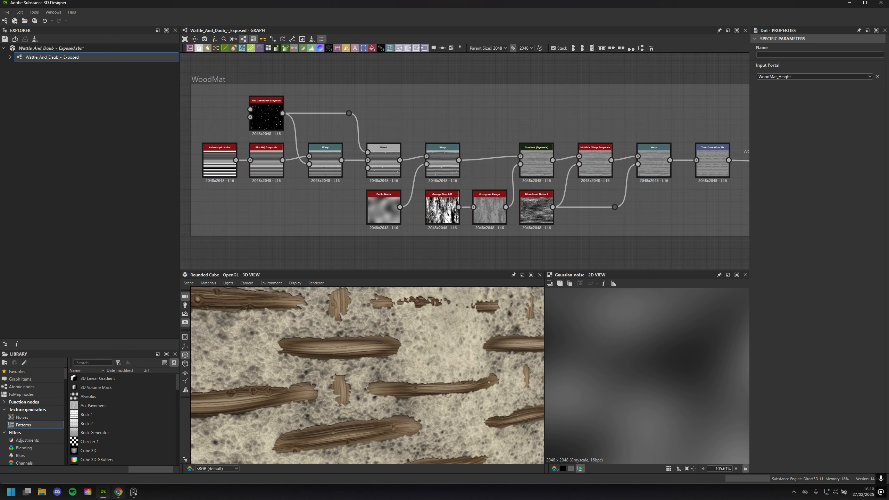
Switch to Chrome to show the YouTube video "Wood Grain | Designer Quick Tip #6", and return to Substance 3D Designer
mouse_move(118, 492)
left_click(119, 454)
left_click(188, 7)
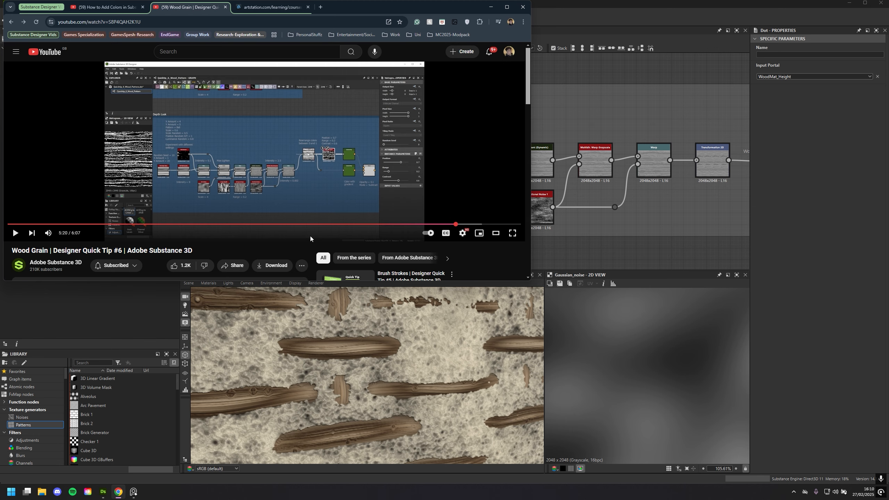
left_click_drag(427, 5, 459, 230)
left_click(518, 232)
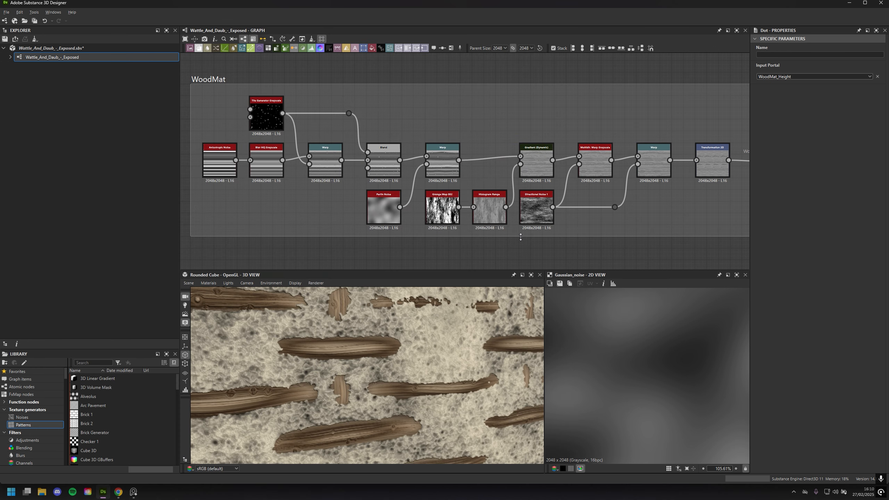
Preview the WoodMat frame's first Warp node and compare it with the Blur HQ Grayscale node feeding it
middle_click_drag(672, 229, 607, 217)
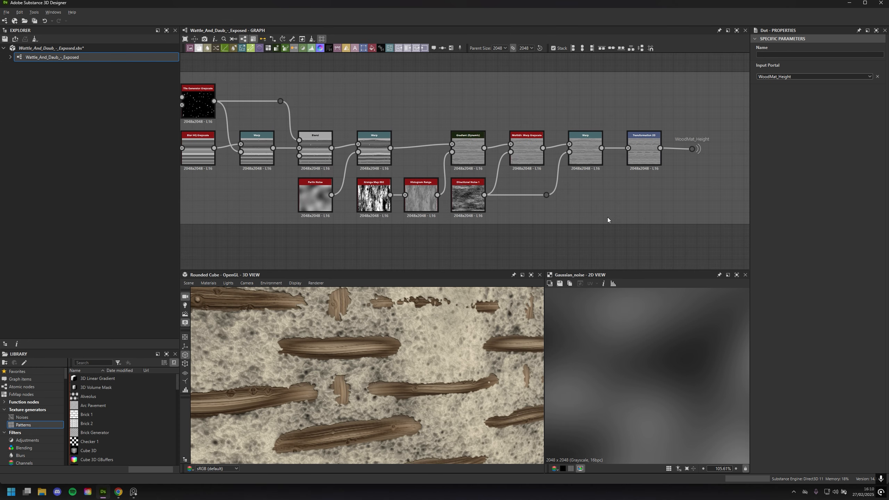
scroll(611, 218, "up", 1)
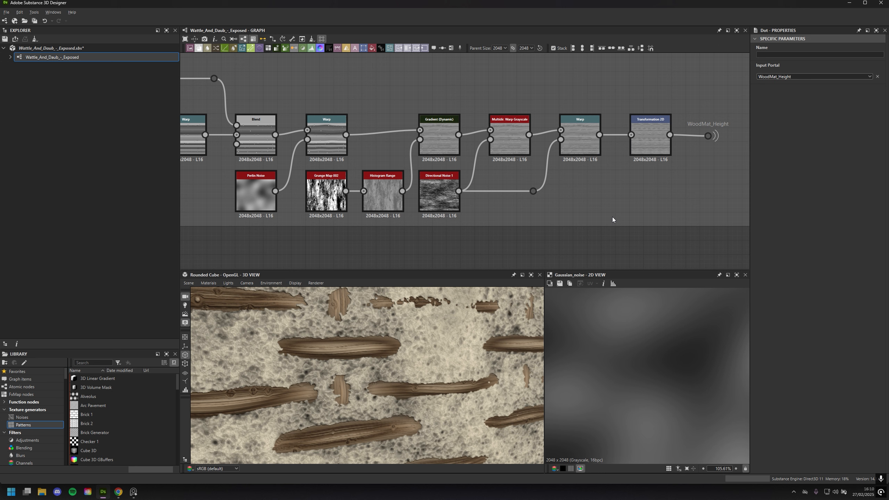
middle_click_drag(613, 220, 591, 203)
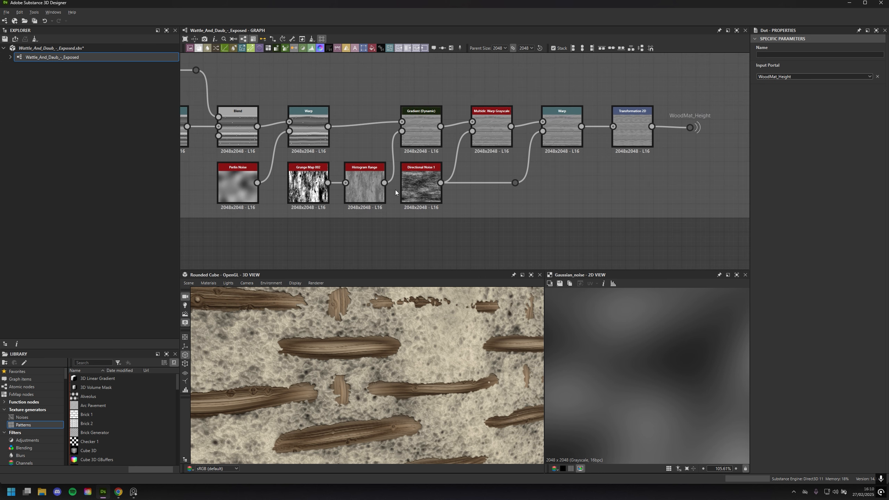
middle_click_drag(384, 189, 524, 200)
middle_click_drag(390, 158, 459, 150)
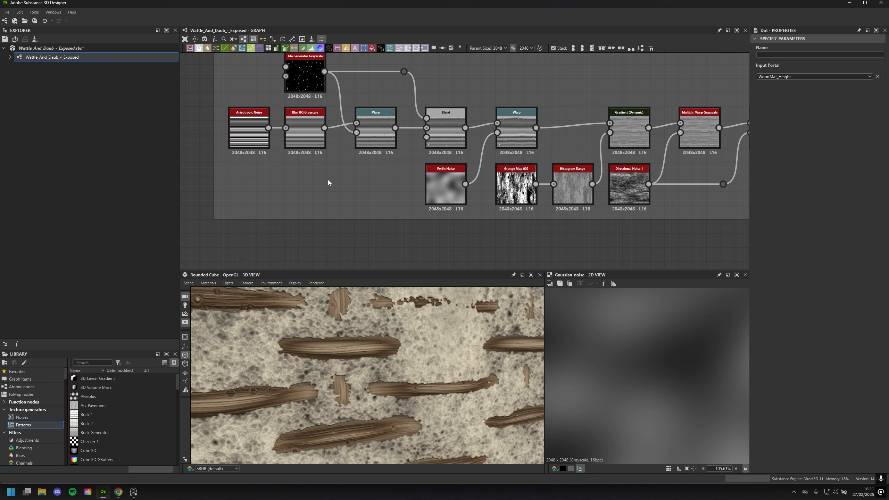
double_click(380, 135)
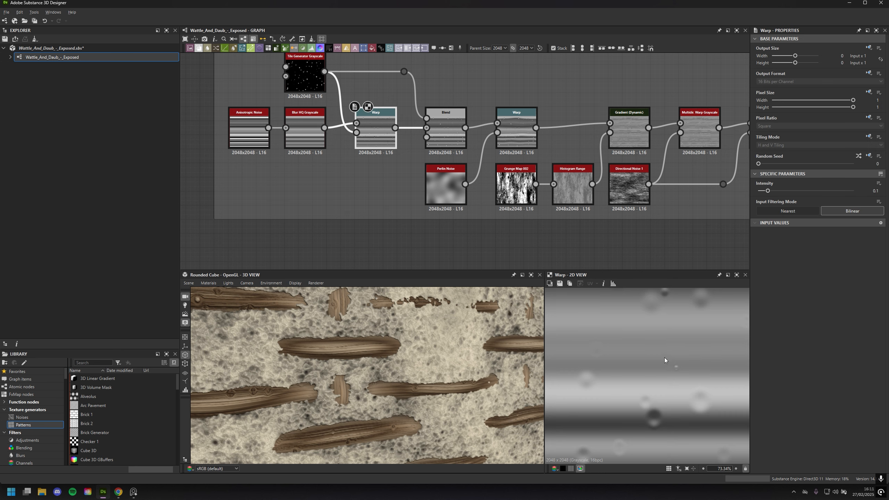
double_click(309, 137)
scroll(649, 380, "down", 2)
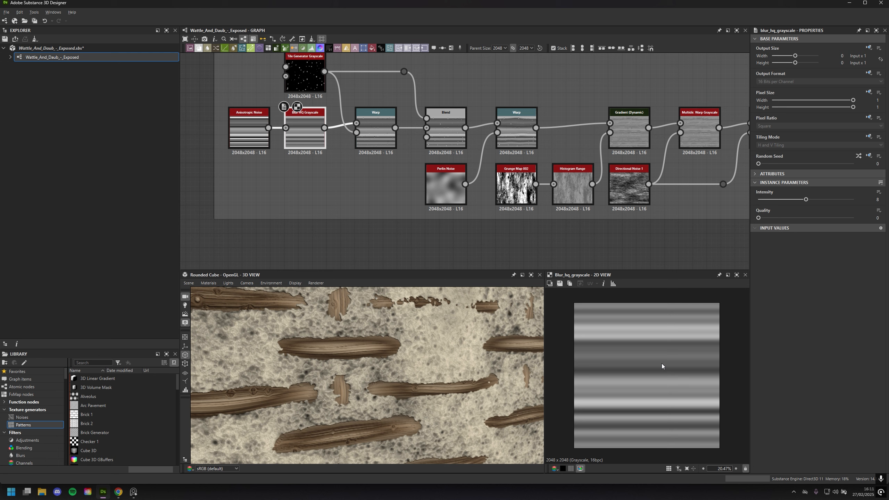
double_click(376, 139)
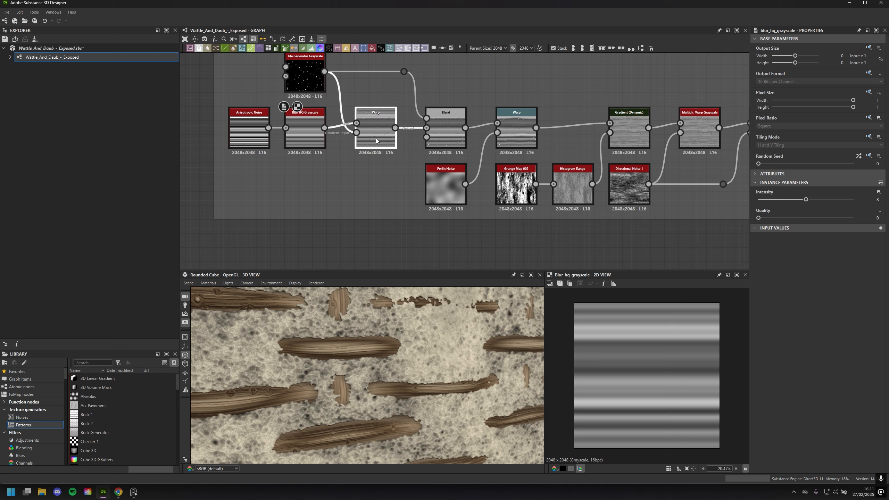
Preview the Tile Generator Grayscale node and inspect how its dots distort the grain in the first Warp node
double_click(303, 88)
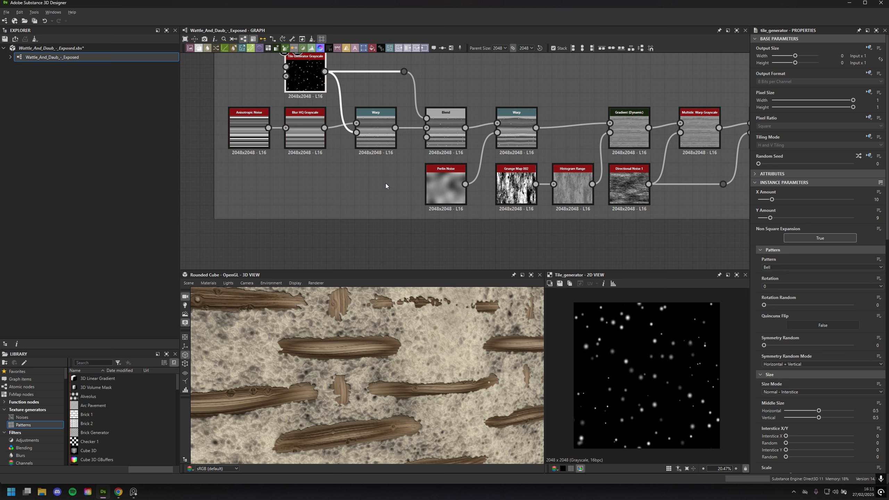
middle_click_drag(388, 198, 392, 206)
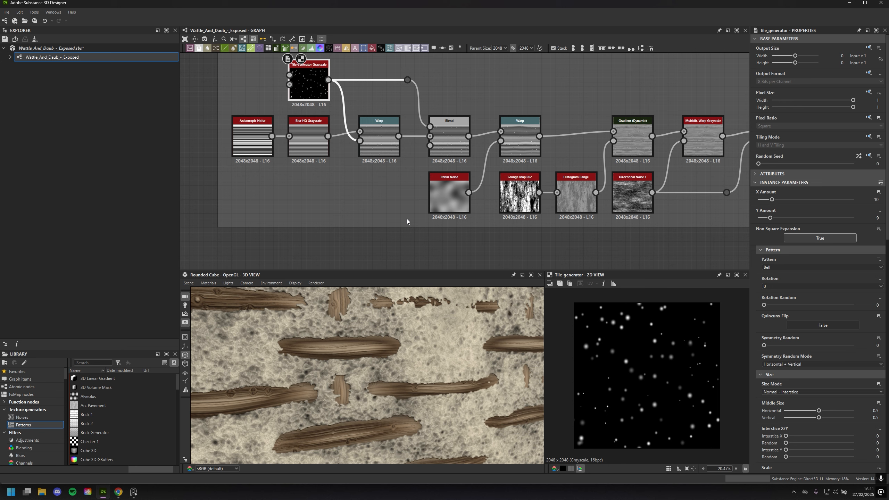
double_click(381, 139)
scroll(635, 382, "up", 3)
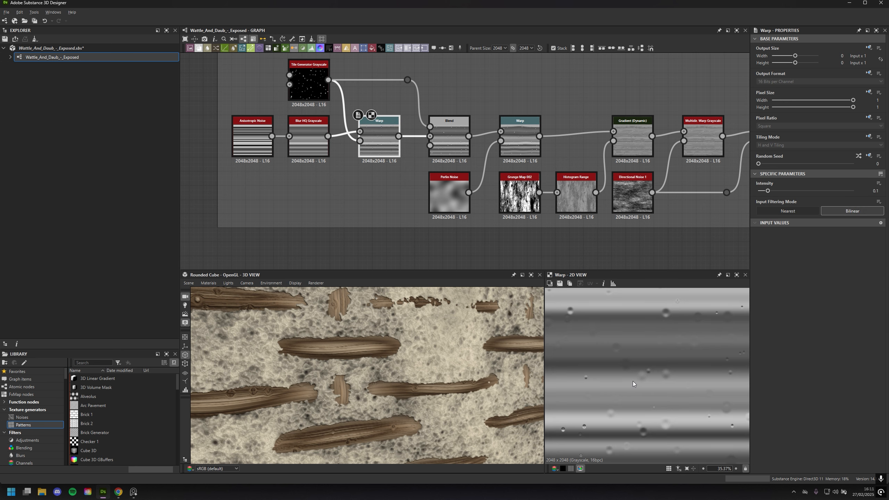
middle_click_drag(633, 380, 650, 395)
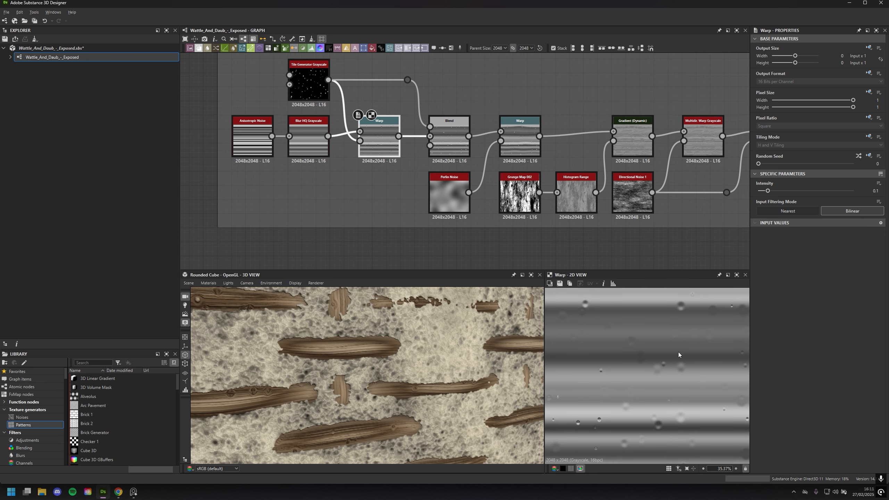
scroll(636, 360, "down", 2)
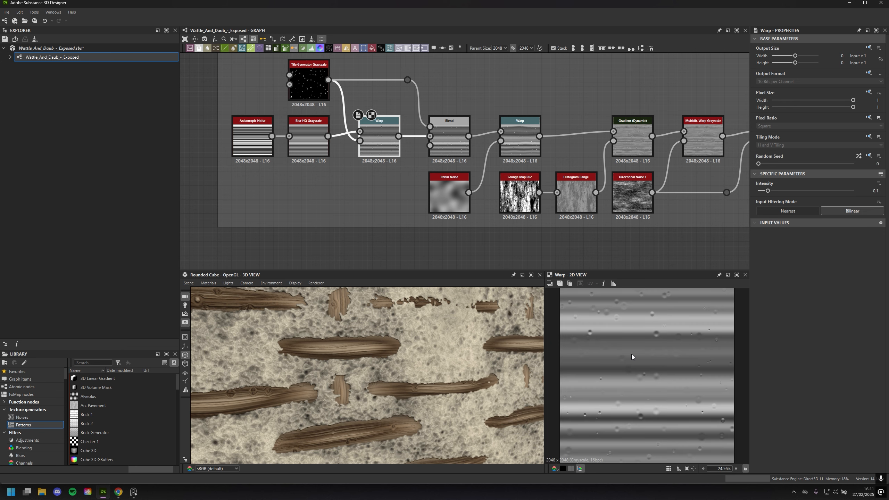
scroll(632, 358, "down", 1)
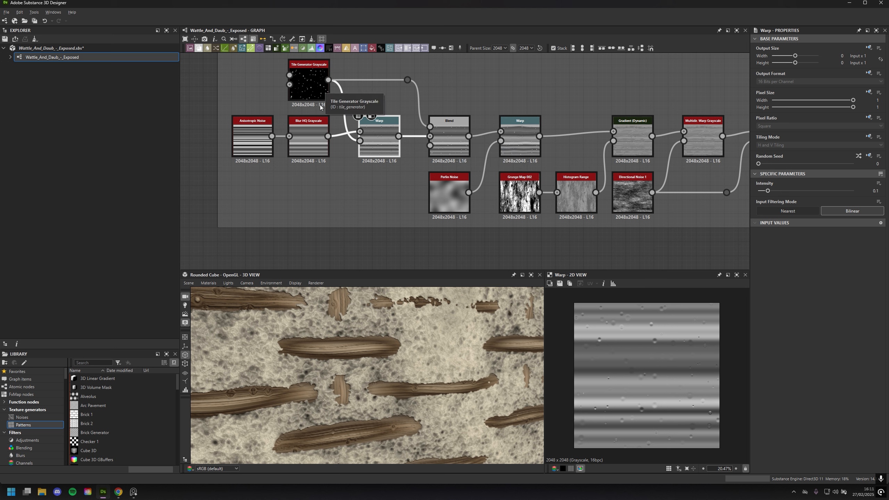
scroll(632, 347, "up", 8)
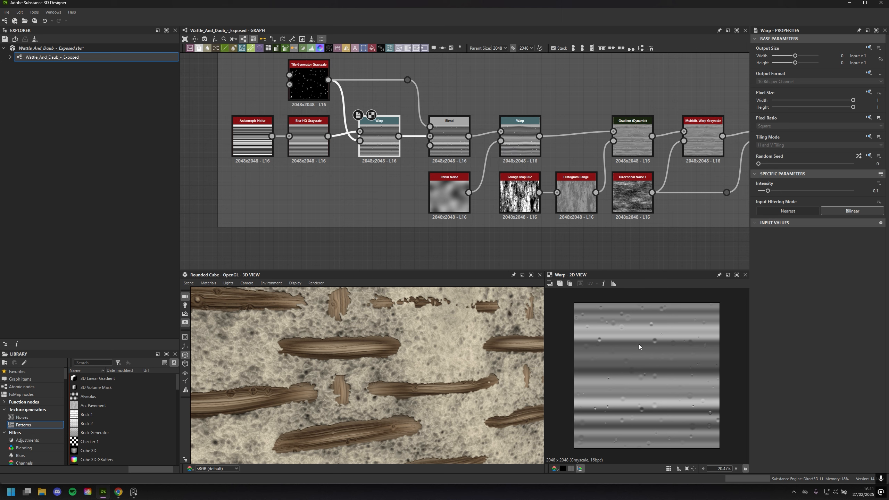
Preview the Blend node and inspect its dots up close, and view the full output of the Warp node following it
double_click(449, 138)
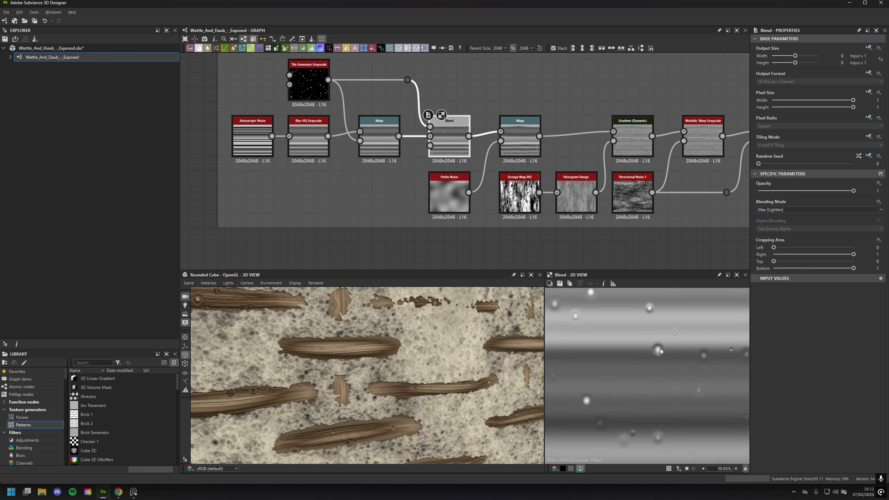
scroll(661, 348, "down", 1)
scroll(677, 356, "up", 1)
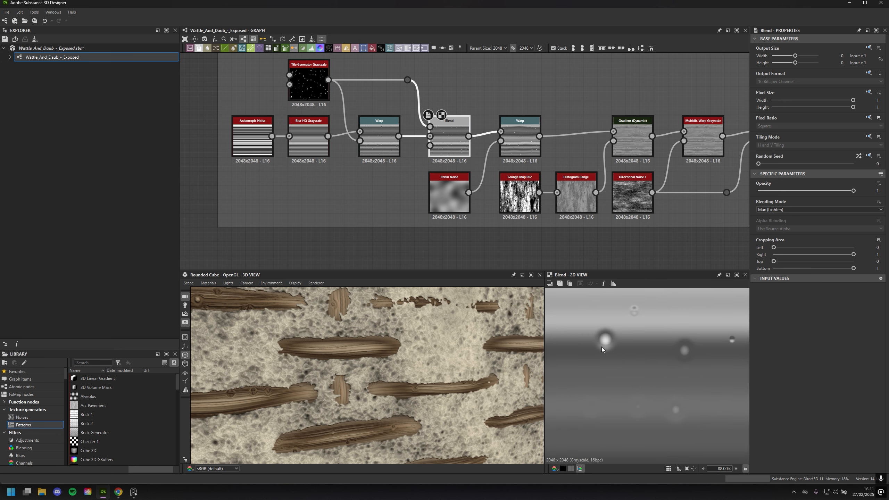
scroll(642, 379, "down", 2)
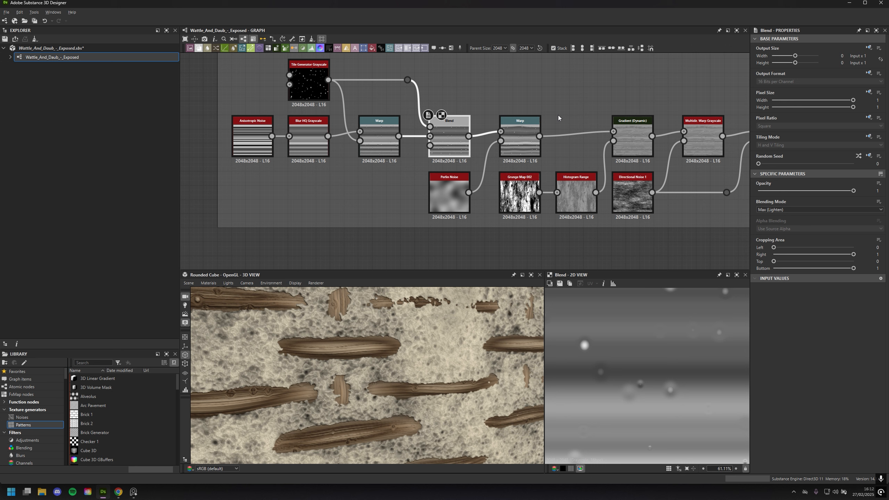
double_click(518, 141)
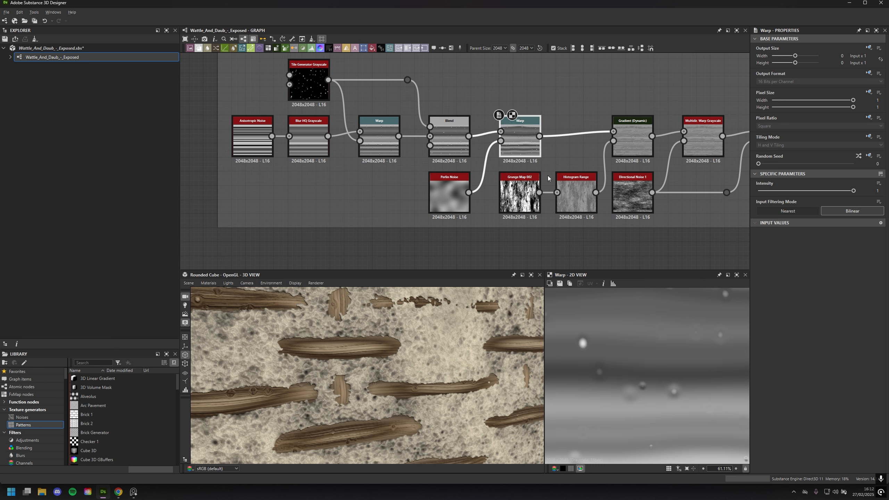
key("f")
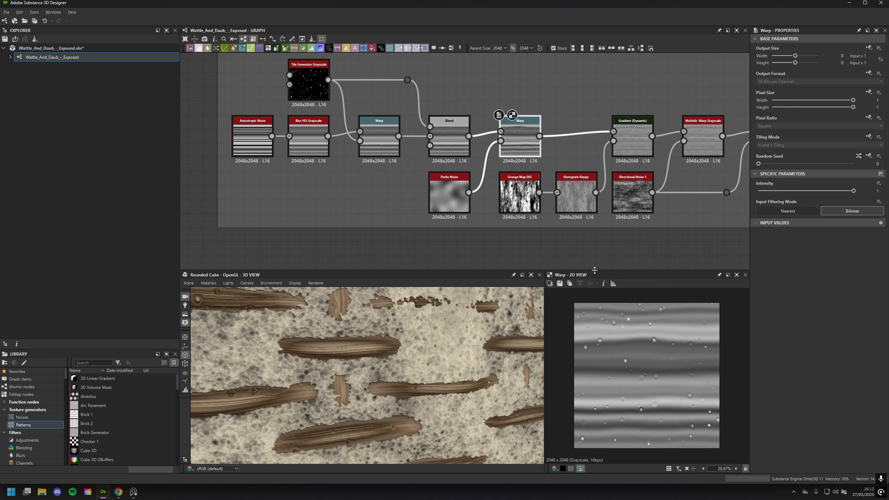
Preview the Gradient (Dynamic) node and the Grunge Map 002 and Histogram Range nodes that supply its gradient input
middle_click_drag(588, 237, 451, 241)
middle_click_drag(496, 217, 461, 212)
double_click(463, 142)
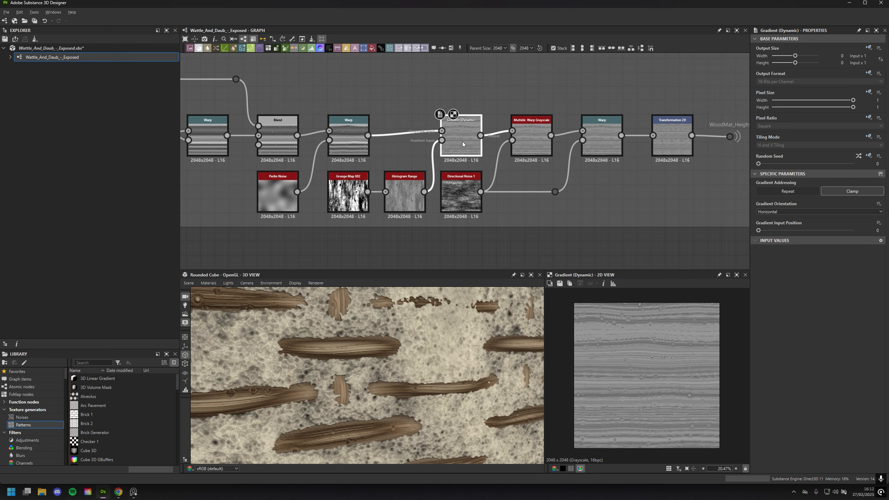
double_click(403, 199)
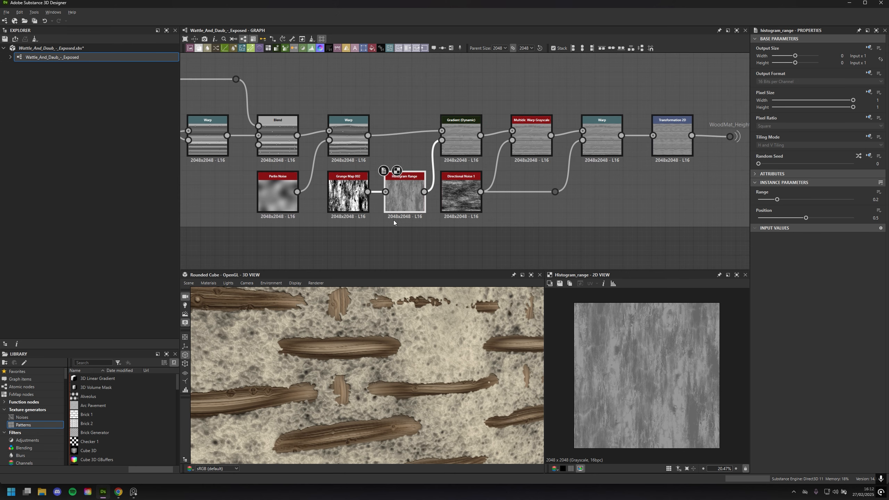
double_click(348, 194)
double_click(403, 202)
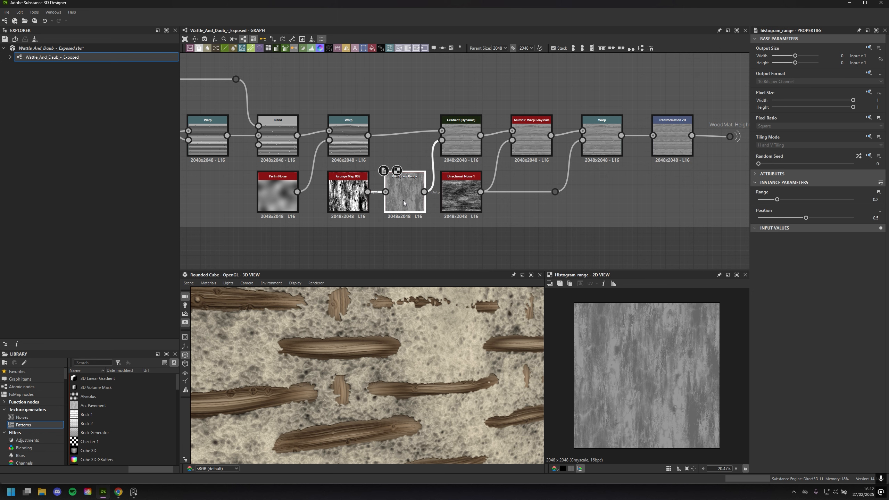
Compare the Histogram Range output with the Gradient (Dynamic) result and examine its wood knots and grain up close
double_click(462, 141)
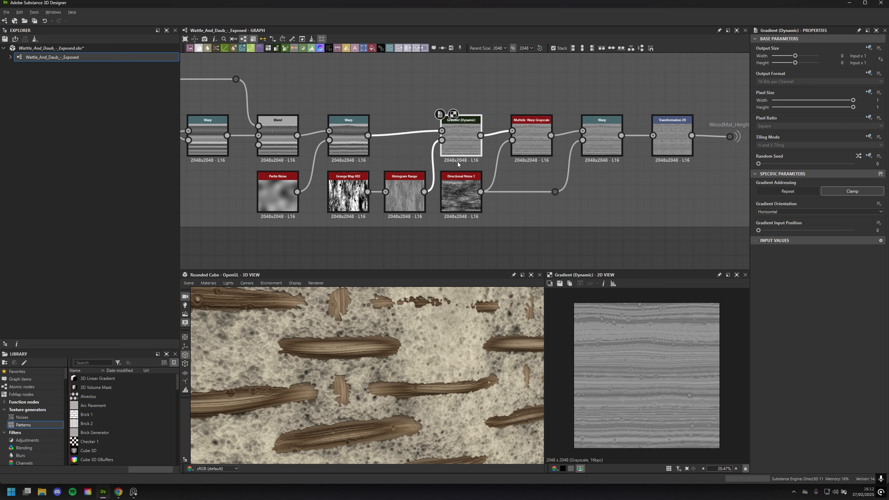
double_click(405, 194)
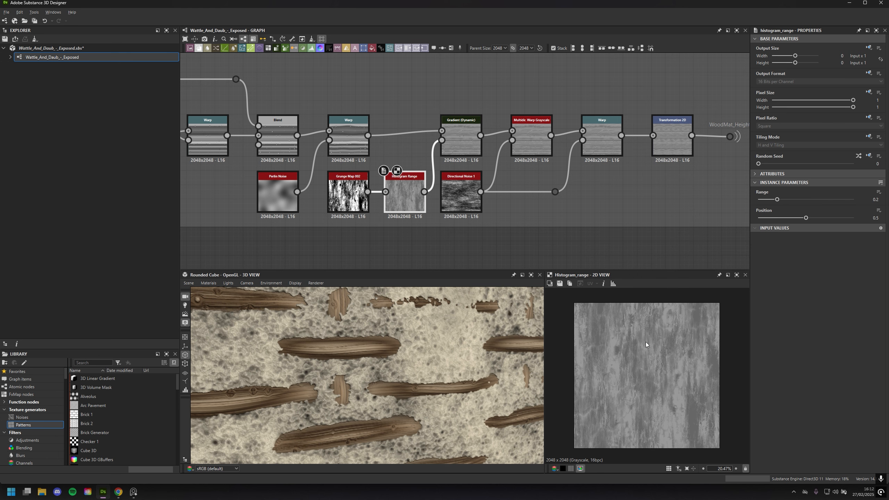
double_click(465, 144)
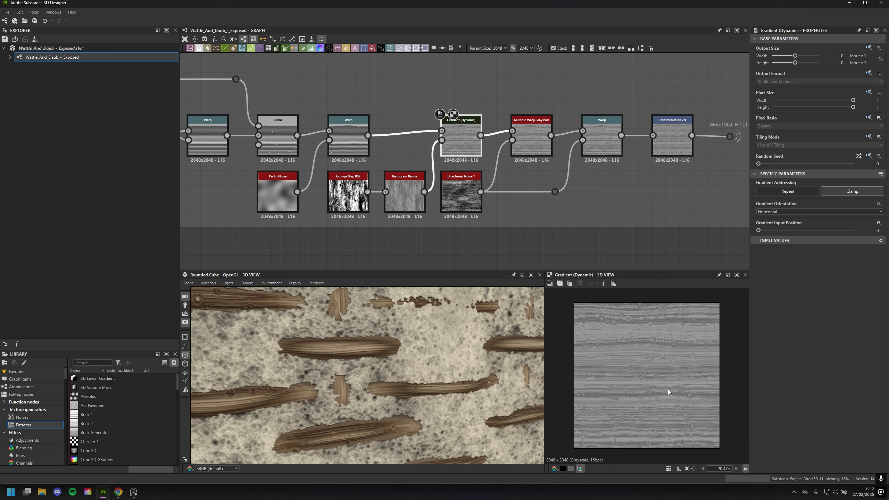
scroll(651, 374, "up", 8)
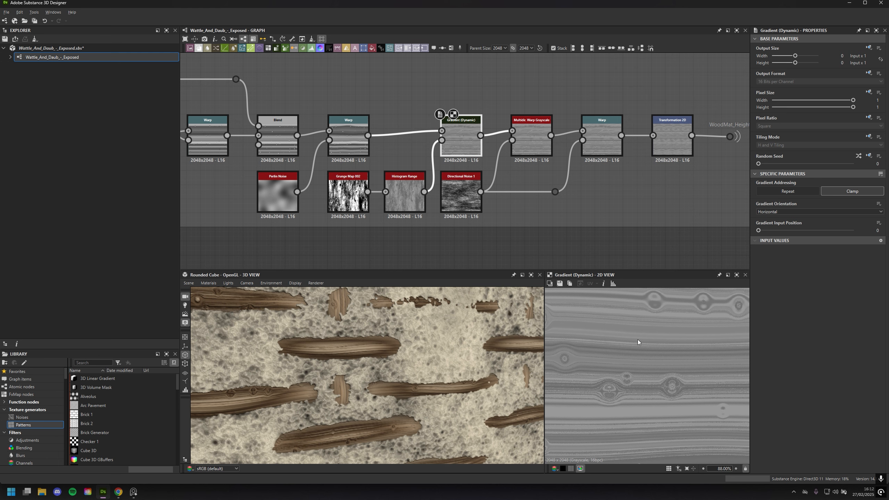
scroll(653, 366, "down", 8)
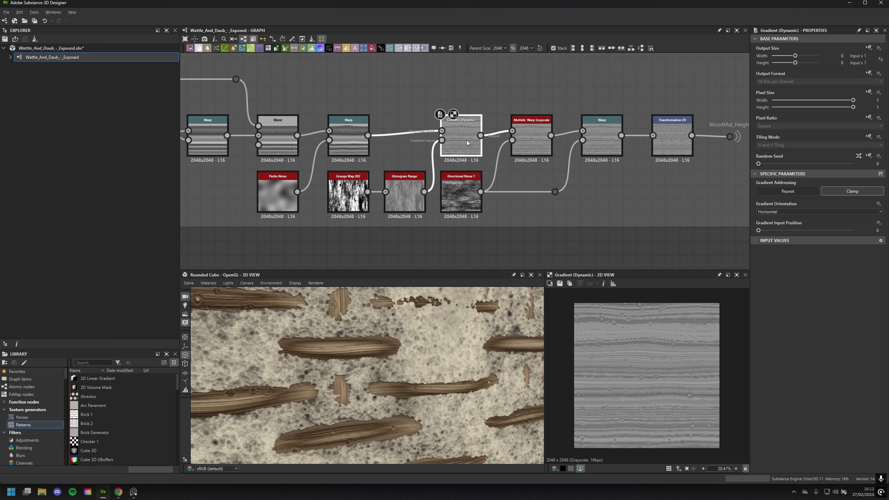
Compare the Multidir. Warp Grayscale output with the Gradient (Dynamic) output around the enlarged wood knots
double_click(528, 144)
scroll(576, 217, "up", 3)
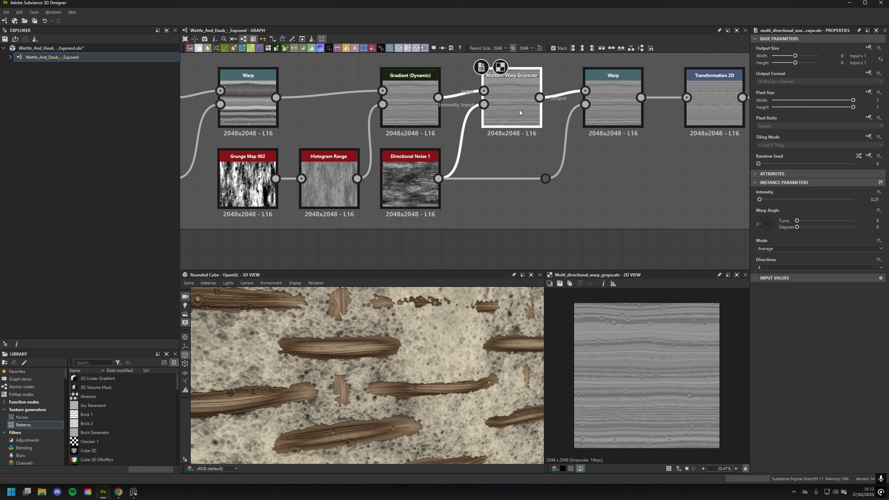
left_click(396, 106)
scroll(643, 382, "up", 8)
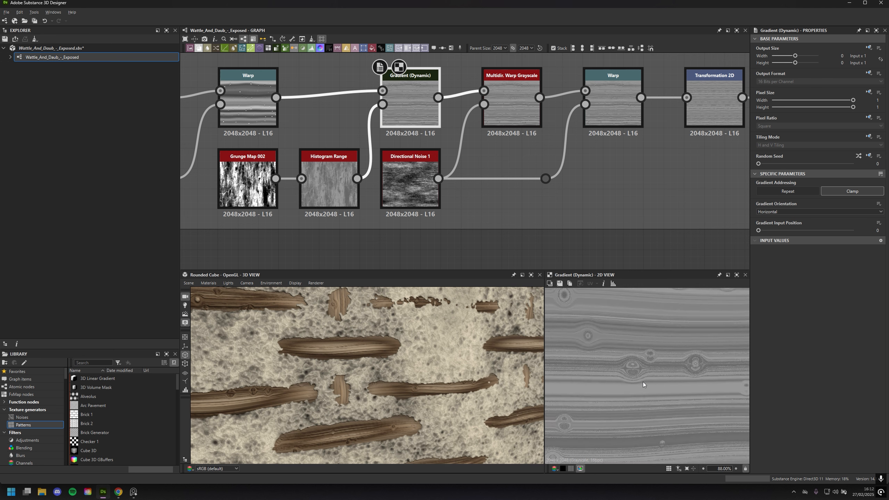
left_click(511, 112)
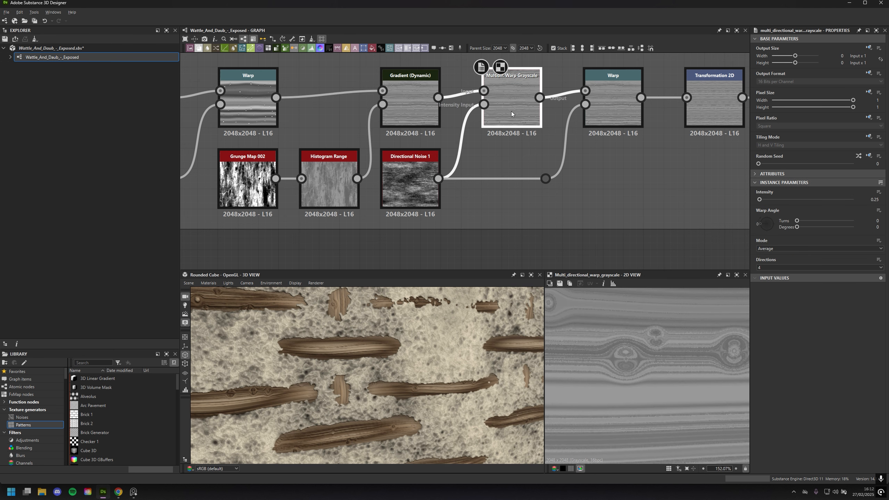
left_click(411, 96)
left_click(514, 112)
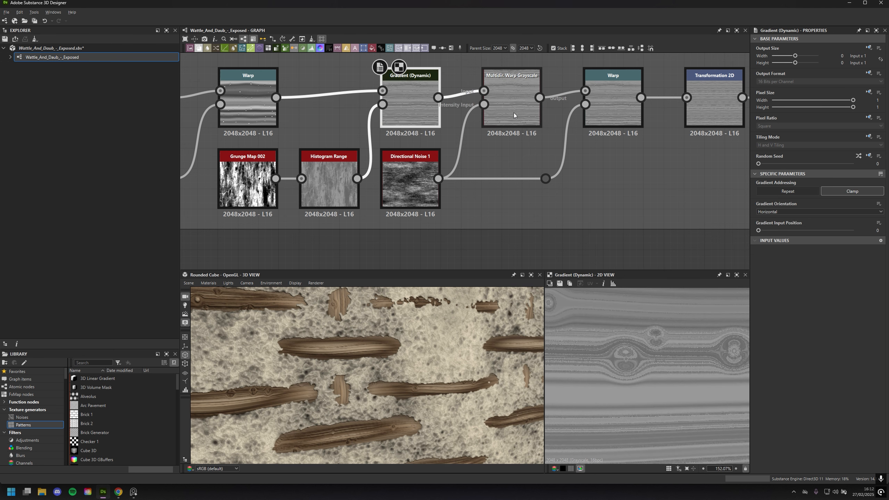
Preview the last Warp node and compare it with the Transformation 2D node feeding the WoodMat_Height portal
middle_click_drag(441, 195, 383, 213)
left_click(550, 128)
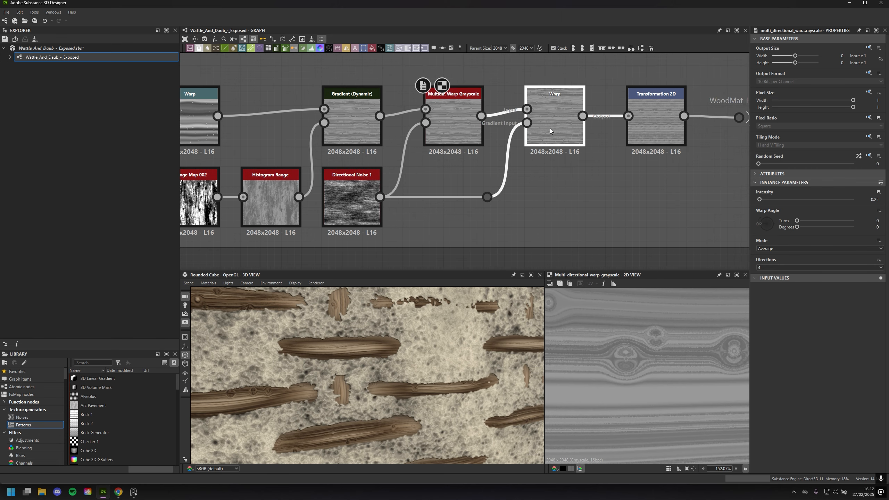
scroll(598, 413, "down", 3)
middle_click_drag(648, 125, 478, 161)
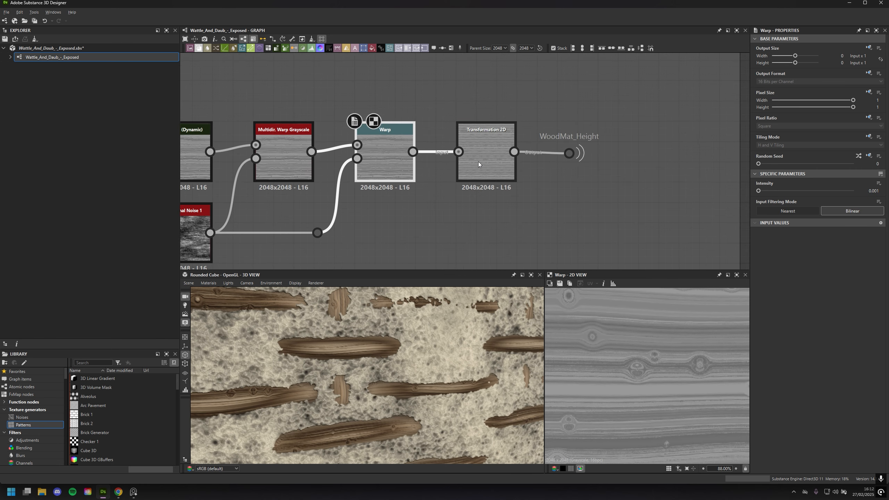
left_click(478, 161)
scroll(621, 383, "down", 3)
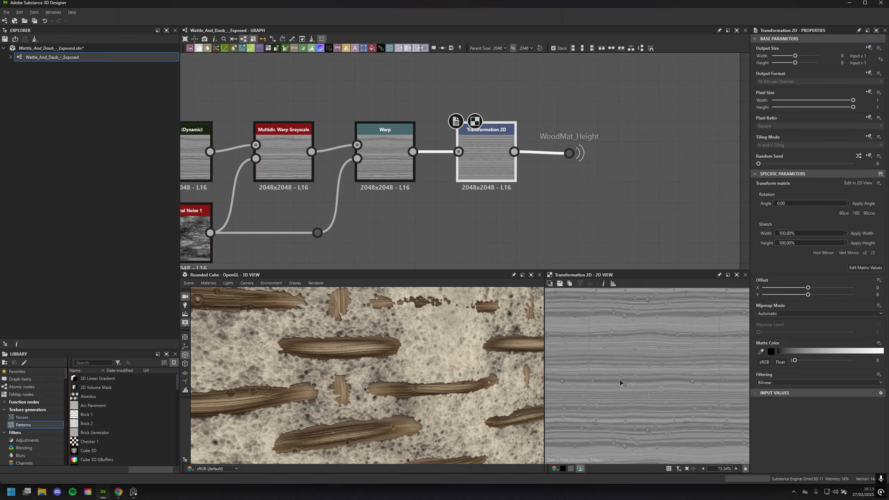
left_click(396, 159)
left_click(477, 166)
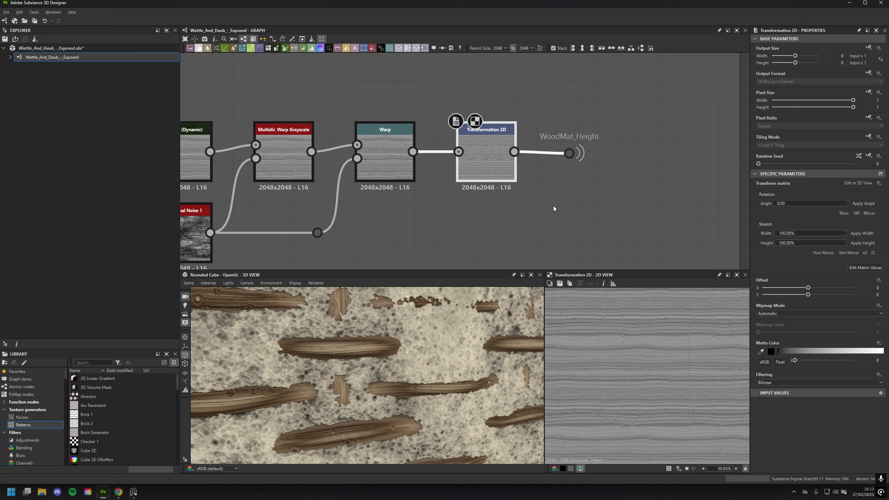
Trace the WoodMat_Height portal from the wood grain chain to its receiving dot in the Tiling/Weaving frame
scroll(314, 359, "down", 3)
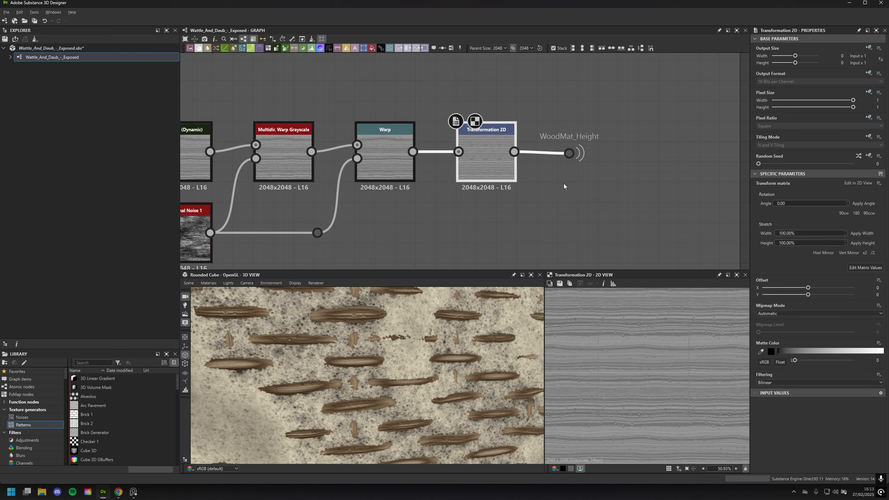
scroll(567, 183, "down", 5)
left_click(570, 164)
left_click(596, 167)
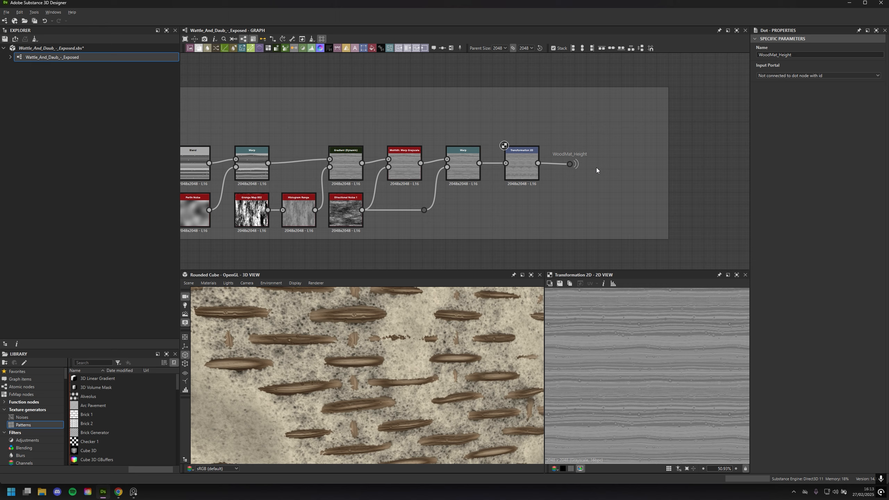
middle_click_drag(575, 246, 570, 110)
scroll(570, 111, "down", 1)
middle_click_drag(524, 142, 397, 57)
left_click(320, 136)
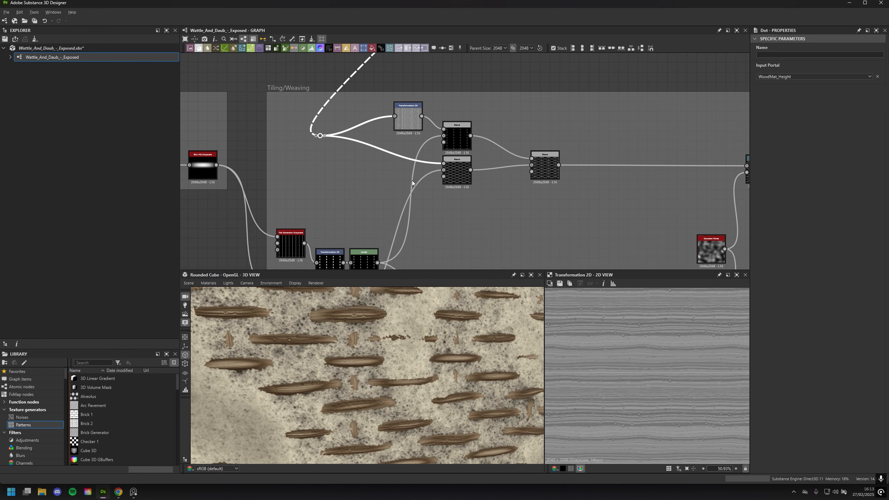
Review the Tiling/Weaving frame within the whole graph layout and view the material on the rounded cube
middle_click_drag(593, 202, 320, 180)
scroll(320, 178, "down", 1)
middle_click_drag(382, 171, 479, 92)
middle_click_drag(436, 194, 656, 198)
scroll(593, 200, "down", 2)
middle_click_drag(503, 160, 362, 164)
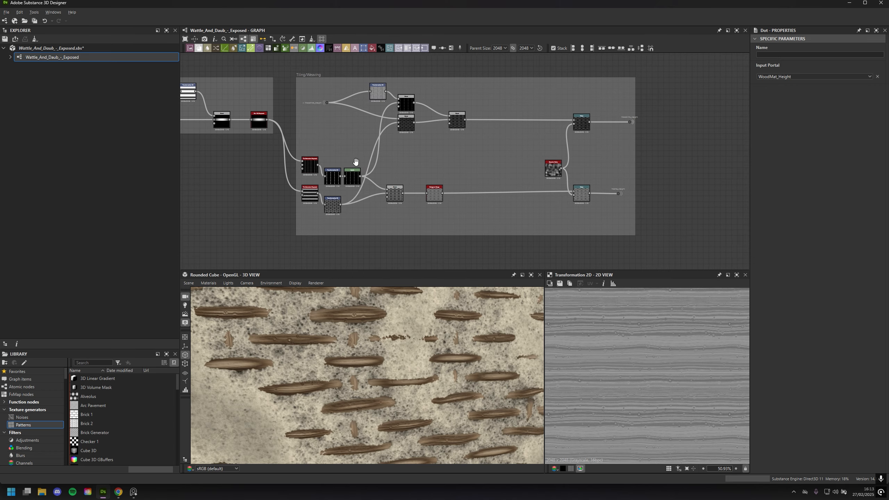
scroll(415, 153, "down", 6)
middle_click_drag(518, 123, 524, 148)
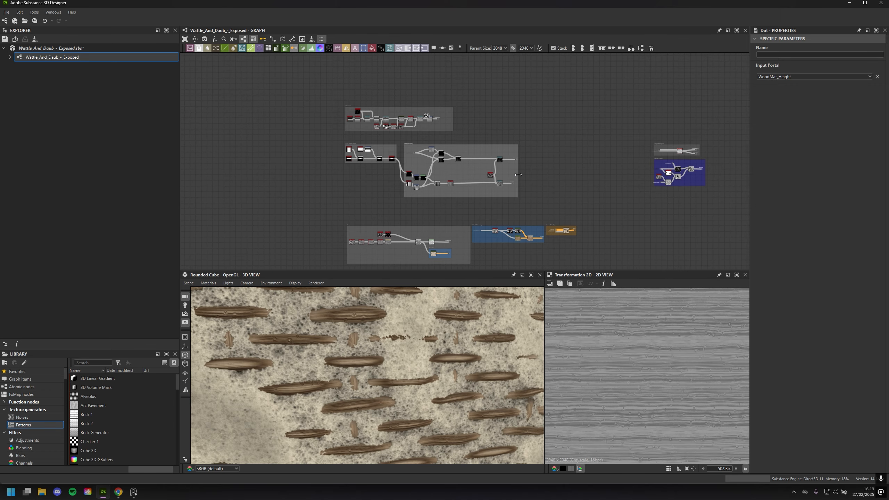
scroll(433, 370, "down", 2)
scroll(433, 370, "down", 2)
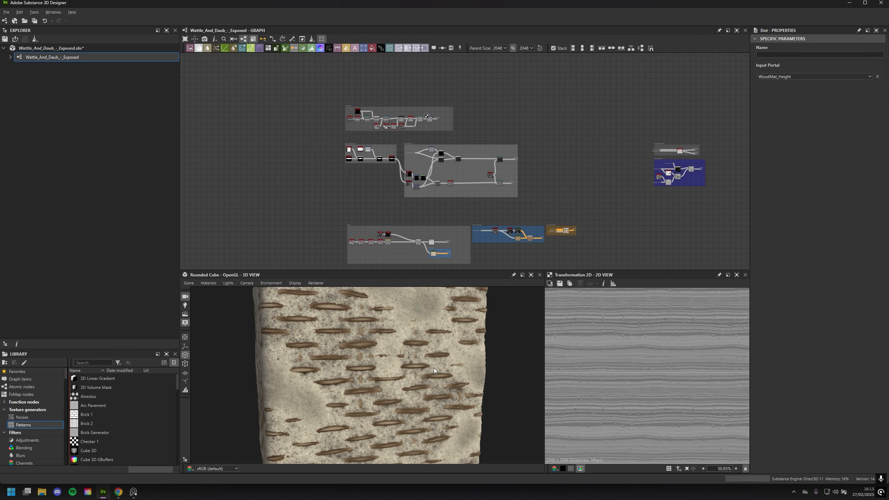
mouse_move(434, 368)
left_mouse_down()
mouse_move(379, 382)
mouse_move(398, 385)
mouse_move(419, 372)
left_mouse_up()
middle_click_drag(529, 197, 562, 125)
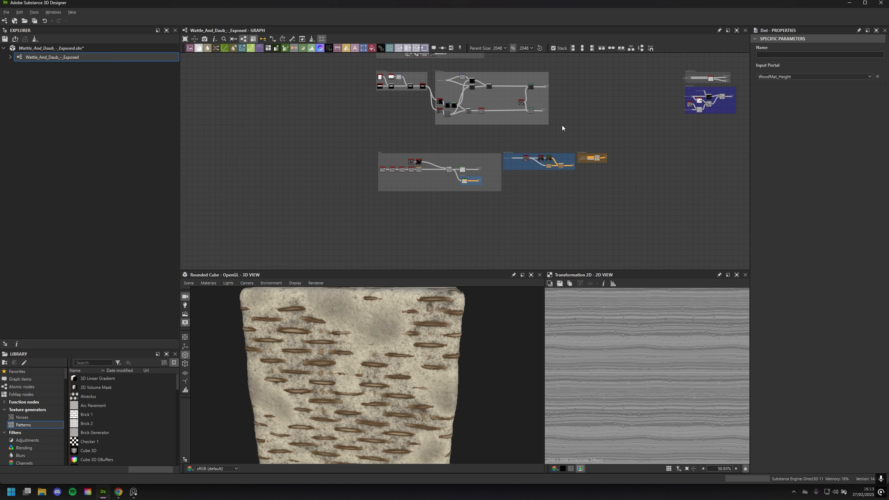
Examine the Daub frame's node chains and the output end of the Tiling/Weaving frame
scroll(563, 130, "up", 3)
middle_click_drag(384, 178, 525, 110)
scroll(520, 108, "up", 3)
scroll(510, 98, "up", 1)
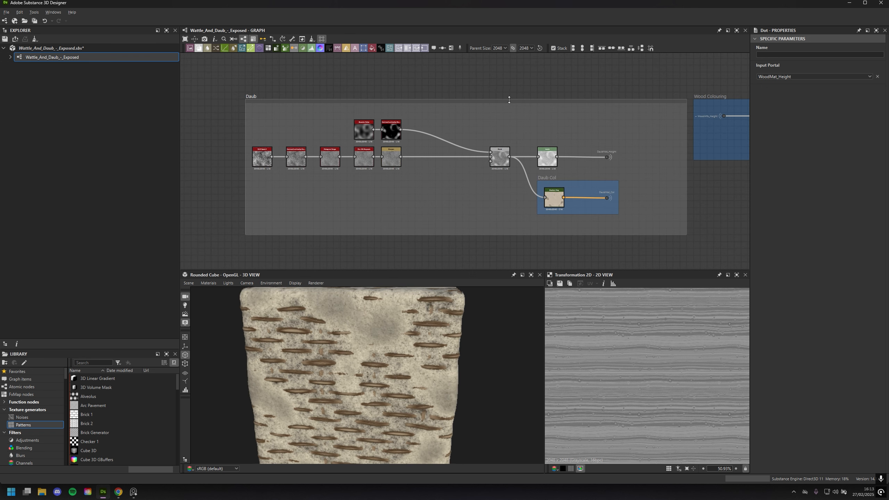
scroll(391, 161, "up", 2)
scroll(435, 171, "down", 4)
scroll(448, 171, "down", 2)
middle_click_drag(496, 108, 378, 250)
scroll(521, 192, "up", 1)
scroll(421, 198, "up", 1)
scroll(421, 198, "up", 2)
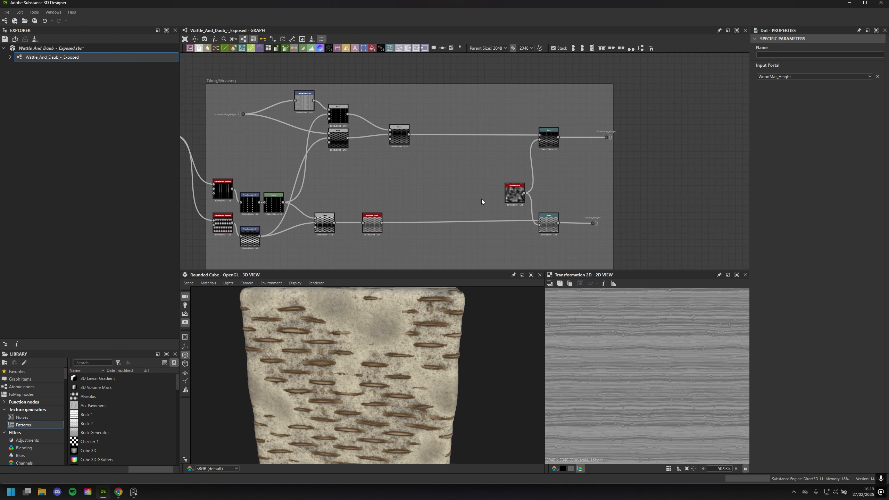
scroll(466, 103, "down", 2)
scroll(560, 113, "up", 1)
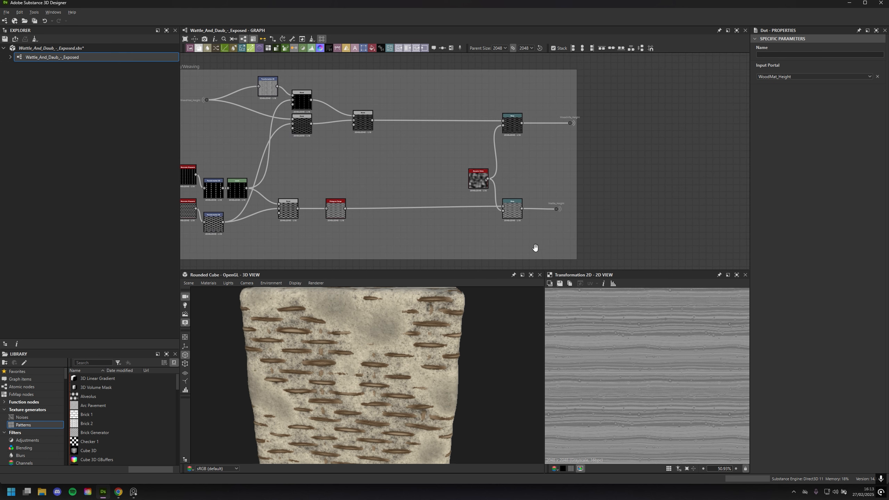
Select the grey and purple frames at the far end of the graph to inspect their portal connections
middle_click_drag(532, 246, 357, 207)
scroll(374, 213, "down", 2)
scroll(399, 193, "down", 2)
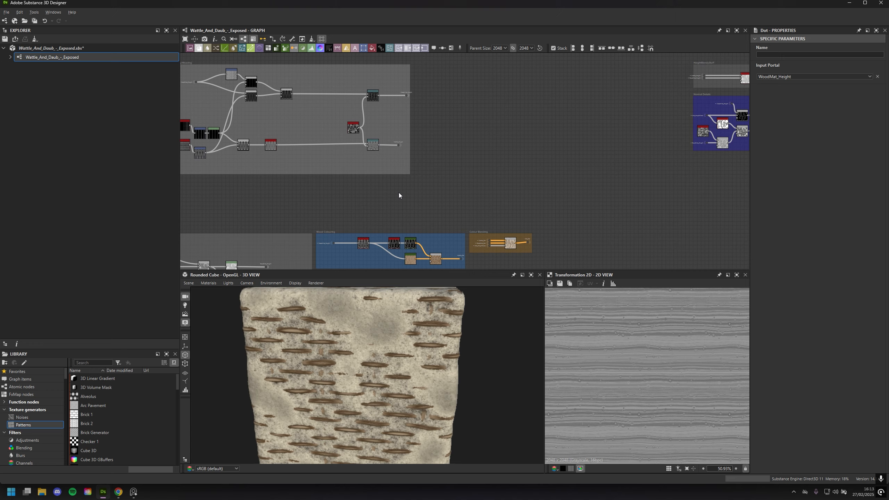
middle_click_drag(410, 194, 369, 178)
middle_click_drag(423, 162, 386, 190)
middle_click_drag(529, 117, 453, 134)
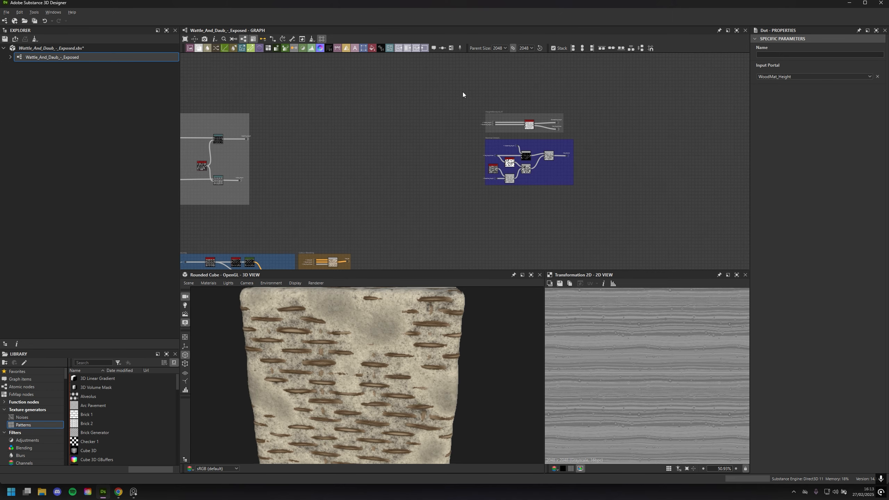
left_click_drag(463, 92, 634, 235)
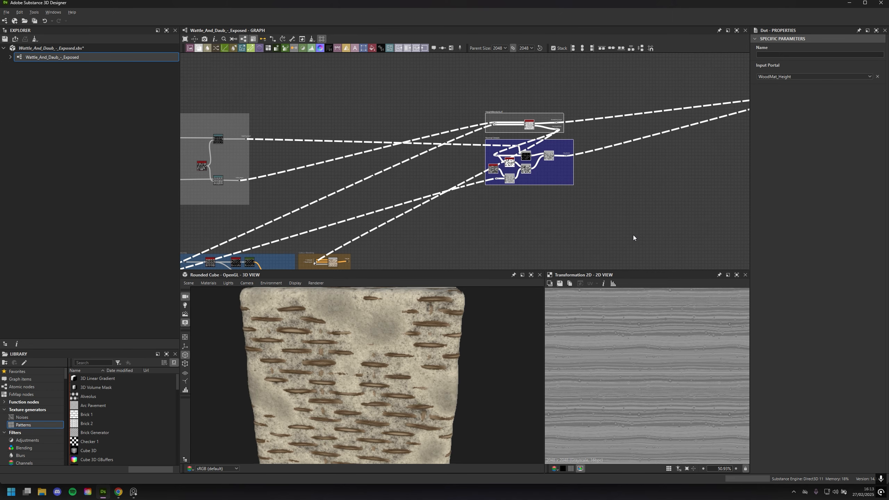
left_click(572, 211)
Shift the Sharpen node and the Contrast/Luminosity Grayscale node above it slightly toward the Blend in the Daub frame
middle_click_drag(431, 177, 647, 82)
middle_click_drag(446, 176, 639, 136)
scroll(445, 180, "up", 6)
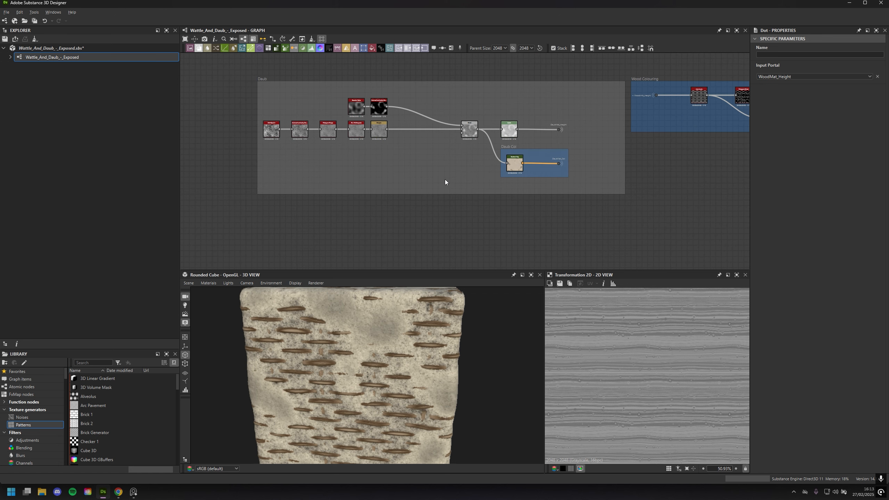
middle_click_drag(448, 151, 541, 224)
scroll(525, 218, "up", 1)
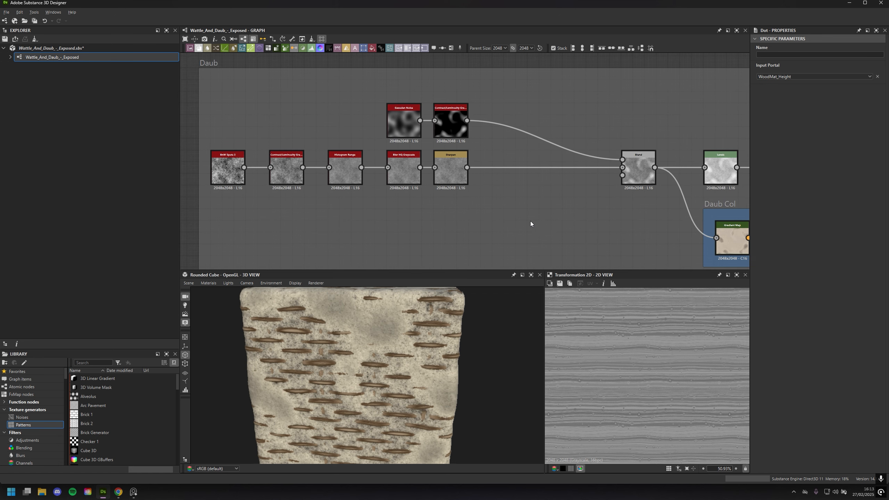
scroll(321, 202, "up", 1)
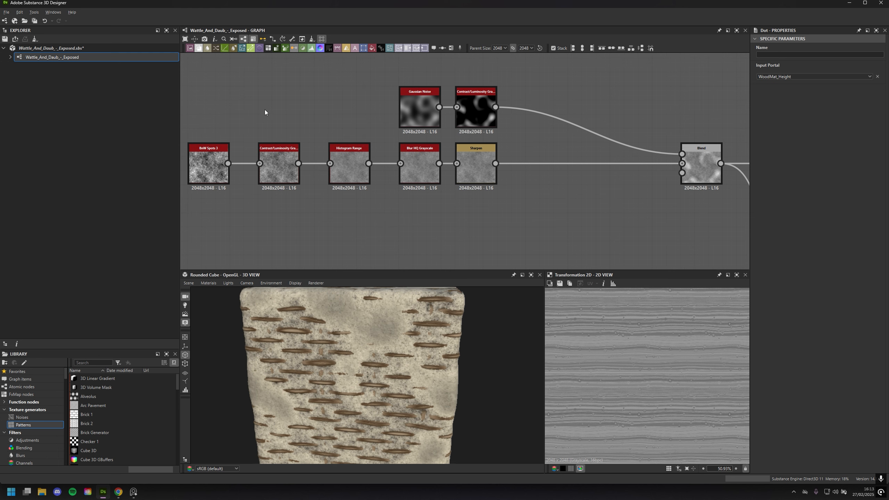
left_click_drag(471, 170, 493, 169)
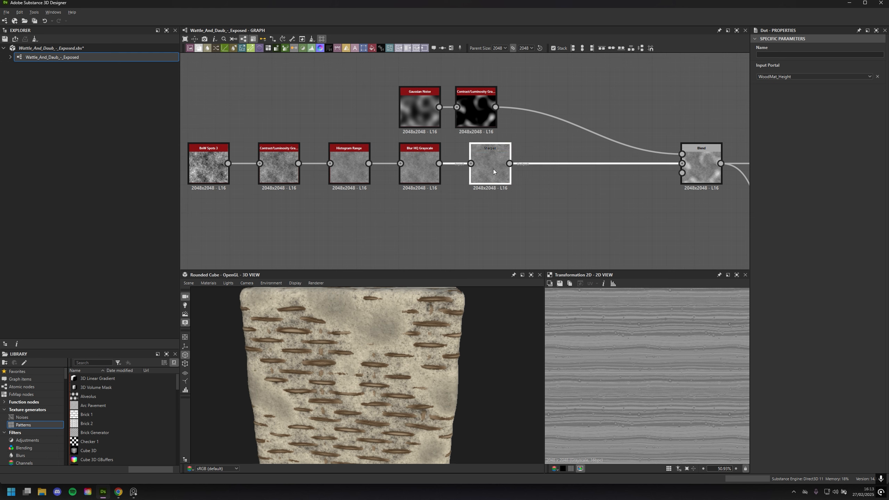
left_click_drag(482, 117, 494, 119)
left_click(536, 139)
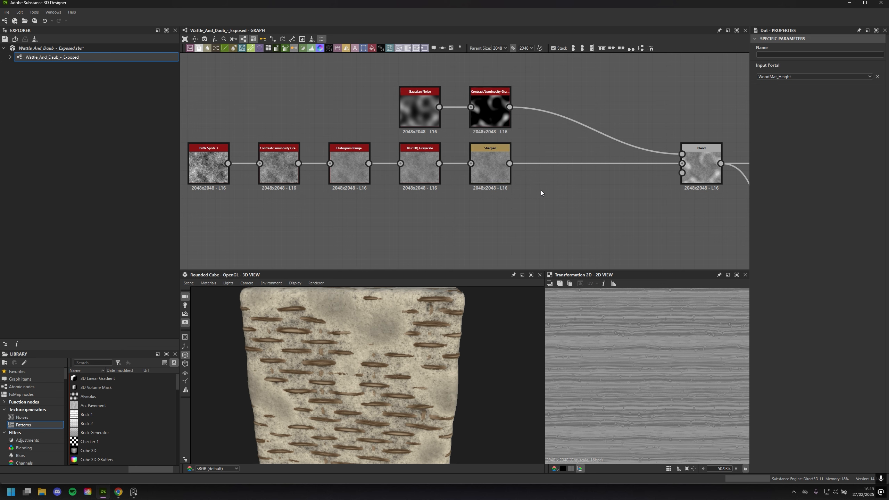
Compare the Daub chain's Histogram Range output with its BnW Spots 3 source up close
middle_click_drag(542, 208, 576, 191)
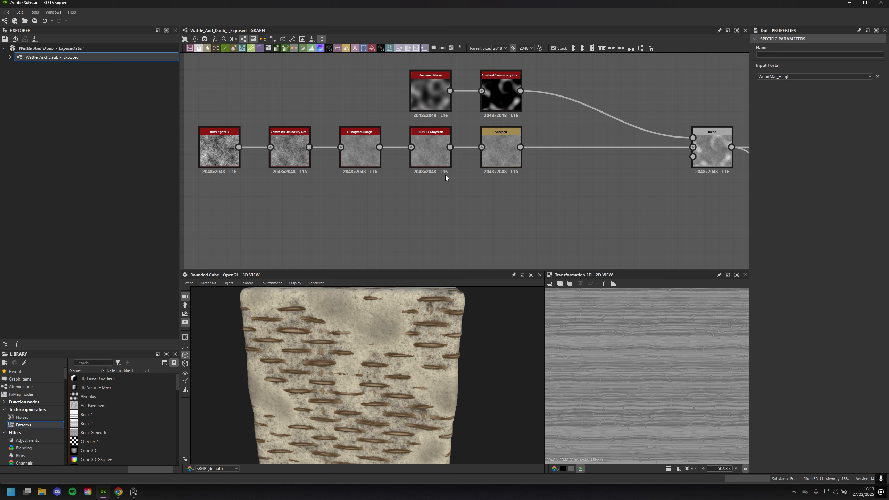
left_click(360, 150)
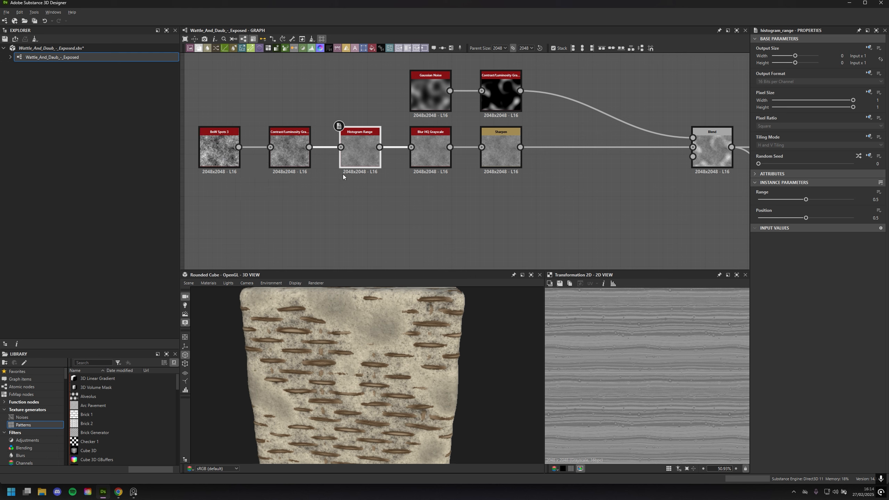
double_click(358, 160)
scroll(637, 349, "up", 10)
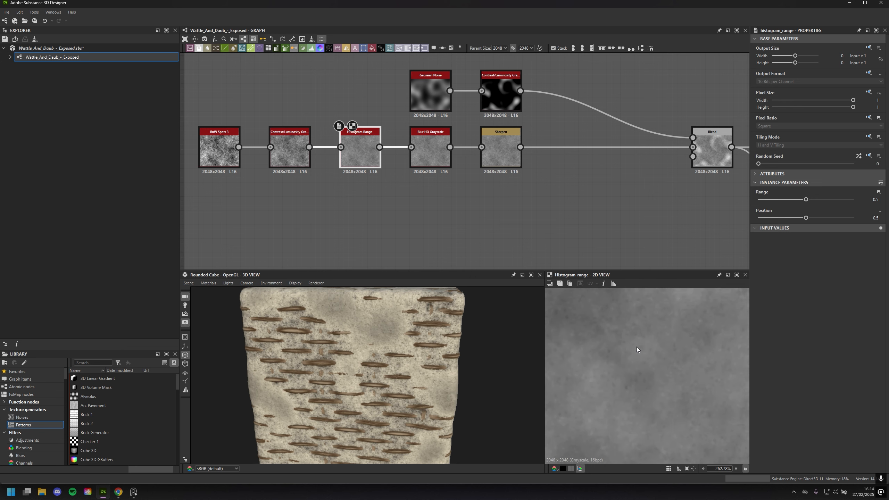
double_click(220, 152)
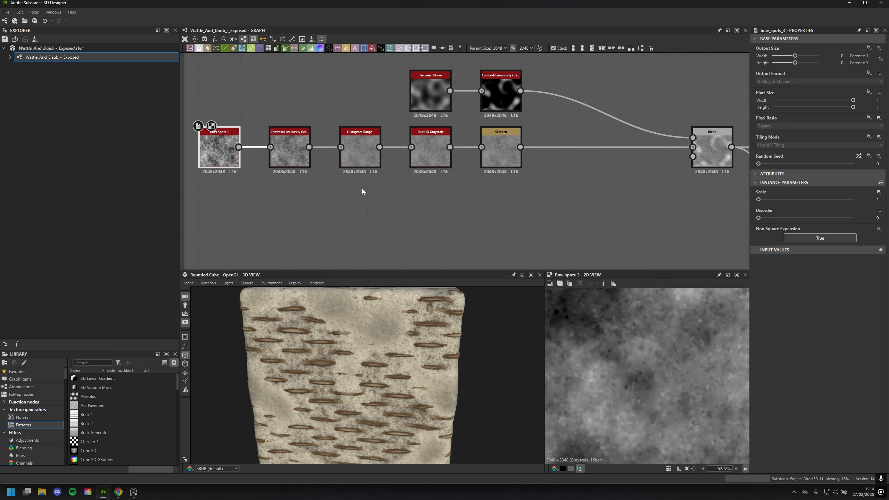
double_click(361, 154)
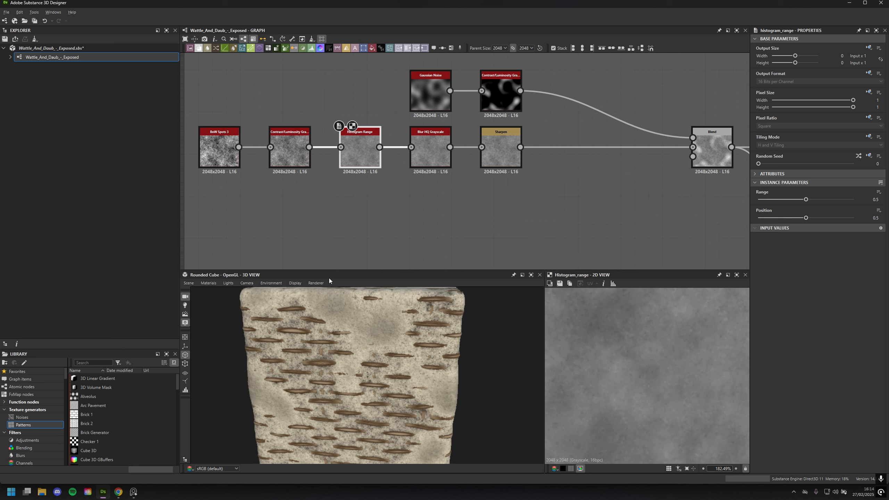
double_click(221, 154)
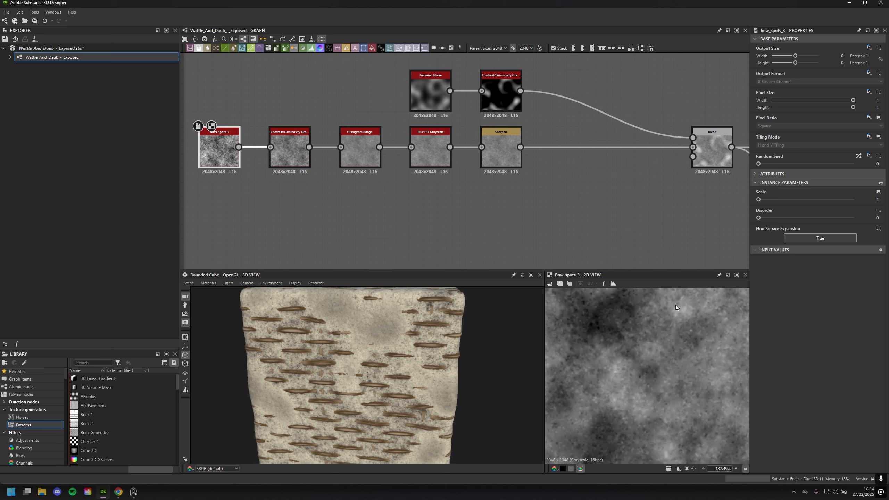
double_click(358, 132)
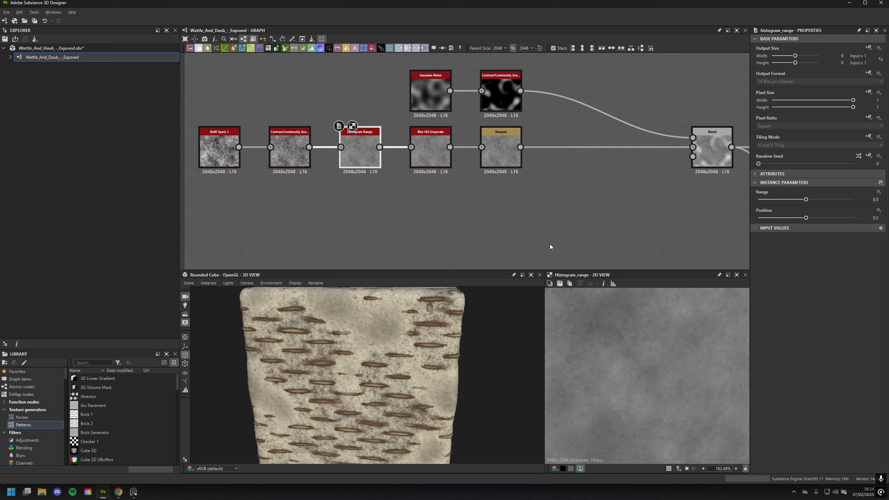
Preview the Histogram Range node in the Tiling/Weaving frame and go back to the Daub node chain
scroll(586, 225, "down", 7)
middle_click_drag(562, 130, 456, 162)
scroll(593, 143, "up", 1)
middle_click_drag(592, 143, 512, 194)
double_click(499, 159)
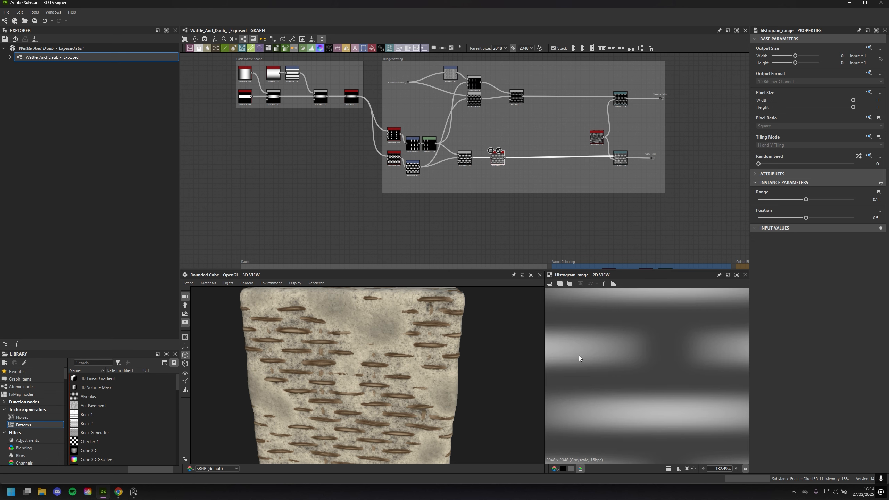
middle_click_drag(495, 226, 588, 117)
scroll(369, 209, "up", 4)
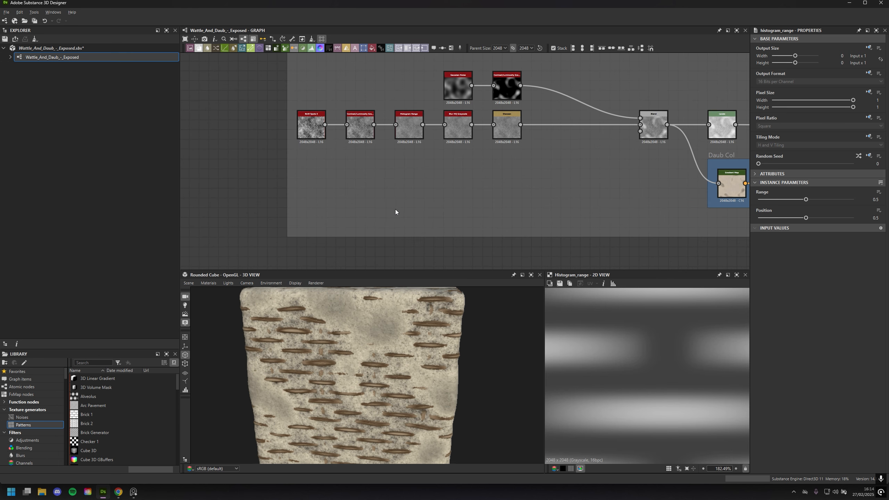
scroll(490, 195, "up", 1)
middle_click_drag(425, 175, 389, 186)
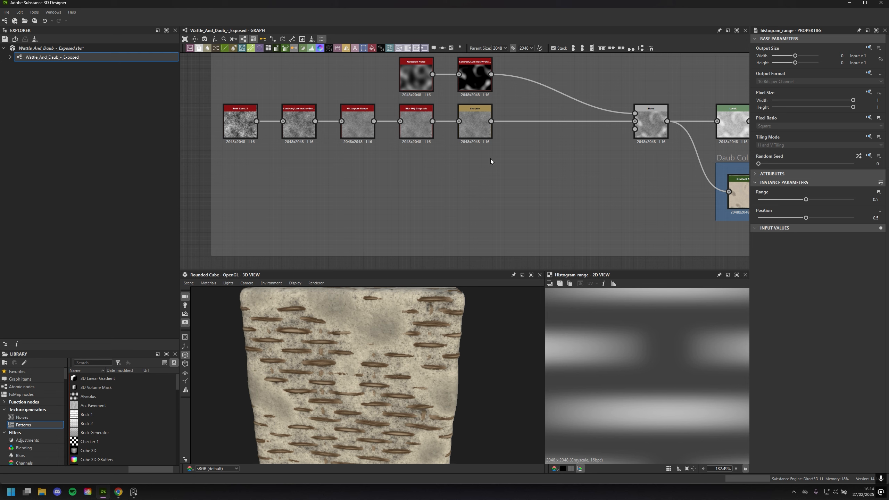
Inspect the daub surface on the rounded cube and select the Gaussian Noise and Contrast/Luminosity nodes feeding the Daub Blend
left_click_drag(371, 396, 472, 360)
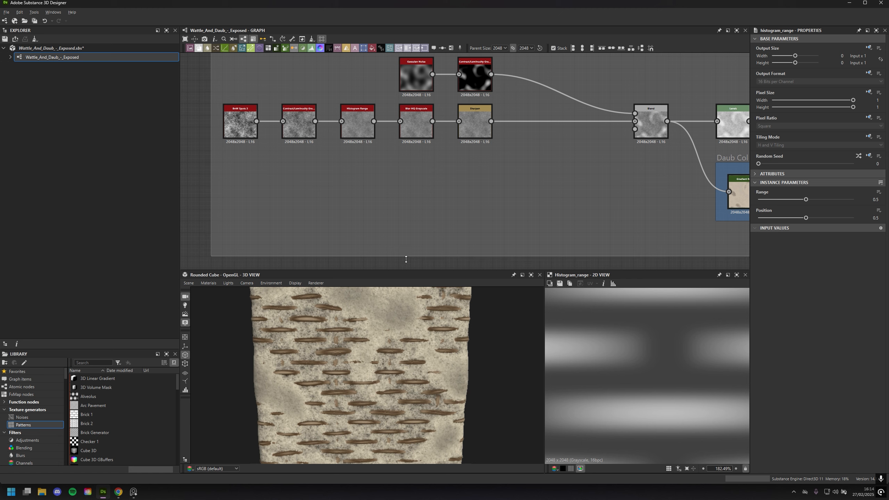
scroll(437, 229, "up", 2)
middle_click_drag(497, 172, 442, 250)
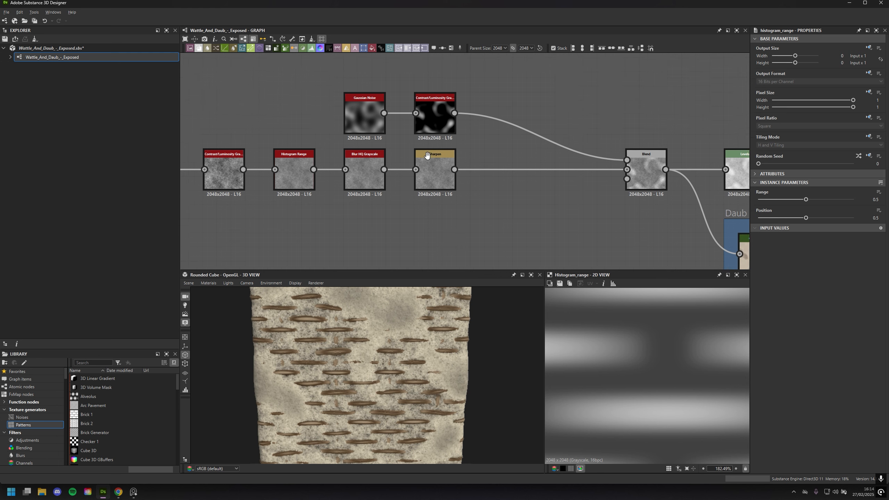
middle_click_drag(427, 157, 410, 220)
left_click_drag(294, 135, 564, 183)
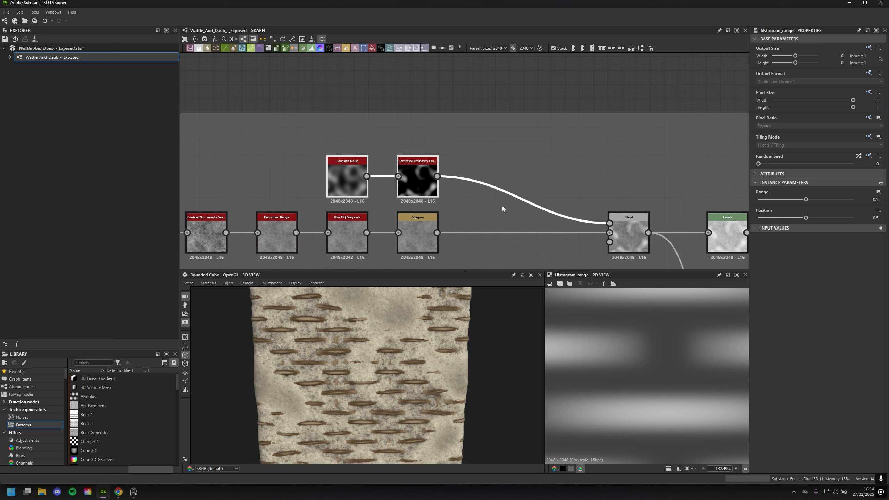
middle_click_drag(426, 206, 452, 180)
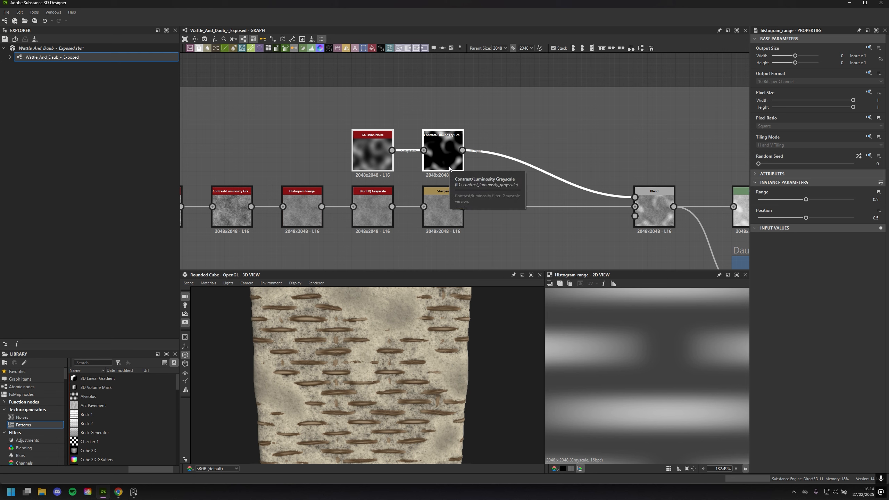
Preview the Daub chain's Blur HQ Grayscale node and the Contrast/Luminosity Grayscale node fed by Gaussian Noise
middle_click_drag(589, 135, 558, 133)
left_click(411, 153)
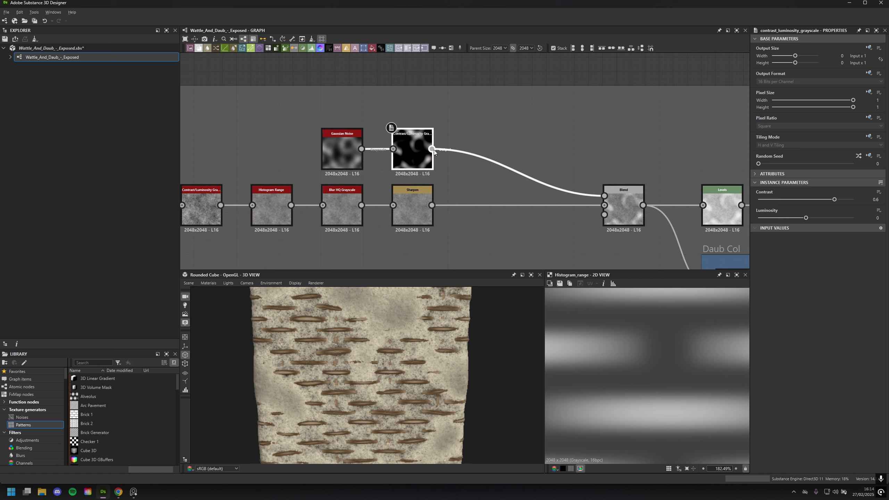
double_click(341, 215)
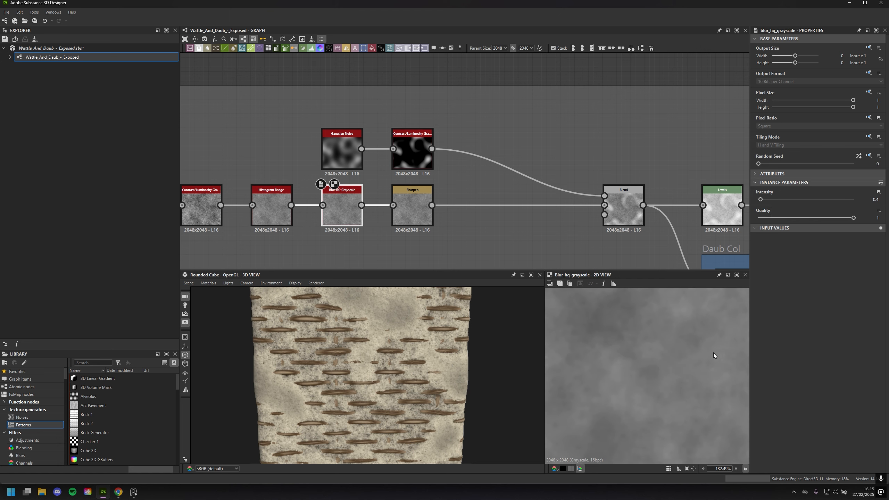
double_click(404, 163)
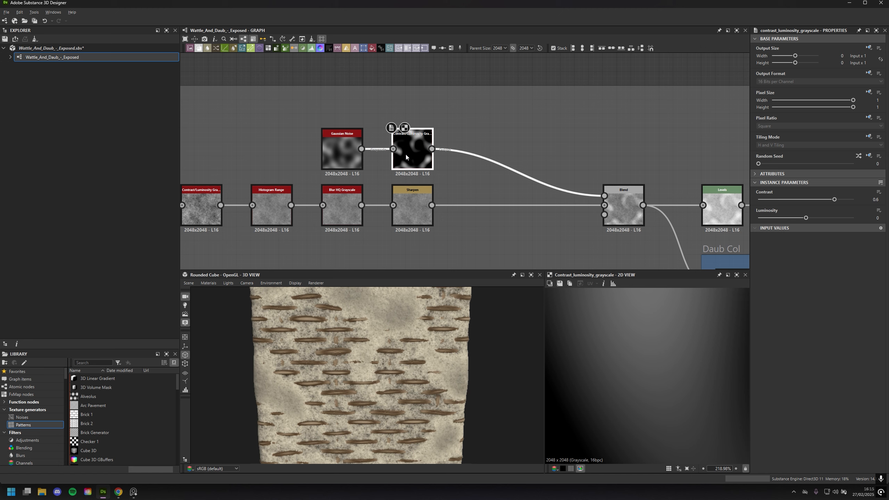
View the Contrast/Luminosity Grayscale map in full and compare it with the daub surface on the rounded cube
scroll(689, 352, "down", 5)
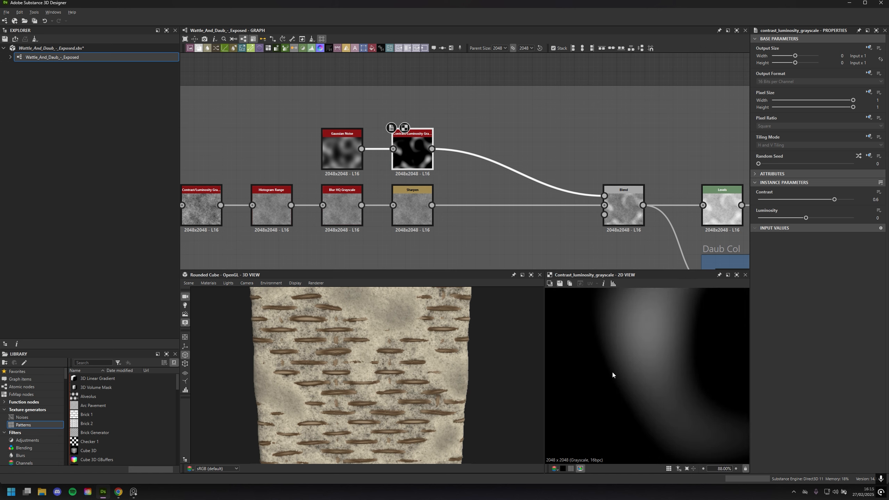
scroll(612, 371, "down", 8)
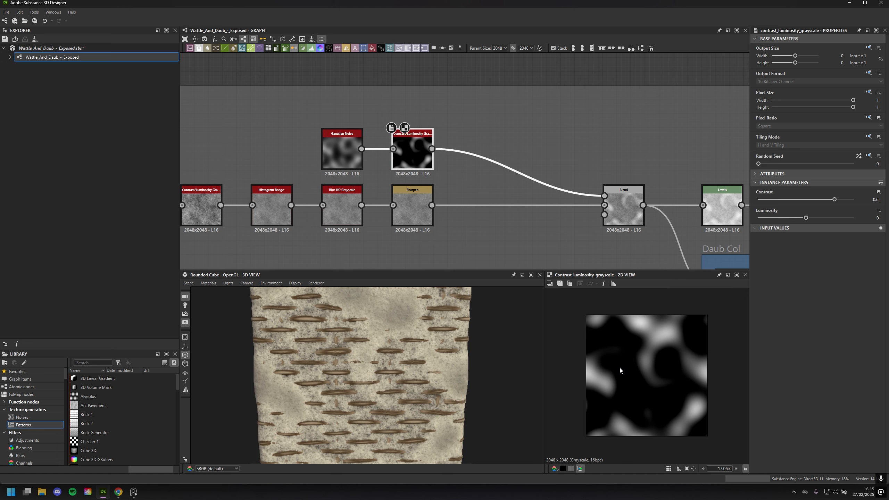
left_click_drag(412, 391, 346, 305)
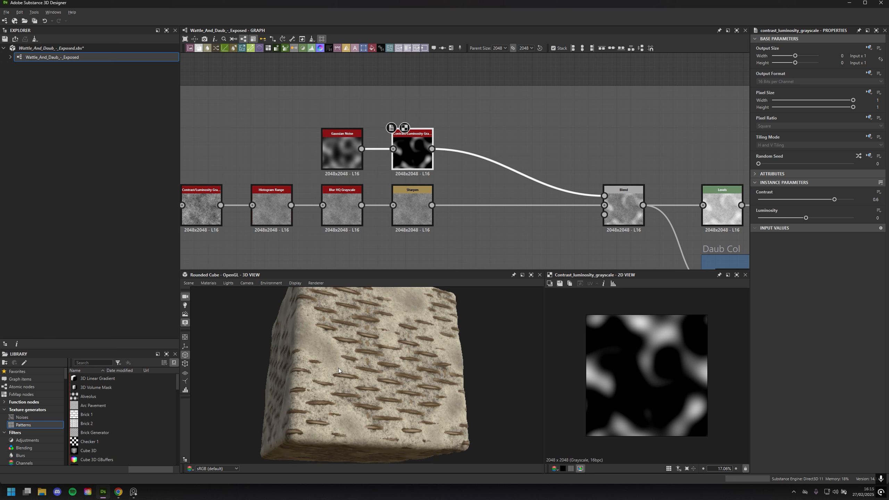
left_click_drag(339, 369, 387, 320)
left_click_drag(490, 343, 476, 377)
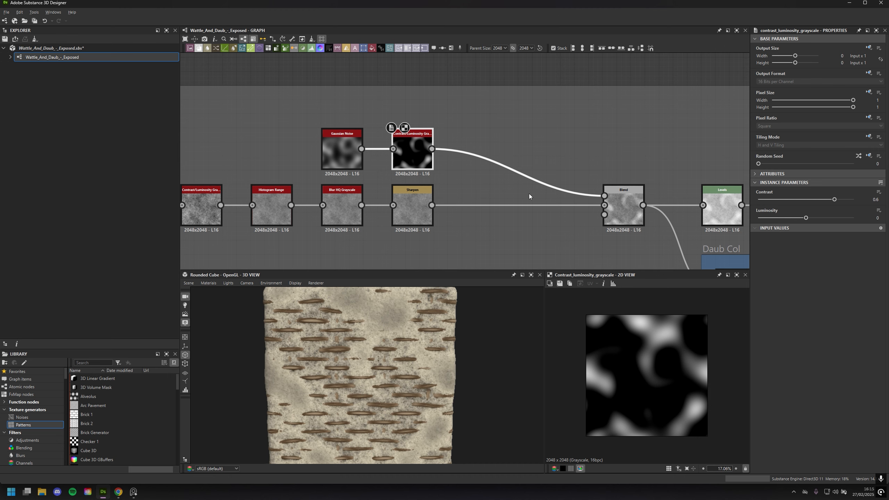
Preview the Daub chain's Blend node and the Levels node that feeds DaubMat_Height
middle_click_drag(498, 180, 425, 161)
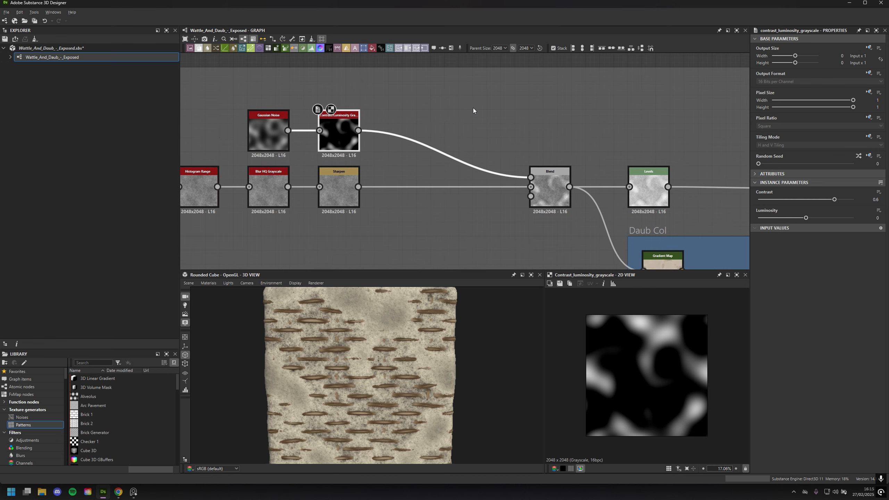
left_click(476, 109)
middle_click_drag(533, 153, 494, 147)
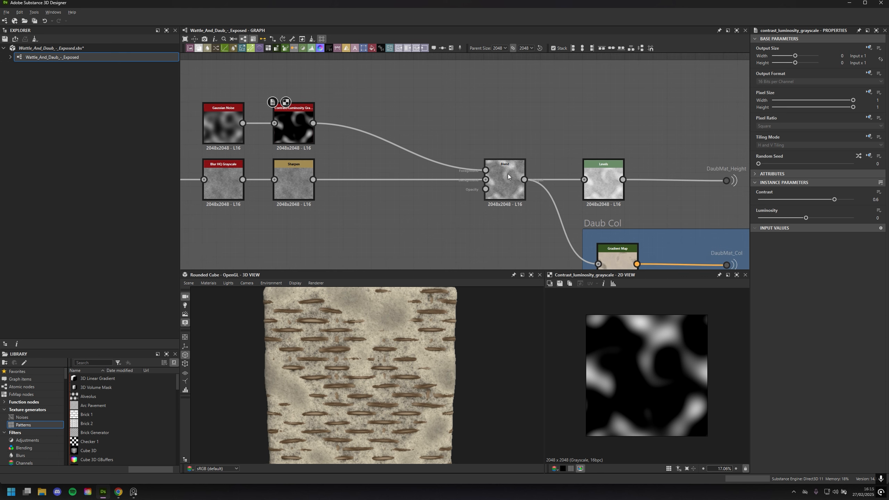
left_click(510, 186)
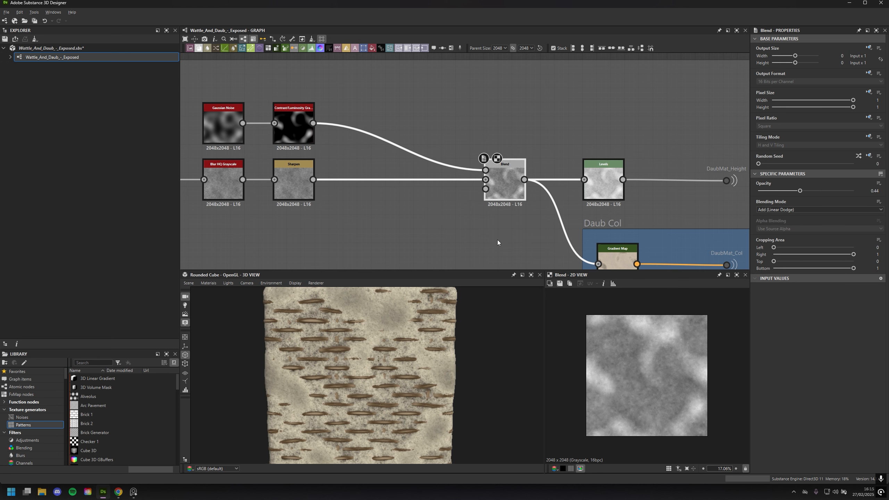
left_click(591, 188)
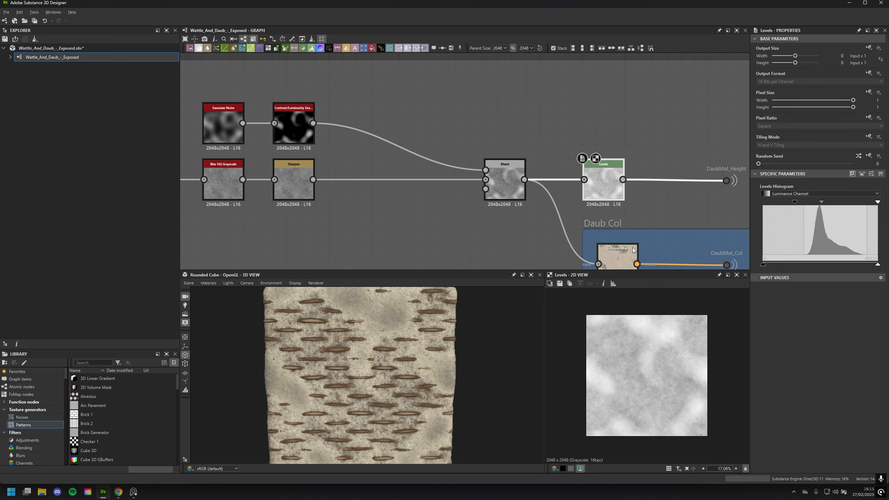
middle_click_drag(604, 141, 507, 112)
middle_click_drag(591, 201, 501, 174)
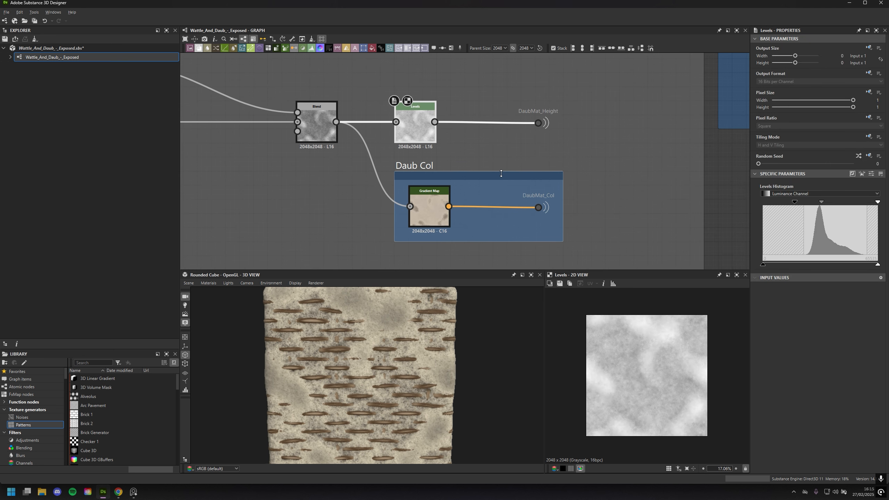
Compare the Daub chain's Blend output with the Gradient Map it feeds in the Daub Col frame
double_click(317, 122)
left_click(433, 212)
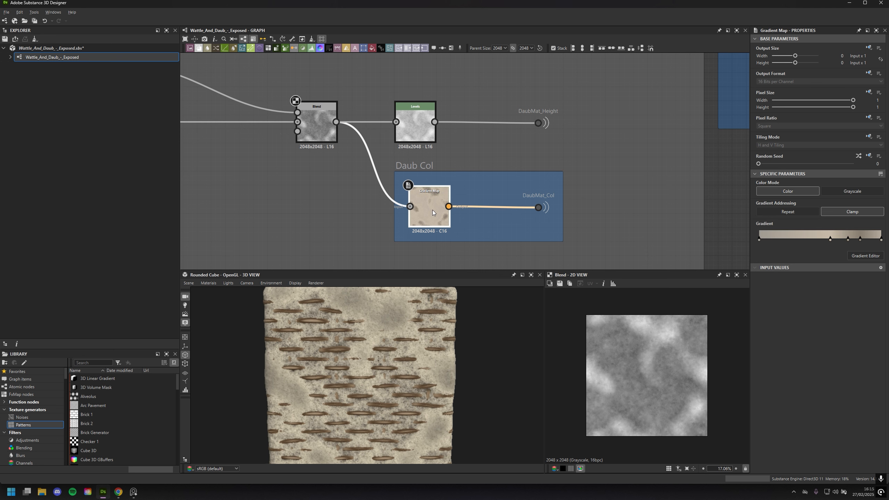
double_click(433, 212)
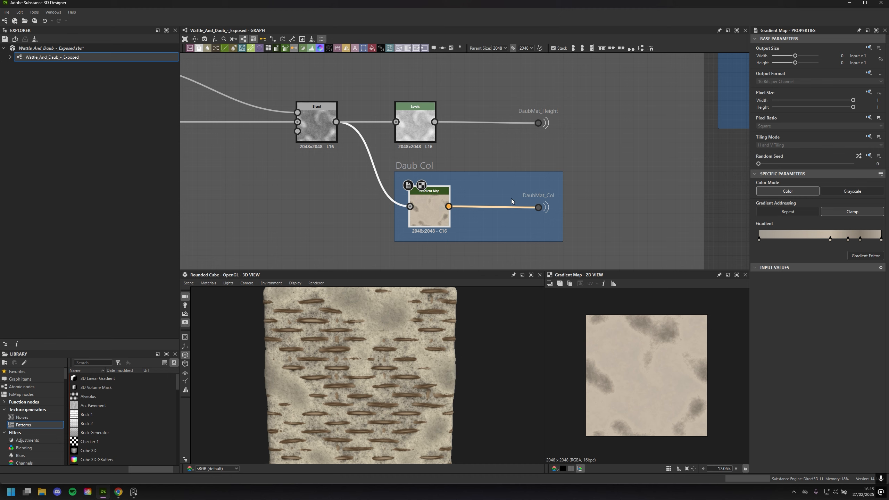
Select the DaubMat_Col portal and the DaubMat_Height portal to check where the Daub outputs are sent
left_click(539, 208)
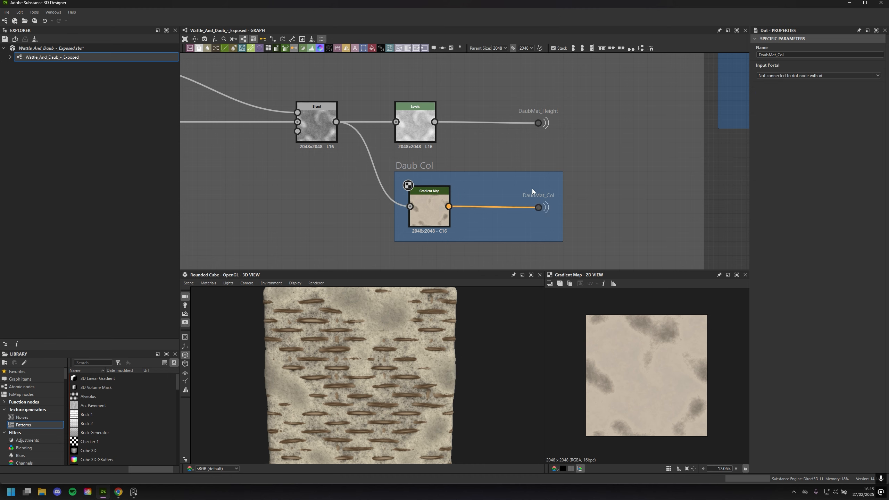
middle_click_drag(609, 145, 603, 199)
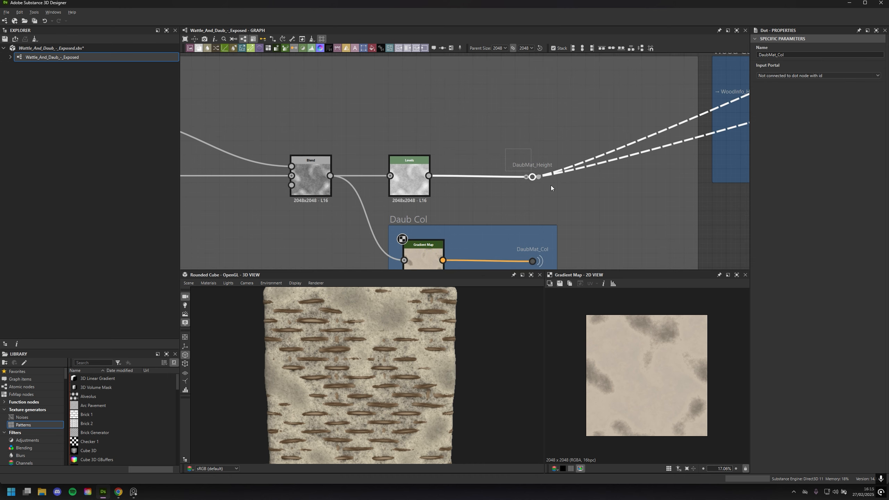
left_click(541, 177)
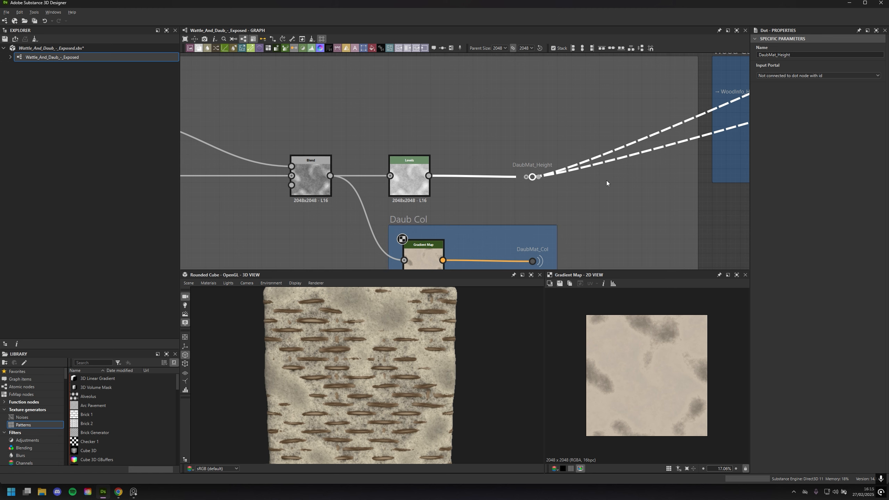
Go to the Wood Colouring frame and examine its node chain from the WoodInfo_Height portal to the Blend
scroll(595, 165, "down", 3)
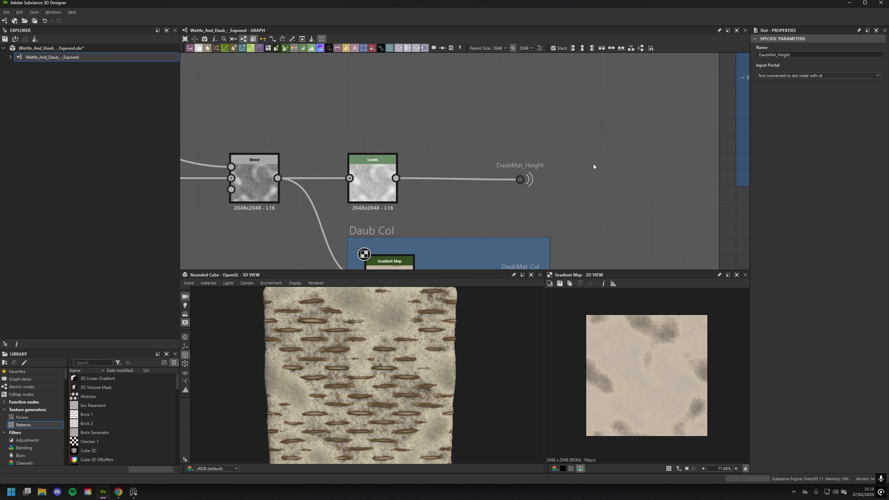
middle_click_drag(571, 129, 304, 189)
scroll(383, 142, "down", 2)
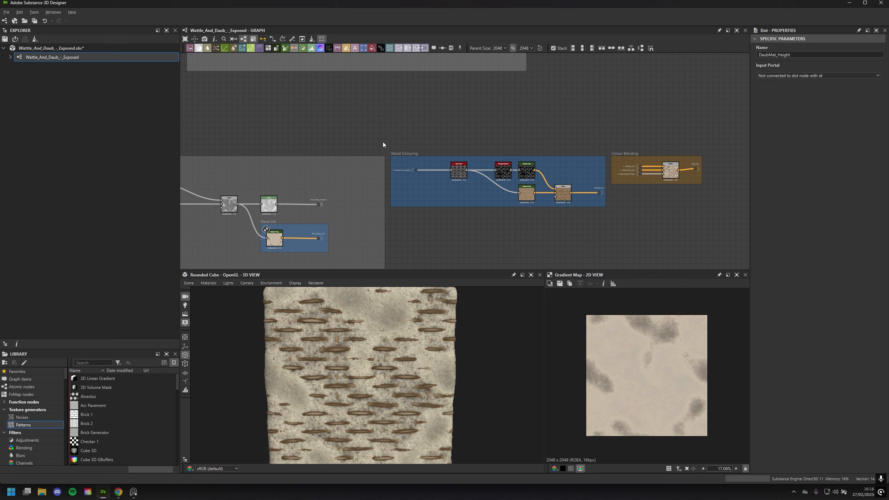
scroll(523, 162, "up", 5)
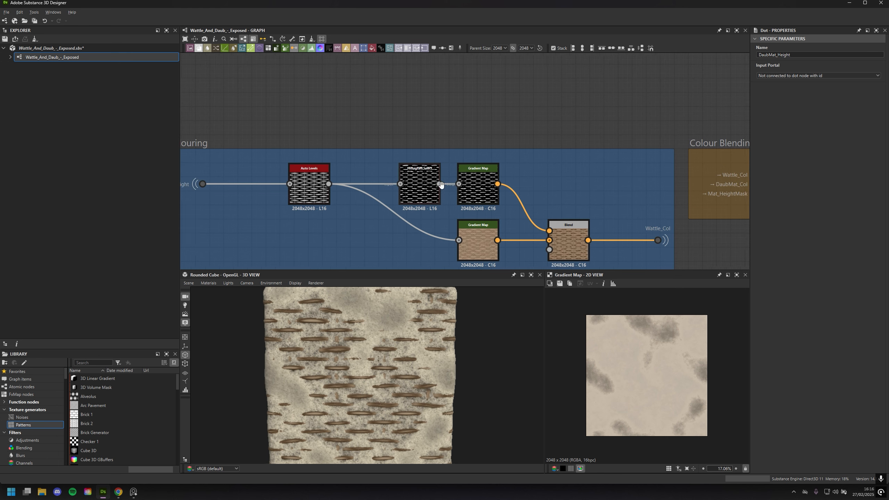
middle_click_drag(572, 178, 537, 153)
scroll(427, 193, "up", 2)
scroll(363, 231, "down", 2)
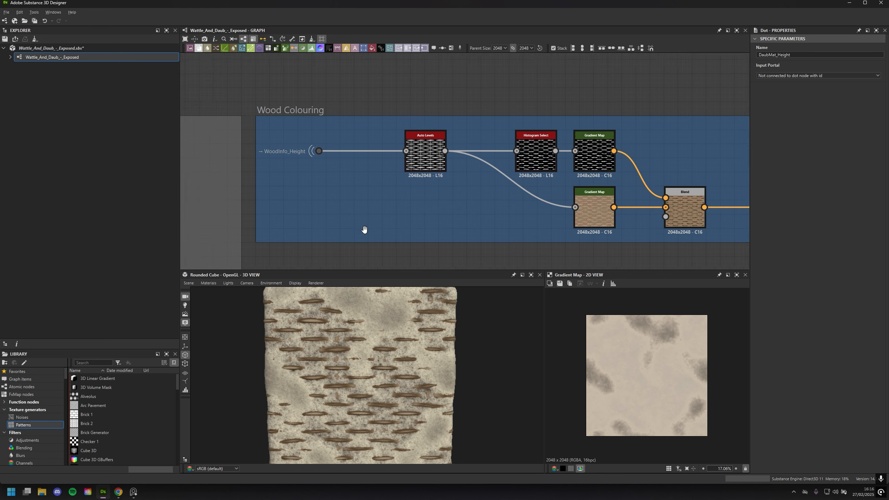
middle_click_drag(363, 231, 328, 247)
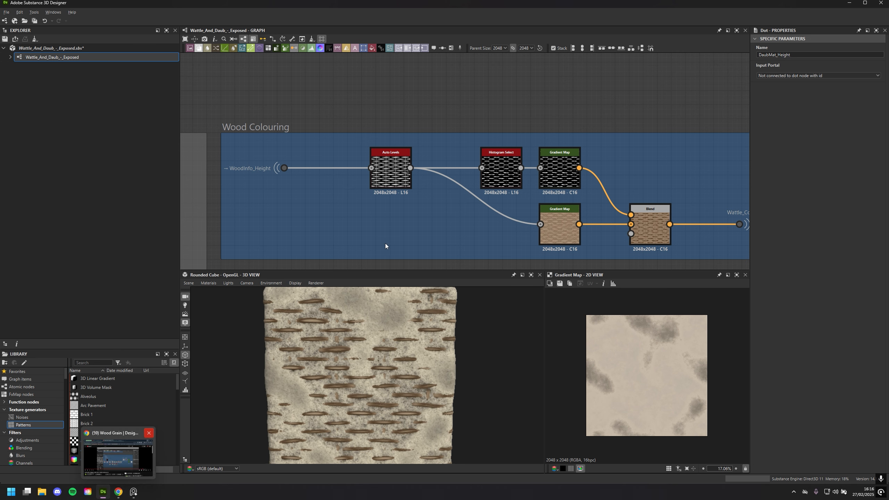
Preview the Auto Levels node fed by WoodInfo_Height and inspect its weave pattern up close
scroll(390, 242, "up", 2)
middle_click_drag(407, 198, 451, 209)
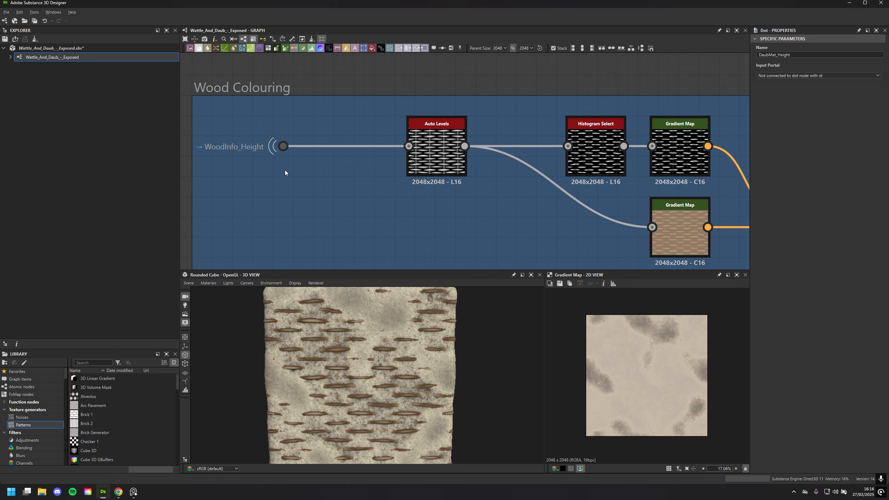
left_click(437, 155)
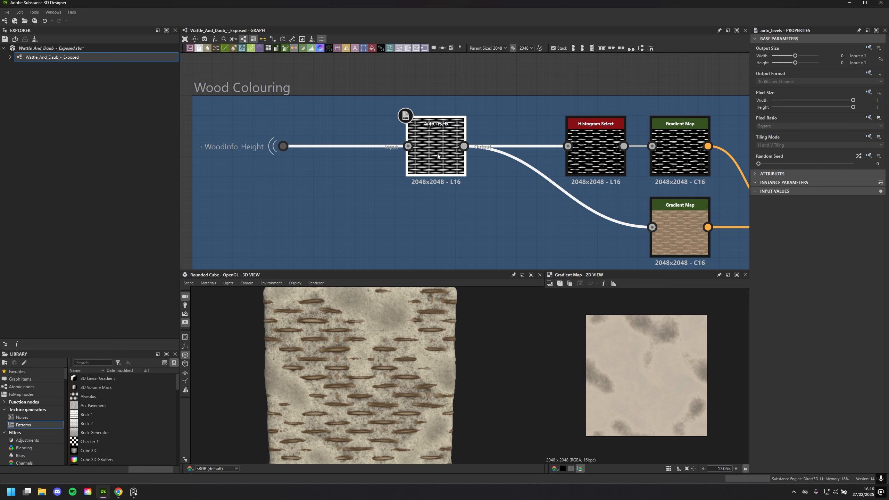
double_click(438, 156)
scroll(638, 389, "up", 5)
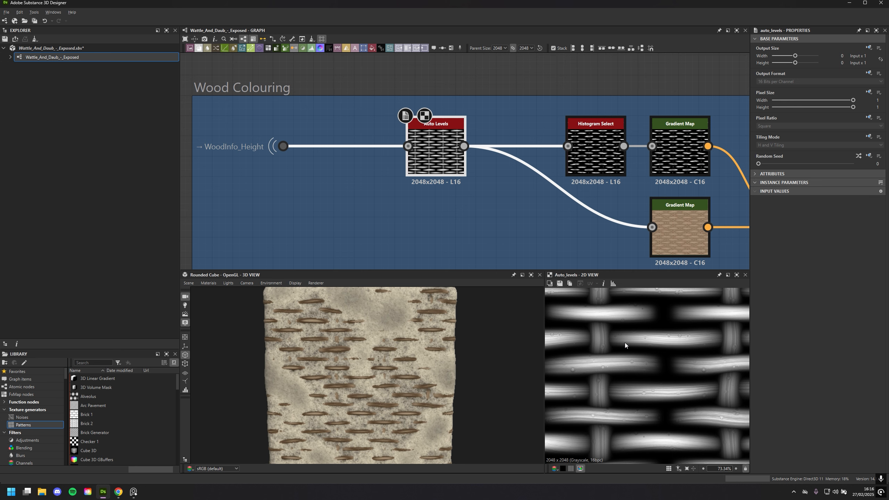
Preview the Wood Colouring frame's Histogram Select node, try a slight shift of its Position value and undo it
left_click(524, 208)
middle_click_drag(524, 209, 469, 200)
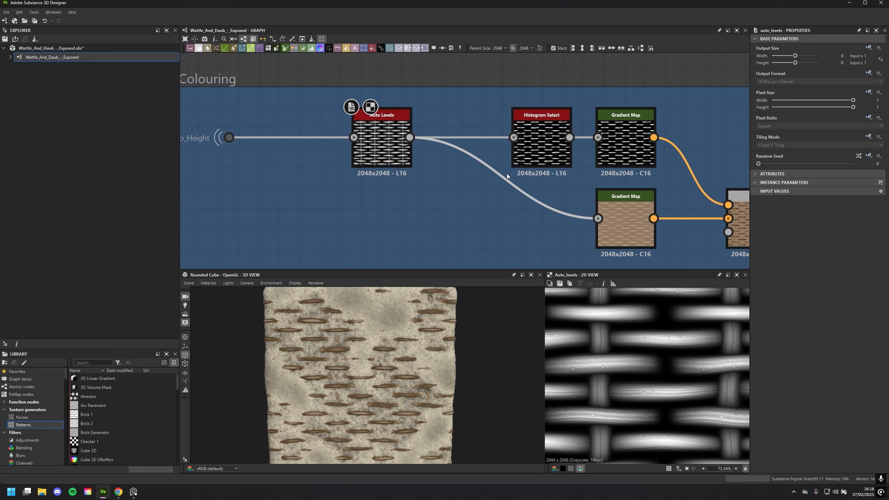
left_click(531, 157)
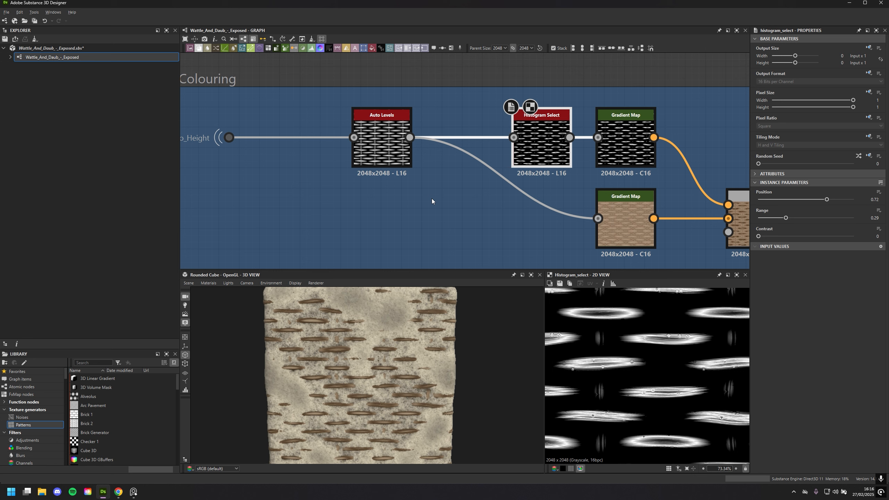
mouse_move(827, 199)
left_mouse_down()
mouse_move(784, 200)
mouse_move(828, 200)
left_mouse_up()
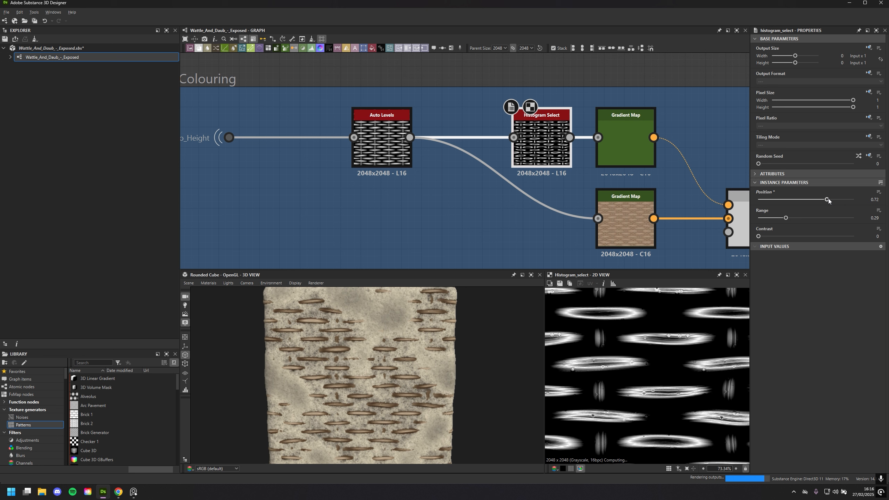
key("ctrl+z")
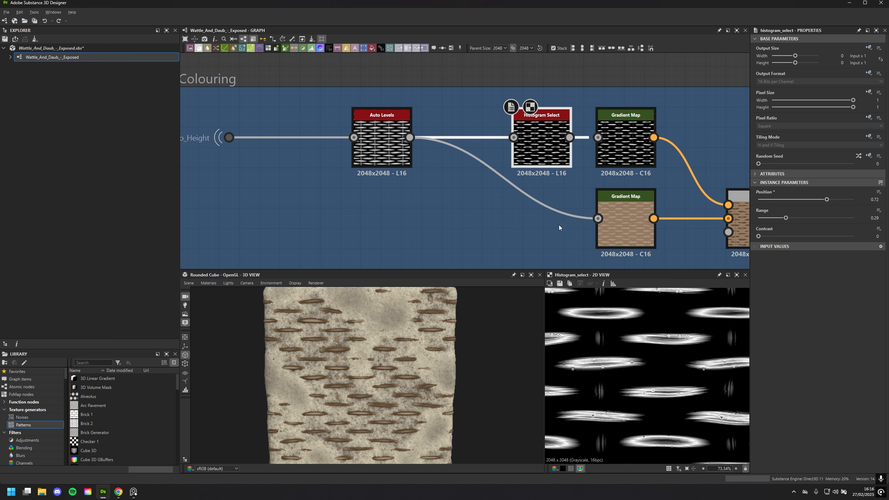
Inspect the wooden sticks on the rounded cube up close, and view the Wood Colouring and Colour Blending frames together
scroll(515, 203, "down", 3)
scroll(437, 216, "up", 3)
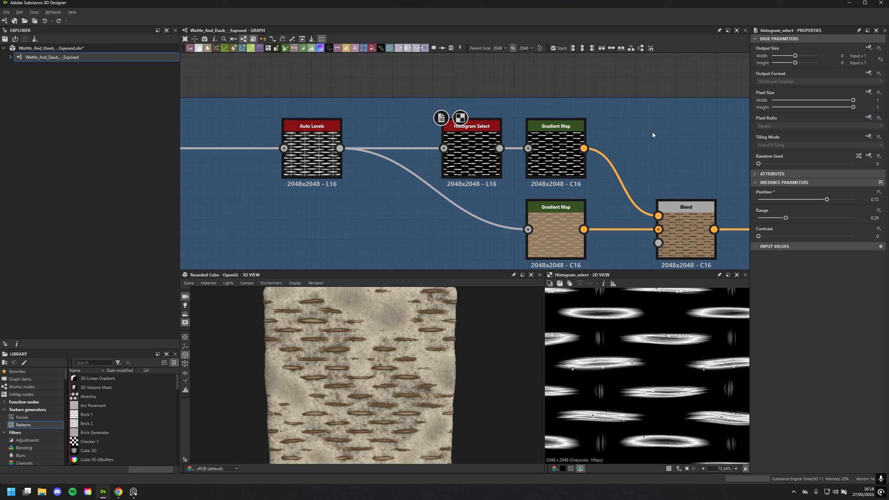
scroll(408, 407, "up", 5)
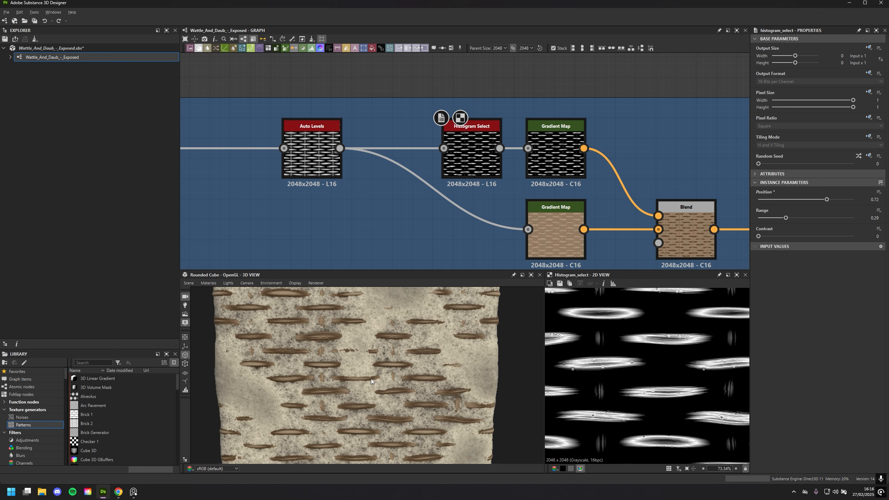
left_click_drag(321, 363, 345, 356)
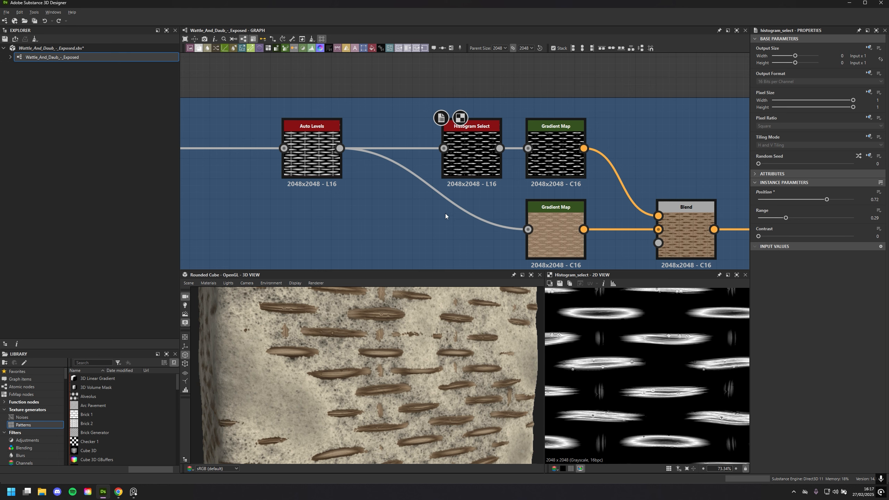
scroll(477, 168, "down", 8)
scroll(478, 170, "up", 5)
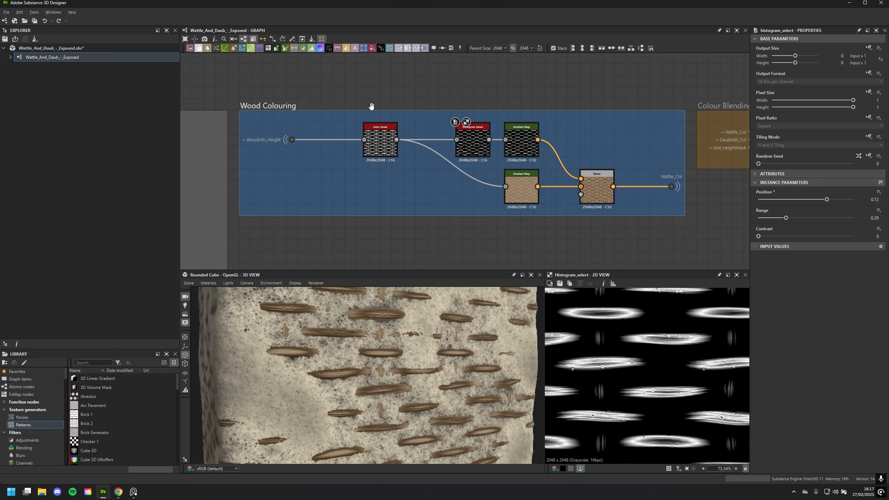
scroll(426, 152, "down", 5)
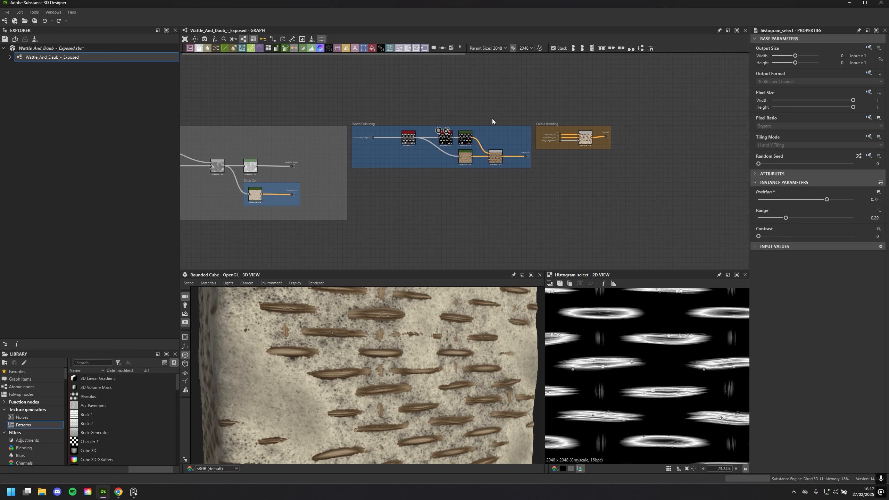
scroll(491, 119, "up", 4)
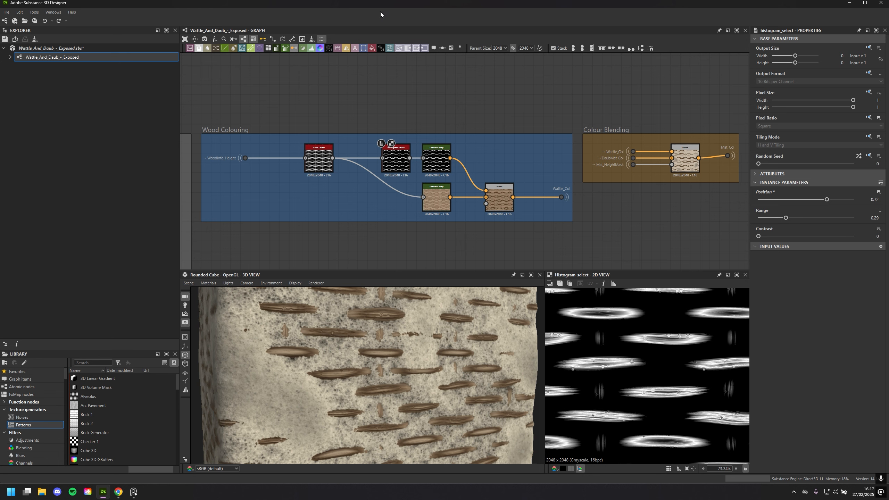
Preview the brown Gradient Map fed directly by Auto Levels in the Wood Colouring frame
scroll(465, 181, "up", 2)
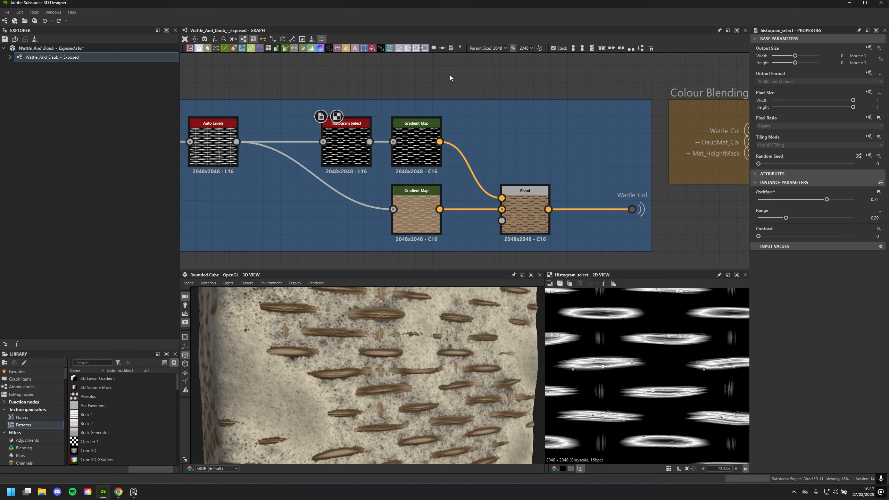
scroll(480, 137, "up", 4)
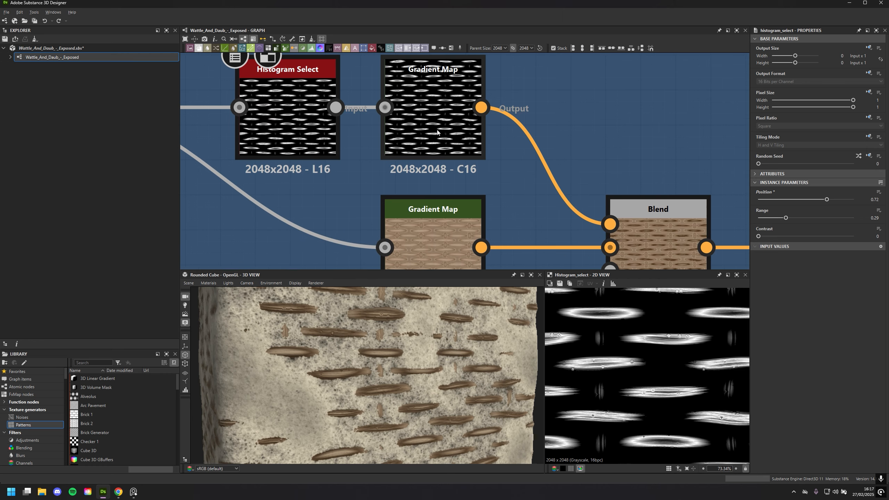
scroll(497, 150, "down", 3)
scroll(489, 213, "up", 3)
left_click(467, 179)
scroll(492, 183, "down", 3)
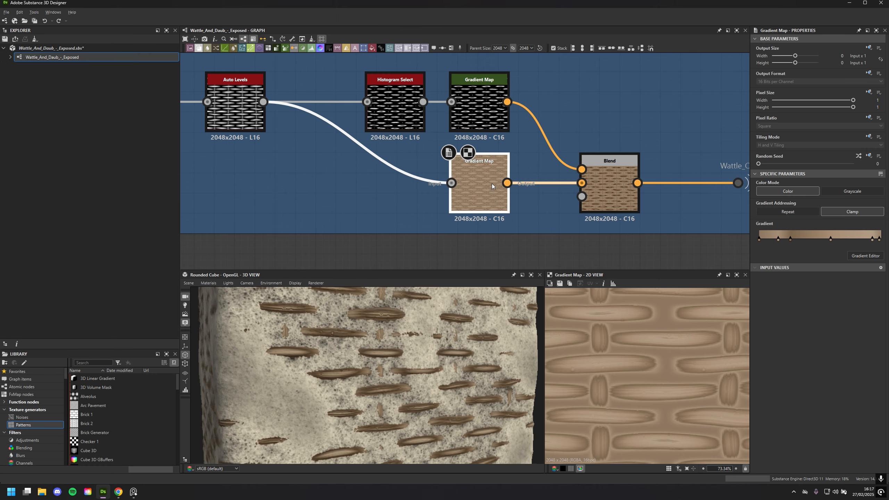
Preview the Blend node that combines the two Gradient Maps in the Wood Colouring frame
middle_click_drag(491, 183, 515, 222)
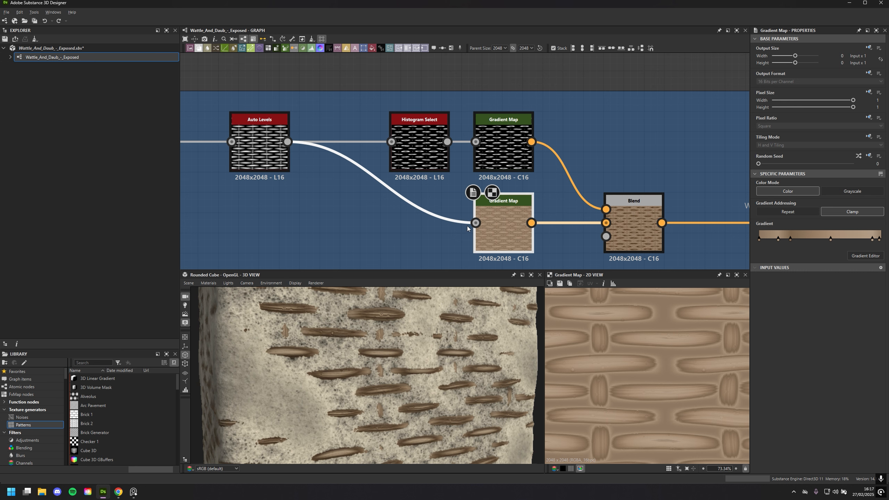
middle_click_drag(591, 256, 475, 227)
left_click(518, 203)
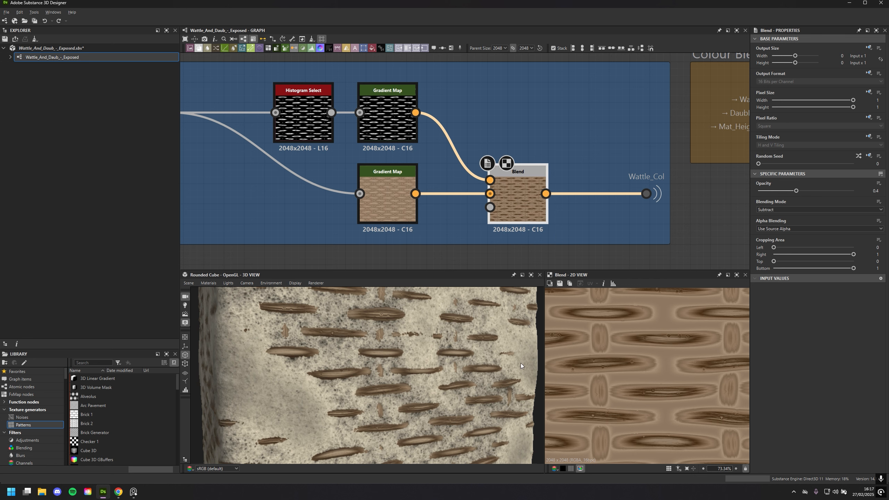
Inspect the wood colouring of the sticks on the rounded cube up close and from further away
scroll(321, 391, "up", 5)
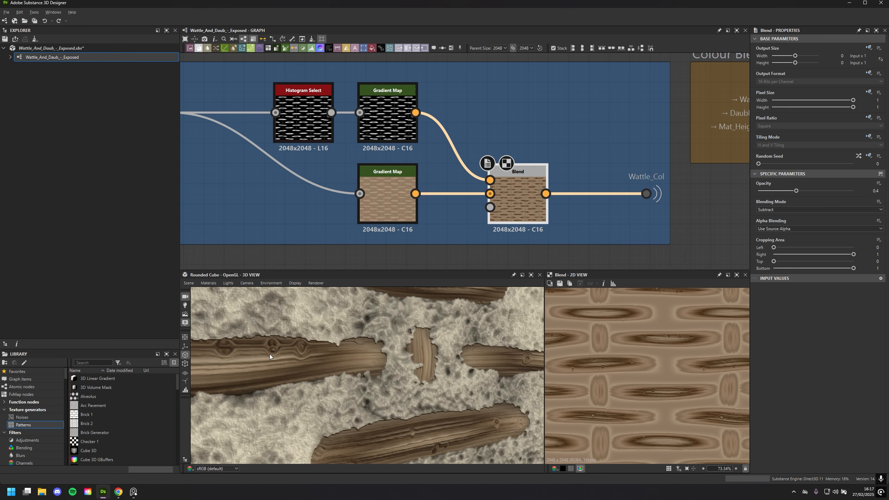
left_click_drag(466, 385, 402, 355)
scroll(391, 371, "down", 5)
scroll(389, 372, "down", 5)
scroll(380, 375, "up", 5)
scroll(380, 375, "down", 4)
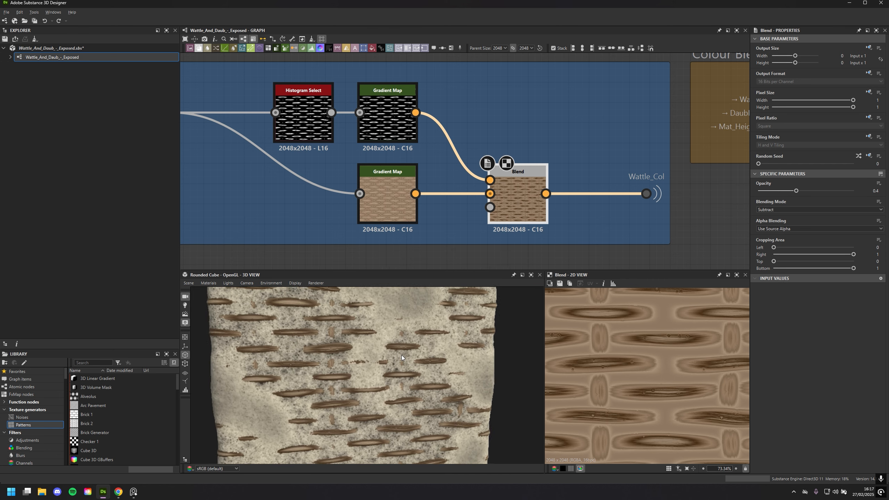
scroll(621, 143, "down", 2)
Examine the Colour Blending frame and trace where its Wattle_Col and DaubMat_Col portals come from
middle_click_drag(681, 172, 625, 209)
left_click_drag(539, 162, 589, 212)
middle_click_drag(640, 221, 440, 258)
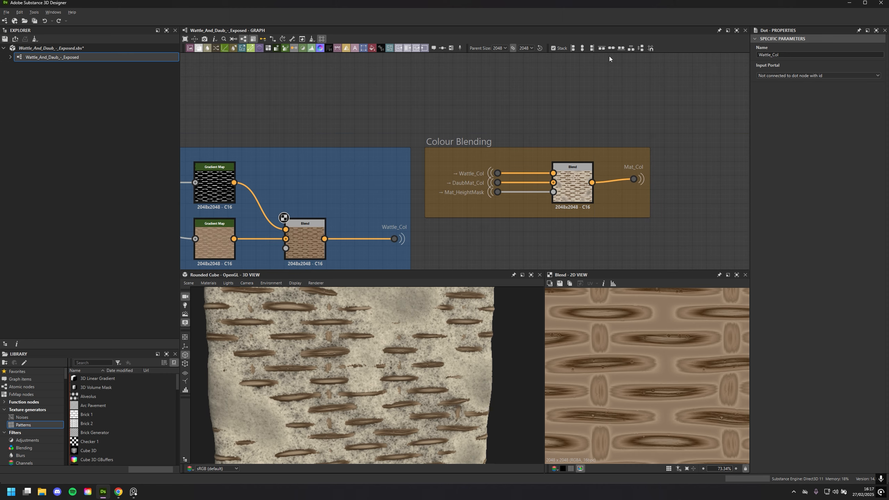
left_click(609, 193)
left_click(567, 107)
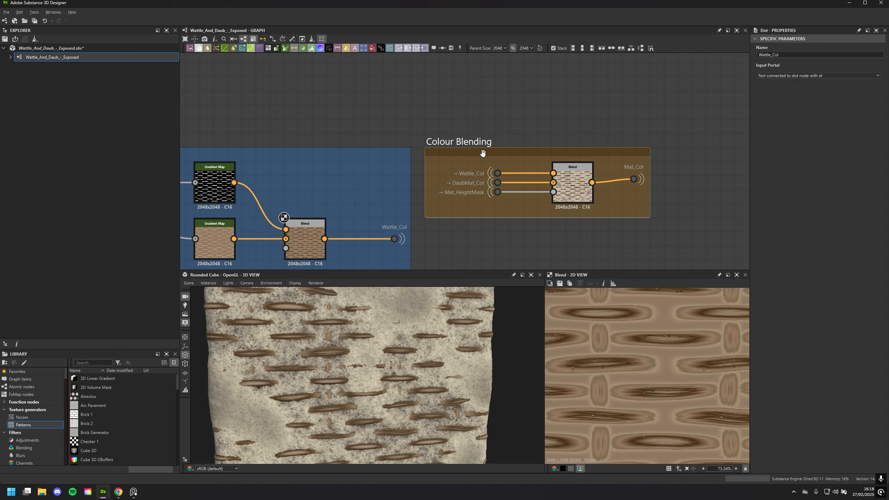
left_click_drag(483, 162, 501, 178)
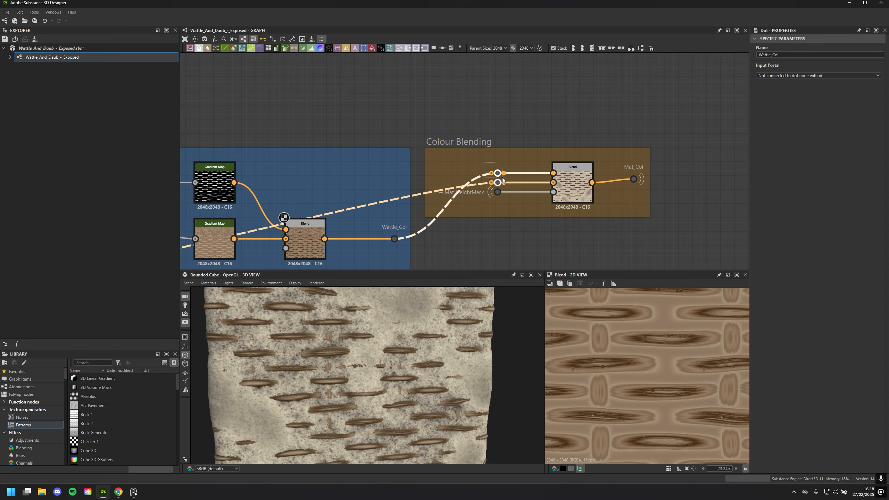
left_click(546, 115)
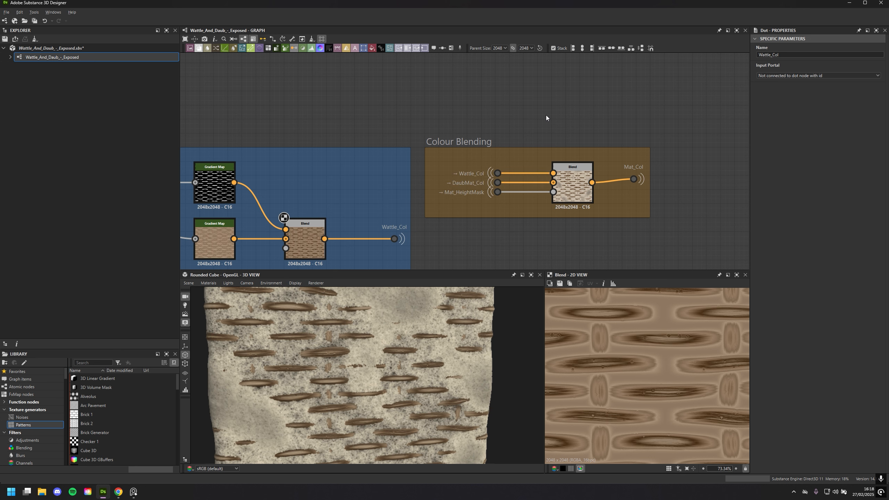
Show the parameters of the Blend node in the Colour Blending frame
scroll(439, 61, "down", 3)
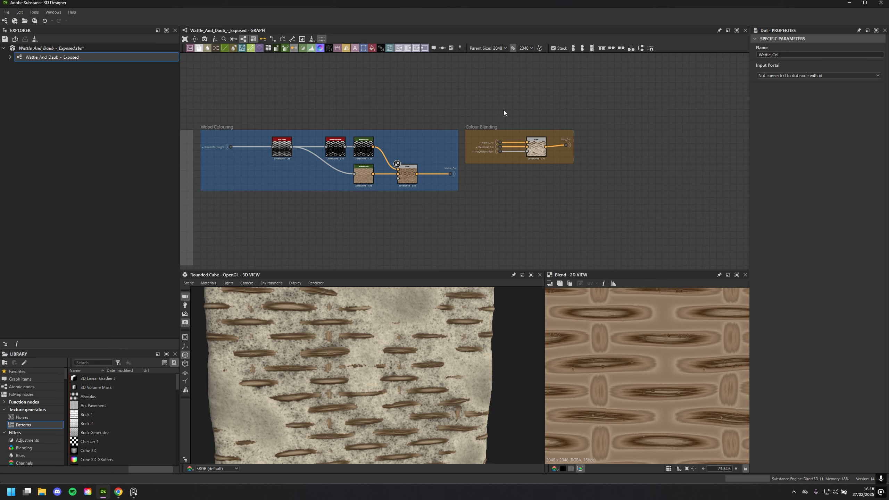
scroll(504, 110, "up", 2)
left_click(546, 147)
scroll(642, 186, "down", 3)
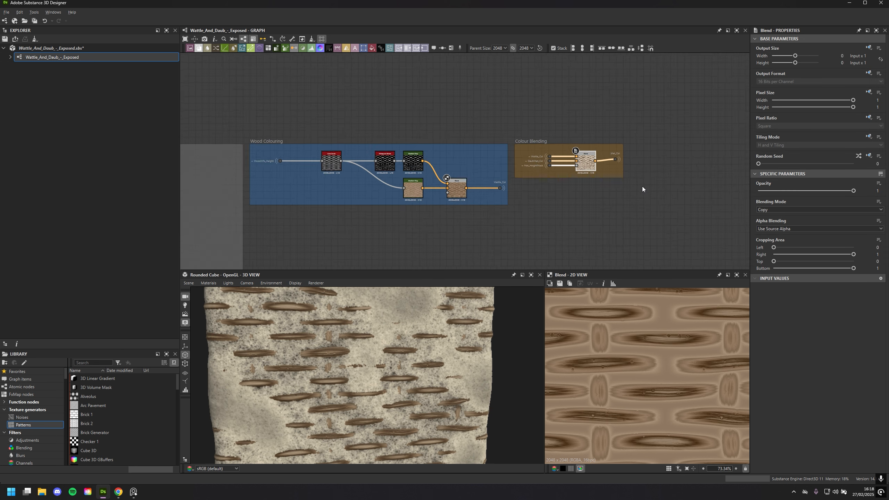
Locate the HeightBlendyStuff frame above Normal Details in the graph and select it
middle_click_drag(635, 211, 614, 139)
scroll(614, 139, "up", 1)
scroll(620, 118, "down", 2)
scroll(631, 118, "down", 2)
middle_click_drag(660, 105, 567, 238)
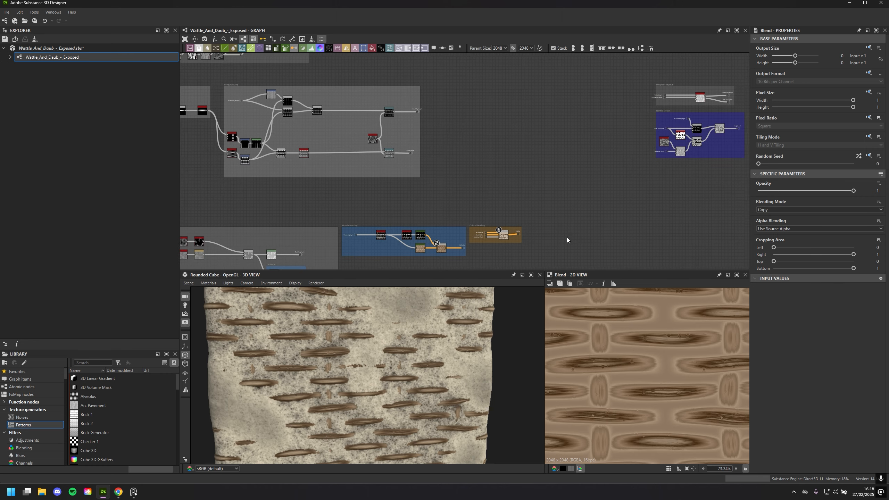
middle_click_drag(581, 156, 467, 191)
scroll(470, 192, "up", 3)
middle_click_drag(550, 170, 360, 188)
scroll(360, 188, "up", 2)
middle_click_drag(348, 125, 298, 199)
scroll(347, 189, "up", 1)
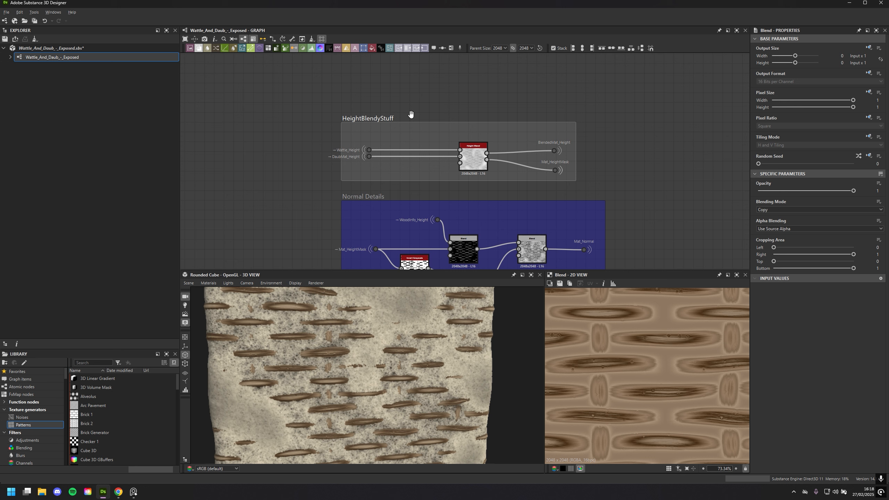
left_click(412, 115)
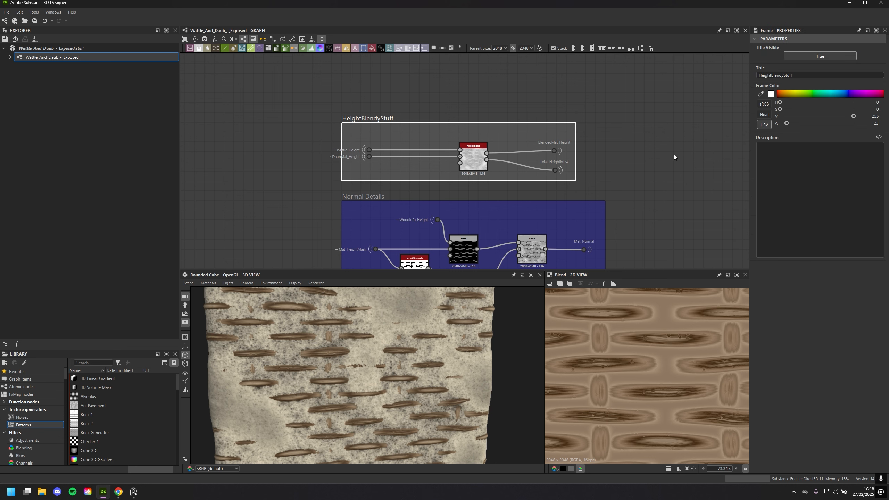
Select the Height Blend node inside the HeightBlendyStuff frame
middle_click_drag(565, 194, 567, 184)
scroll(566, 186, "up", 3)
middle_click_drag(456, 173, 513, 201)
left_click(463, 143)
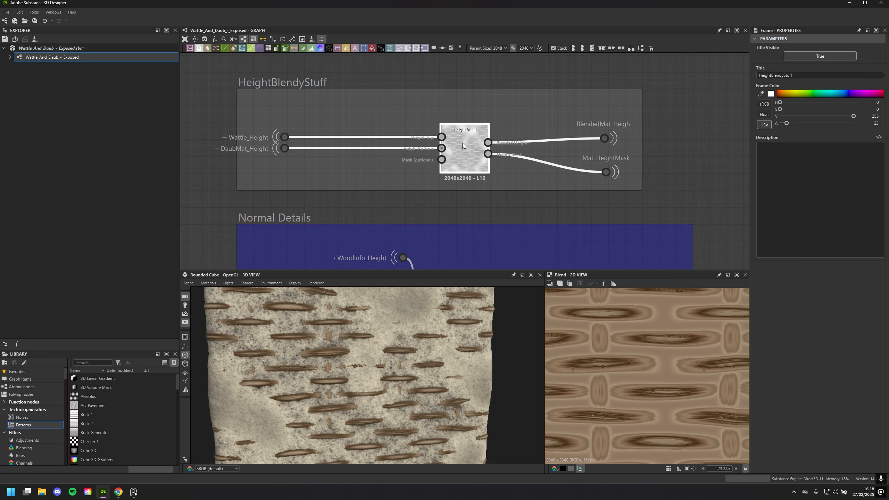
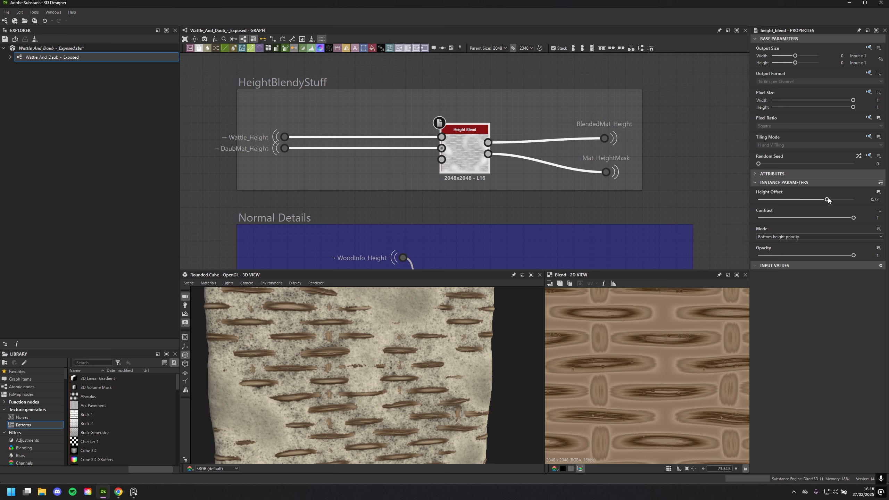
Try Height Offset values of 0.8 and 0.59 on the Height Blend node and compare the results on the 3D model
left_click_drag(828, 199, 835, 204)
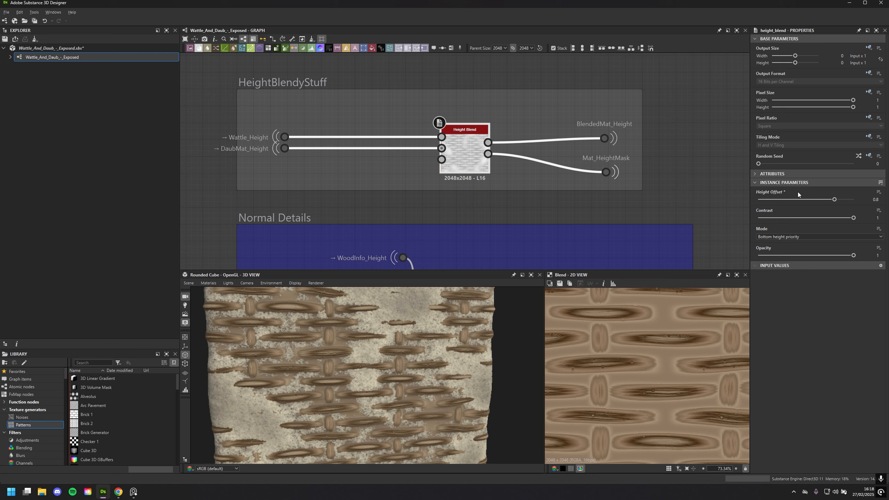
left_click_drag(476, 347, 376, 340)
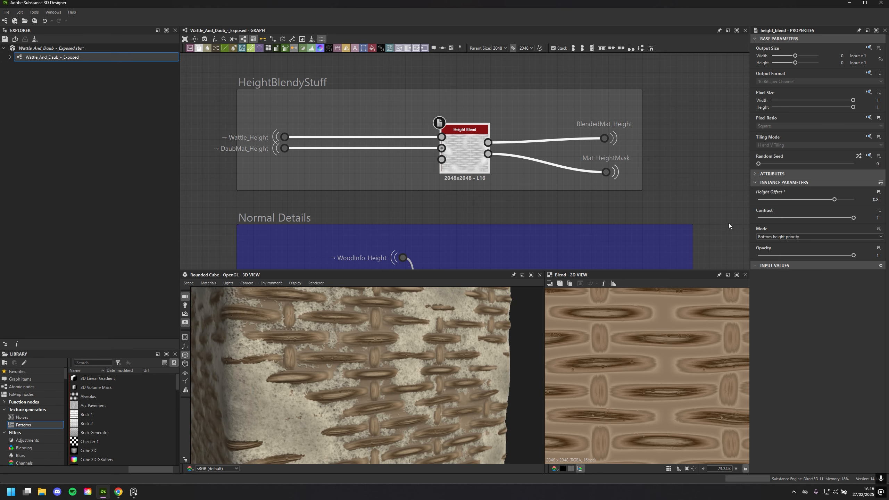
left_click(815, 201)
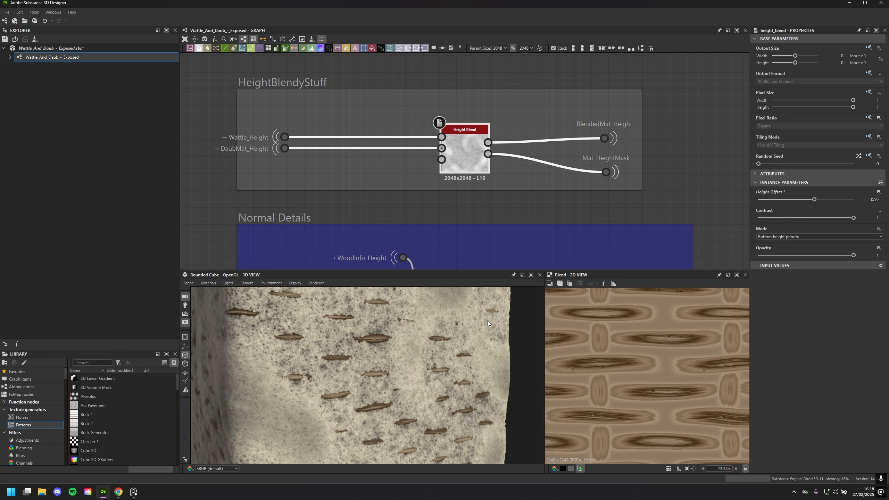
left_click_drag(400, 343, 381, 333)
Try Height Offset values of 0.6, 0.67 and 0.74 on the Height Blend node and inspect the wattle coverage in 3D
mouse_move(814, 200)
left_mouse_down()
mouse_move(803, 201)
mouse_move(817, 202)
left_mouse_up()
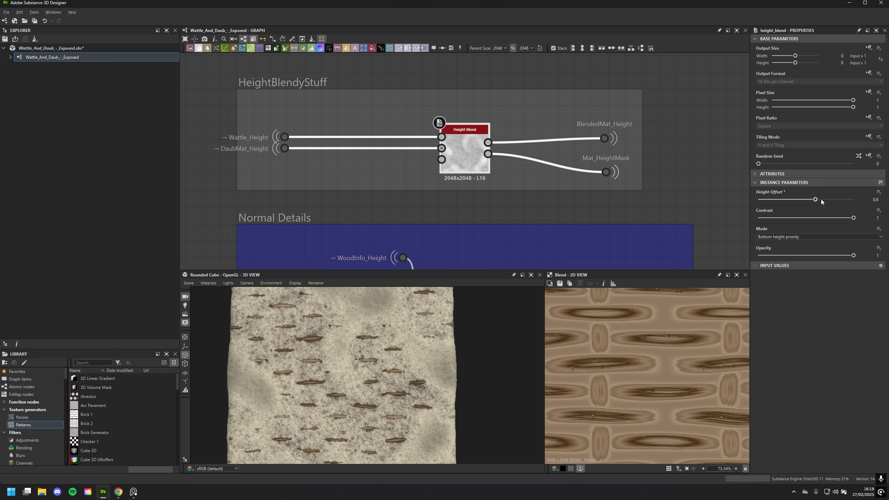
left_click_drag(821, 202, 829, 202)
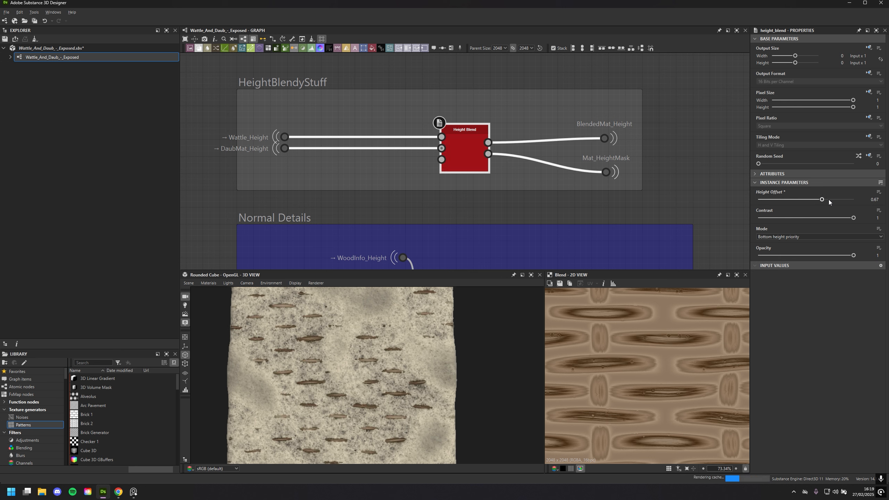
left_click(829, 200)
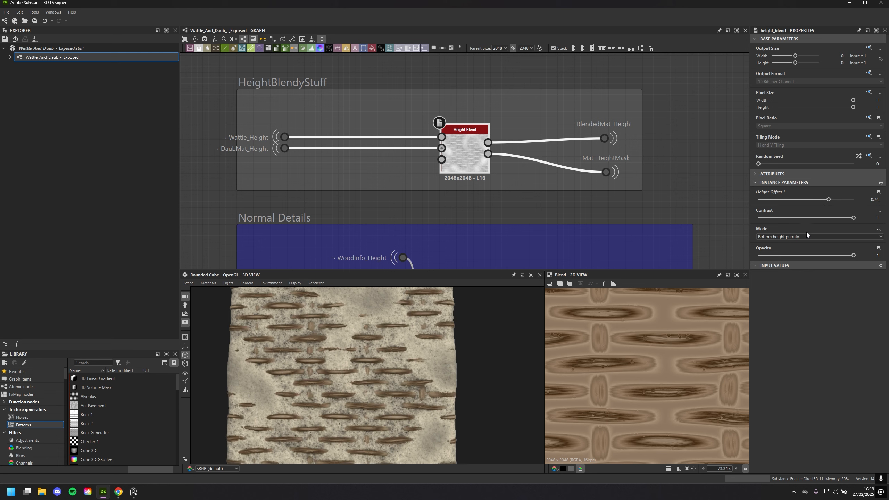
mouse_move(432, 392)
left_mouse_down()
mouse_move(463, 404)
mouse_move(374, 404)
mouse_move(438, 392)
left_mouse_up()
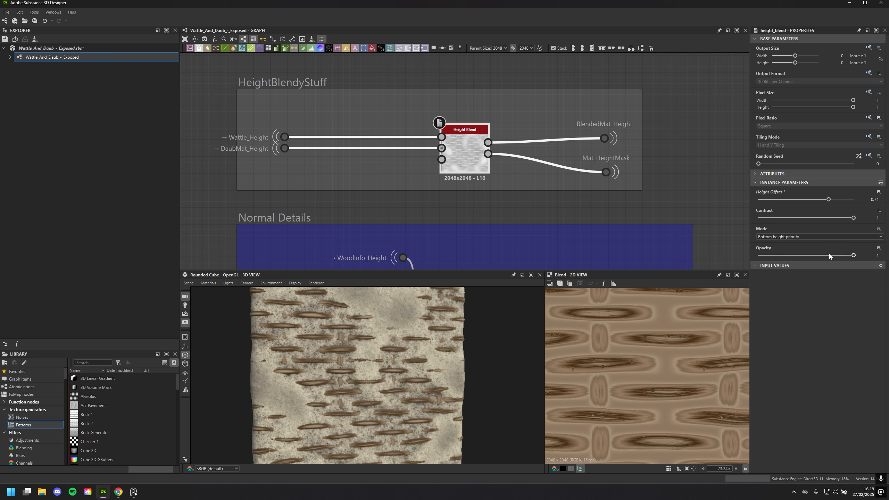
scroll(349, 423, "up", 5)
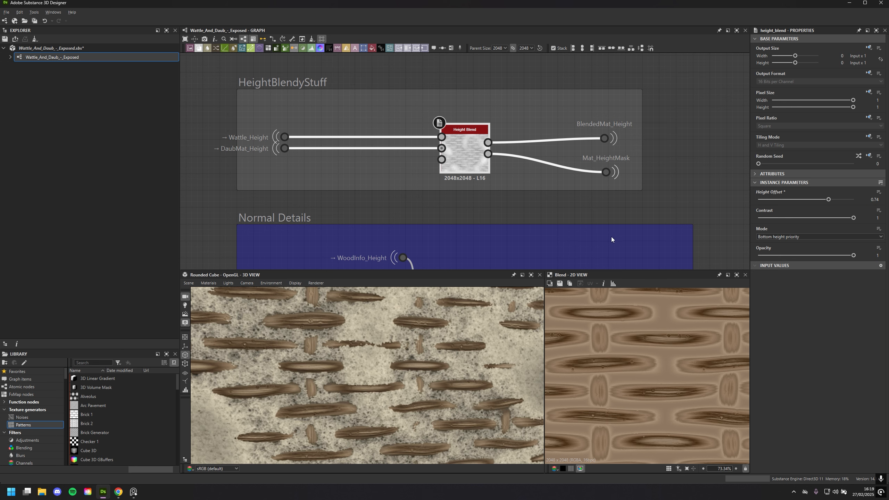
Undo all the trial Height Offset changes on the Height Blend node
key("ctrl+z")
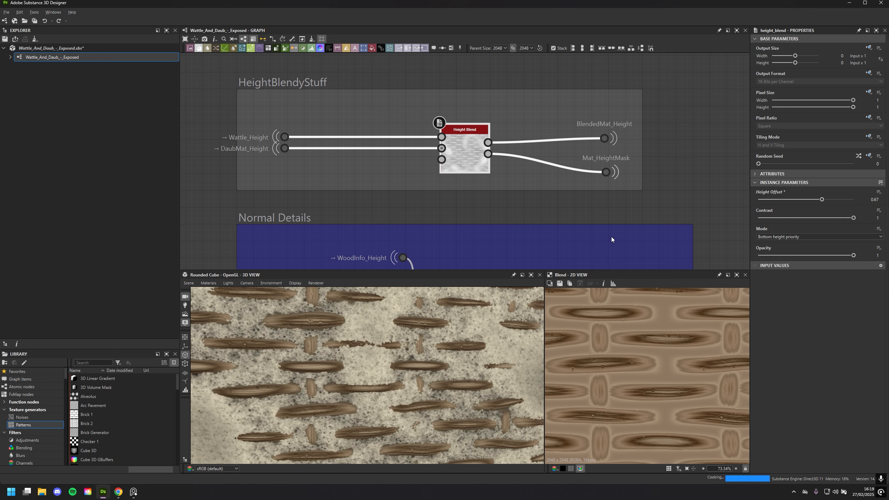
key("ctrl+z")
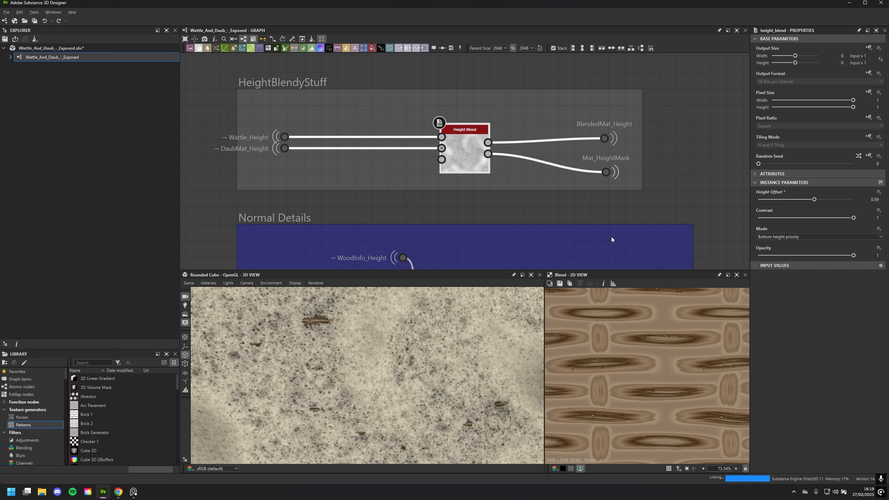
key("ctrl+z")
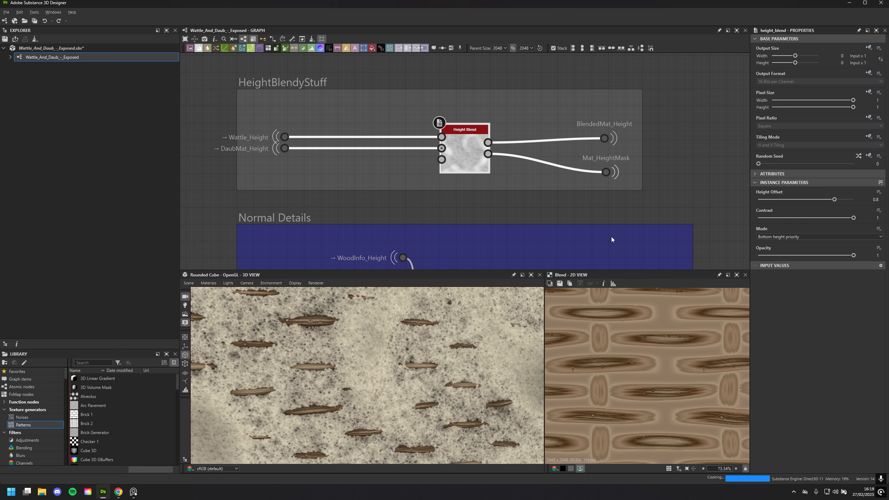
key("ctrl+z")
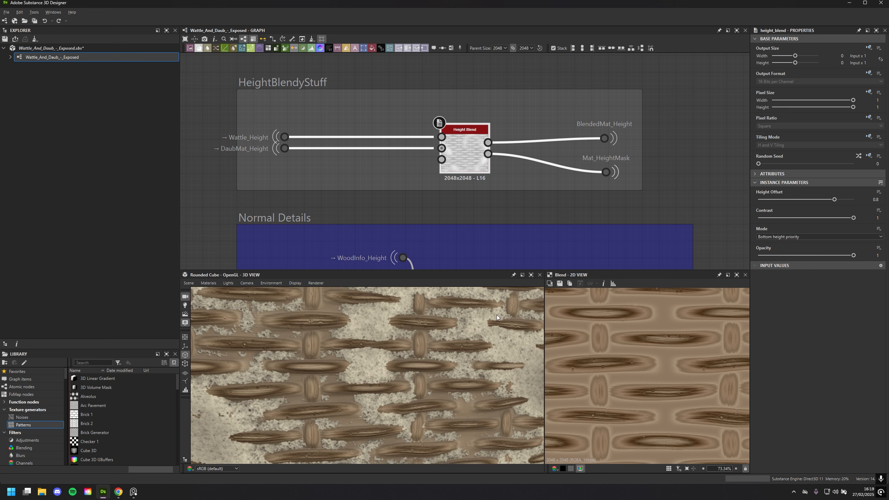
key("ctrl+z")
scroll(515, 303, "down", 5)
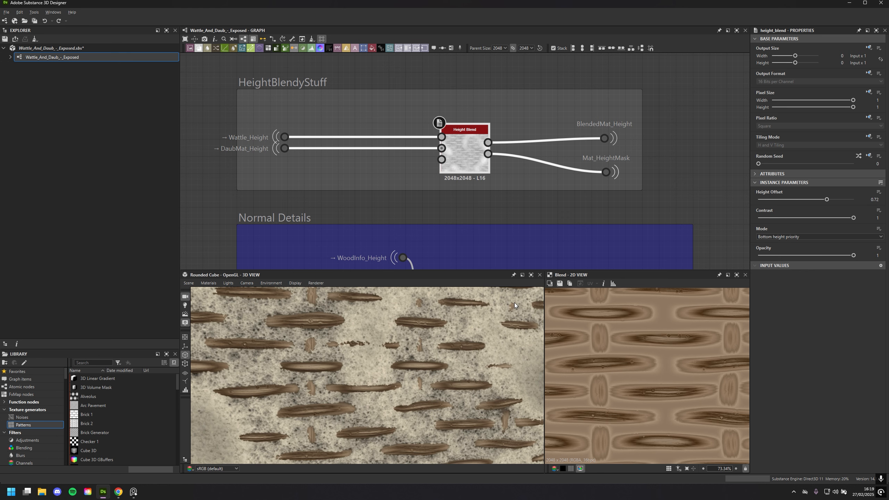
scroll(456, 358, "down", 2)
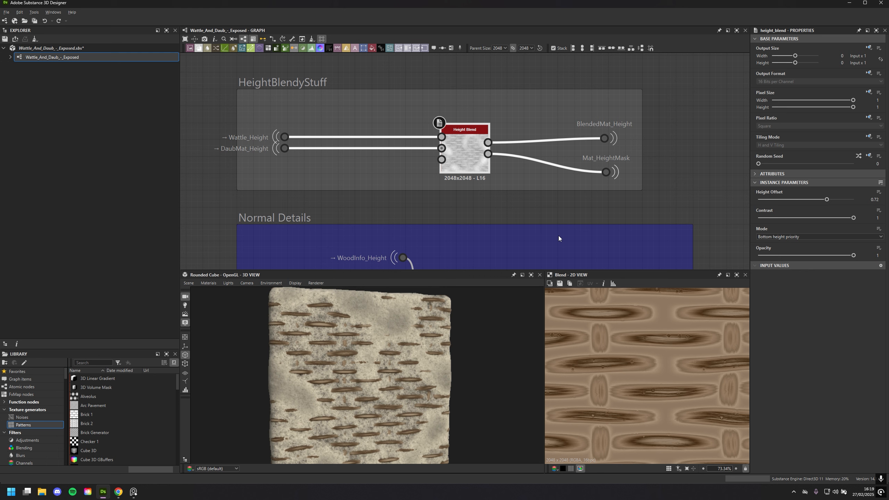
Display the Height Blend node's blended height output and its height mask output in the 2D view
scroll(556, 230, "down", 3)
scroll(556, 230, "down", 4)
scroll(526, 197, "up", 1)
middle_click_drag(591, 228, 568, 148)
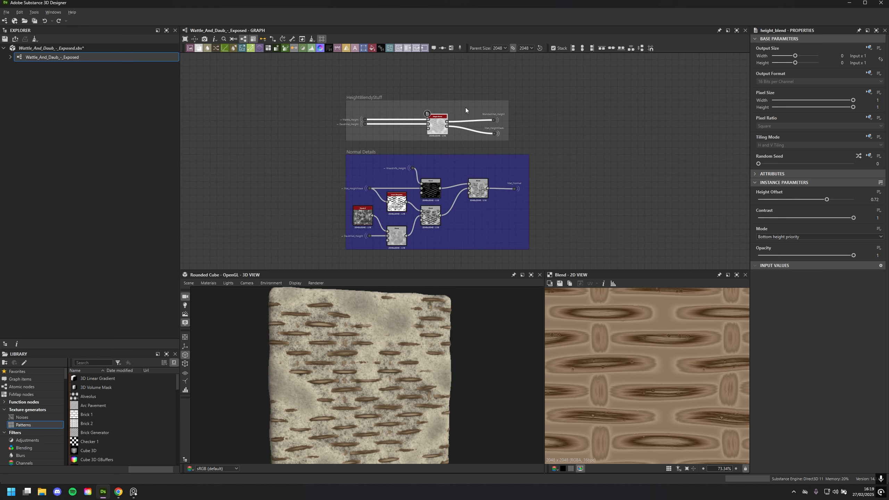
scroll(560, 133, "up", 6)
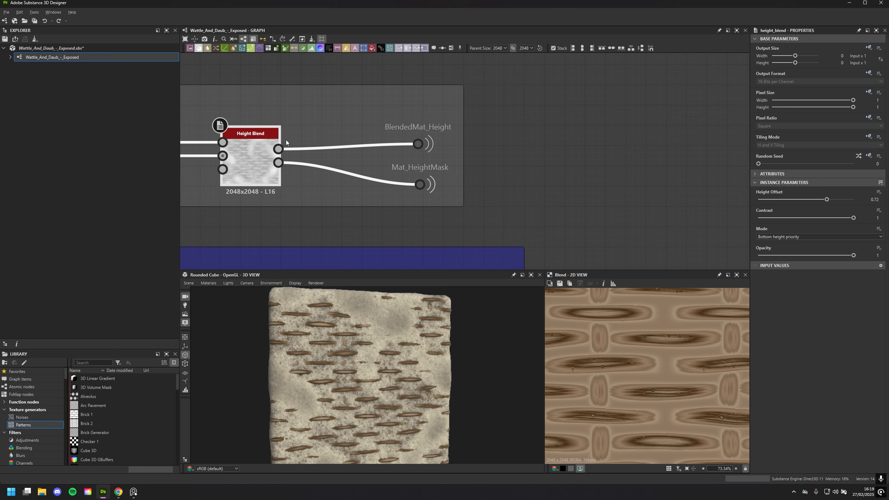
middle_click_drag(287, 140, 465, 137)
scroll(396, 141, "up", 2)
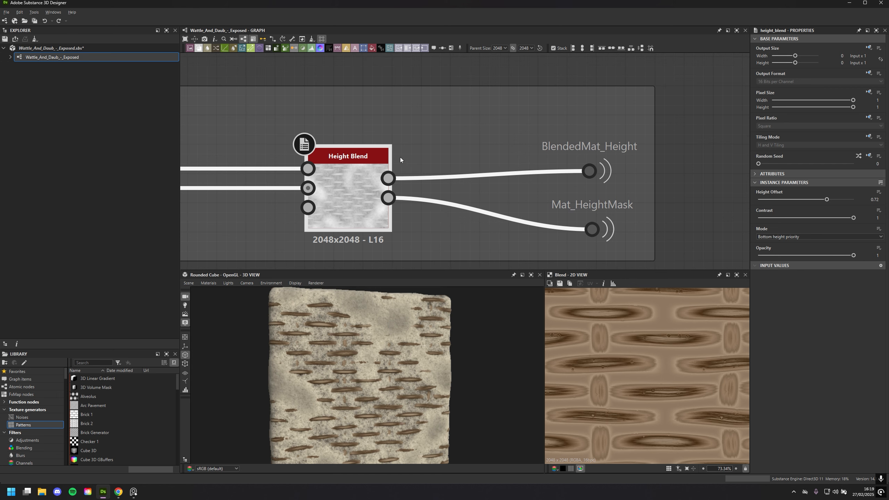
double_click(388, 178)
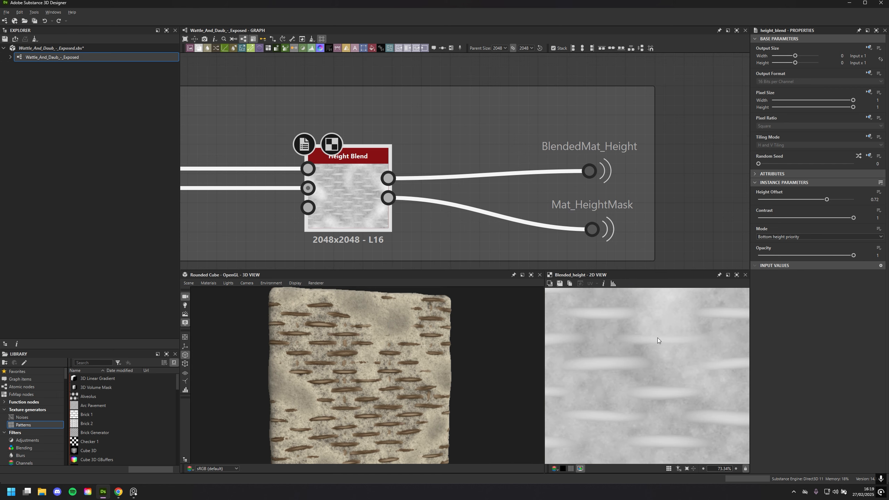
scroll(673, 365, "down", 5)
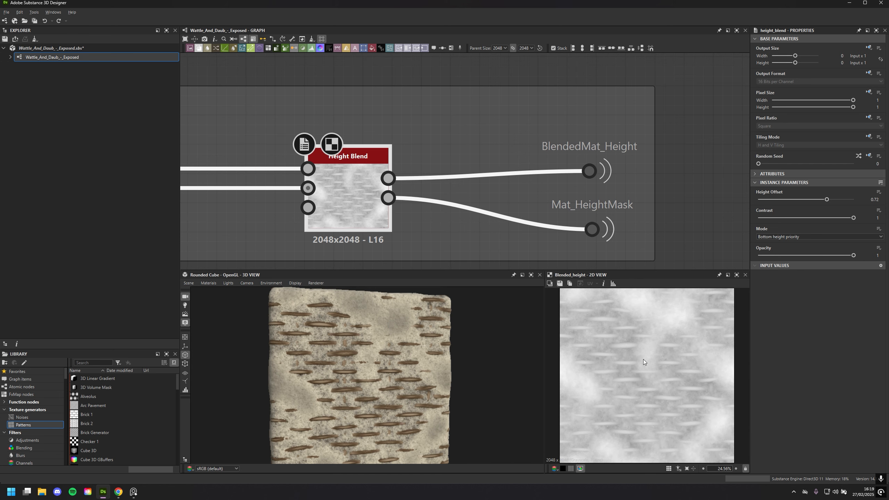
double_click(389, 198)
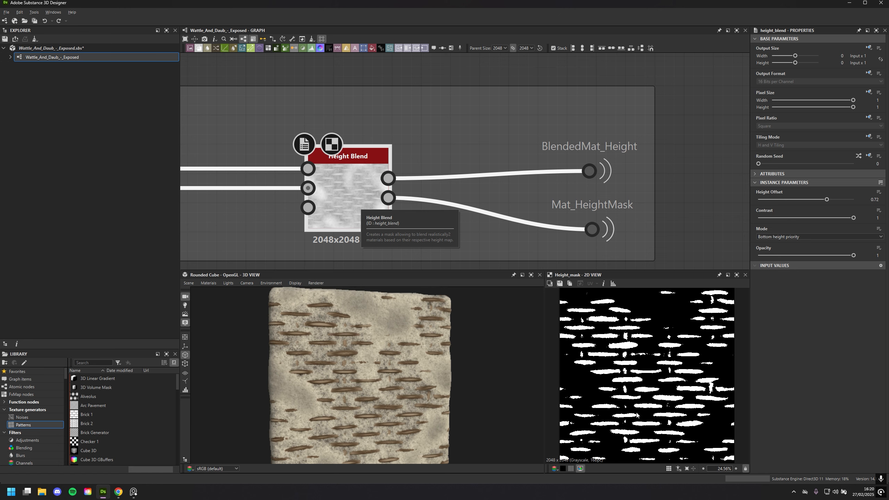
scroll(636, 403, "up", 5)
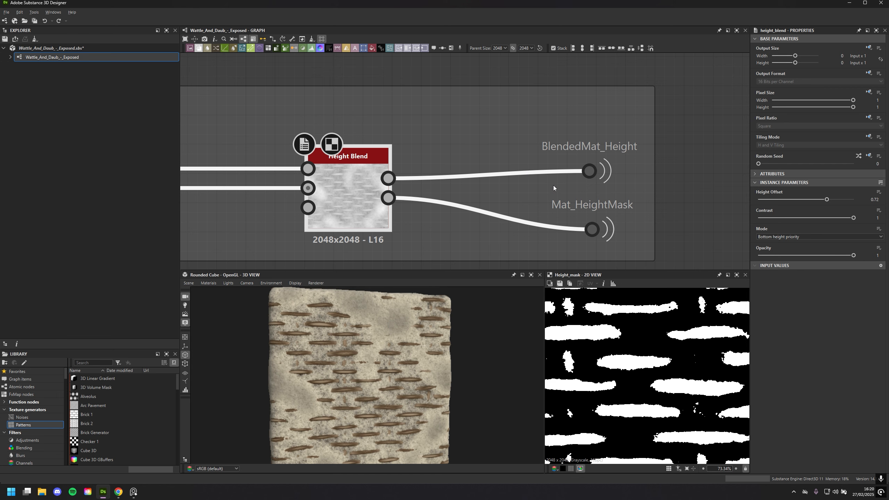
Select the BlendedMat_Height portal in the HeightBlendyStuff frame and follow its link across the graph to the output section
left_click_drag(569, 136, 607, 181)
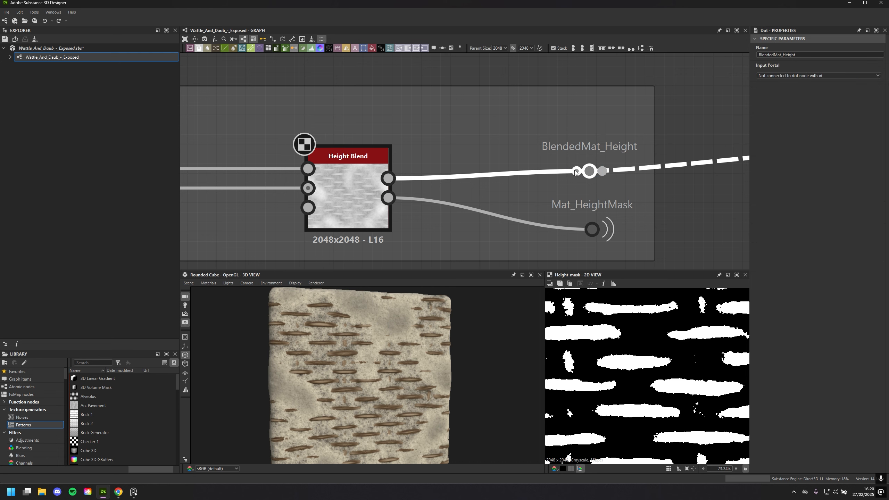
scroll(601, 179, "down", 5)
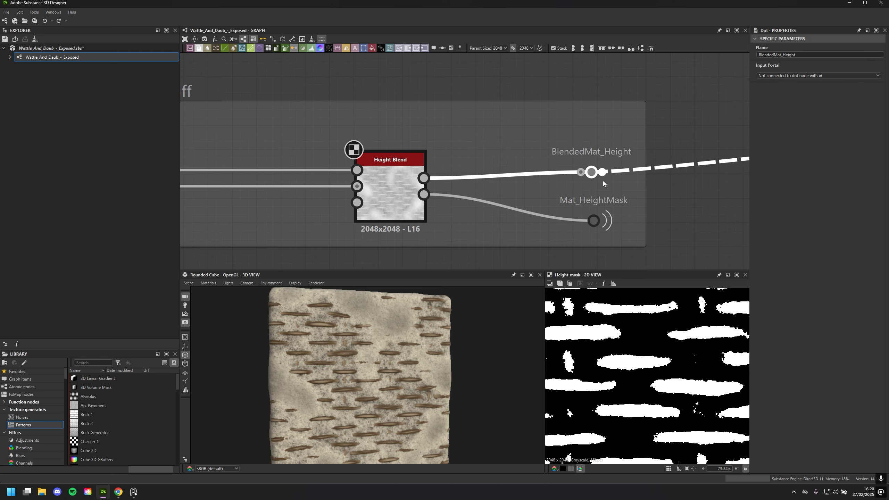
scroll(676, 155, "down", 3)
middle_click_drag(615, 158, 192, 200)
scroll(519, 189, "down", 1)
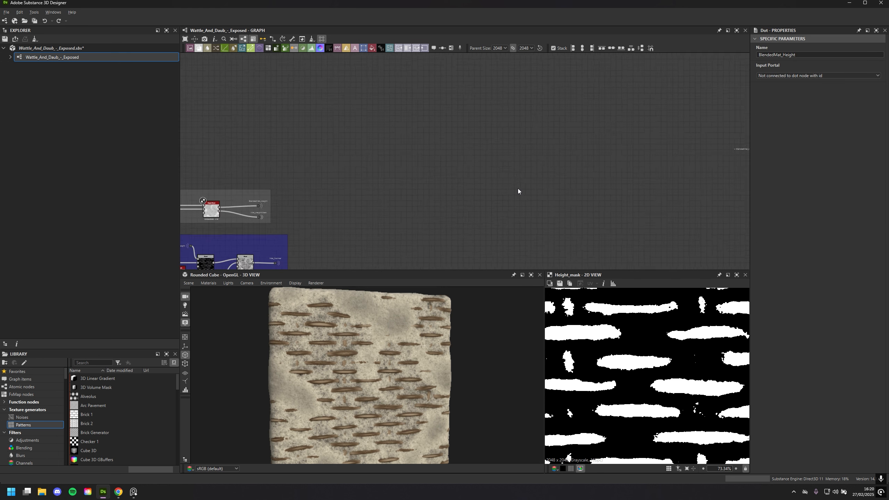
middle_click_drag(519, 189, 292, 207)
scroll(502, 194, "down", 1)
scroll(409, 397, "up", 5)
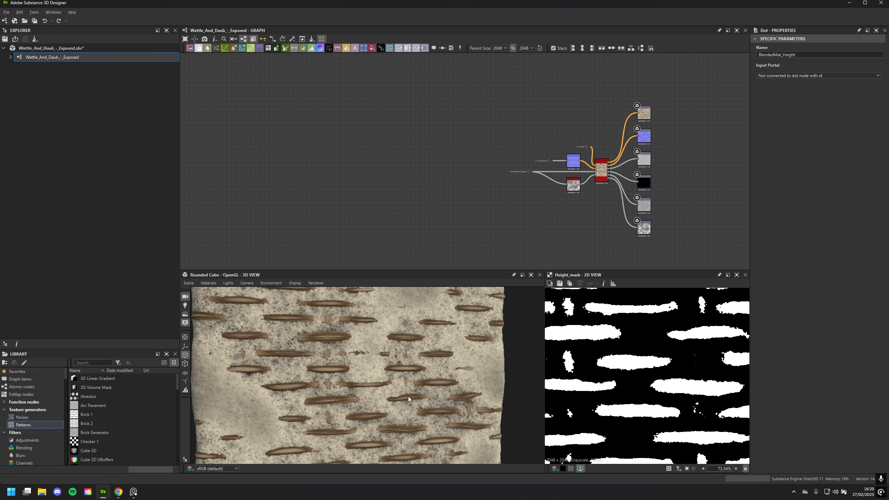
Find where BlendedMat_Height feeds the Base Material node and show that node's parameters
scroll(505, 249, "up", 2)
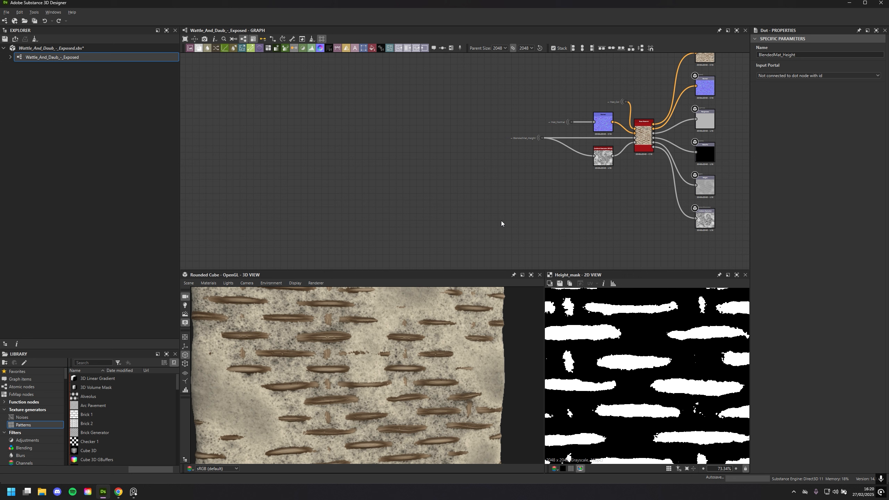
scroll(501, 223, "up", 4)
left_click_drag(376, 194, 484, 228)
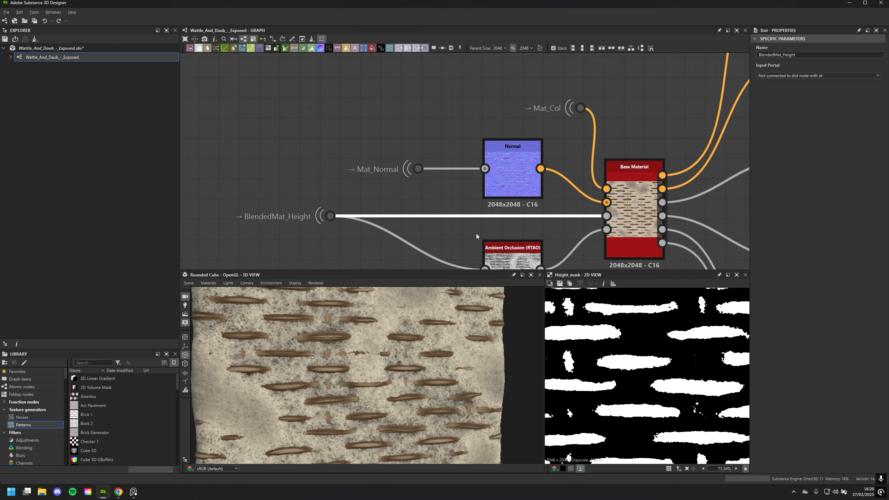
left_click(626, 210)
scroll(438, 212, "down", 1)
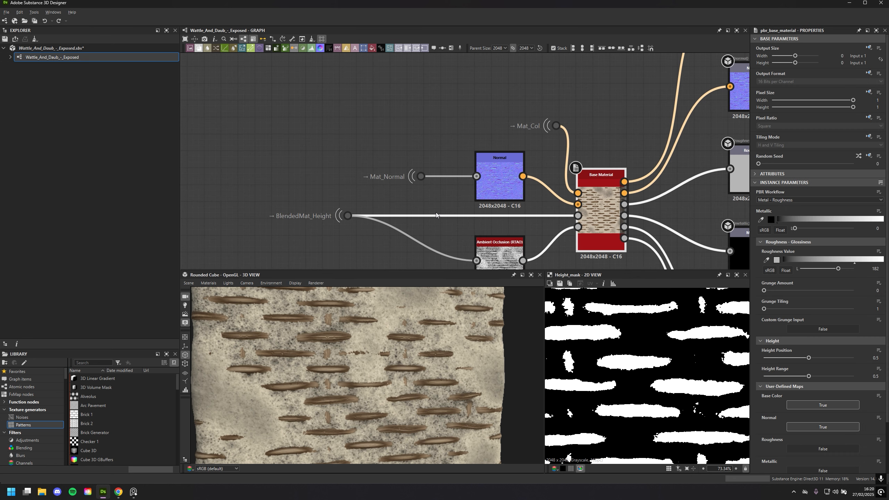
Show the parameters of the Ambient Occlusion (RTAO) node fed by BlendedMat_Height and examine its map in the 2D view
middle_click_drag(437, 212, 707, 144)
scroll(525, 200, "down", 2)
middle_click_drag(613, 207, 479, 202)
scroll(479, 201, "up", 4)
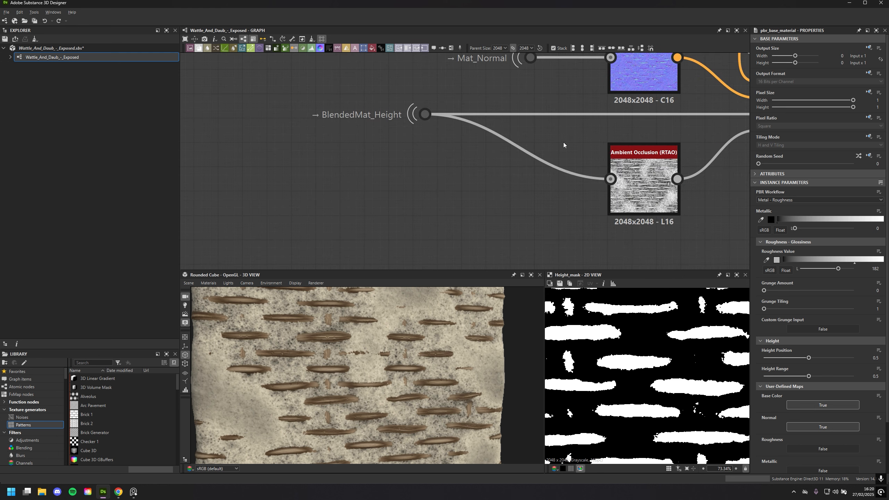
left_click_drag(563, 142, 441, 214)
middle_click_drag(518, 187, 390, 170)
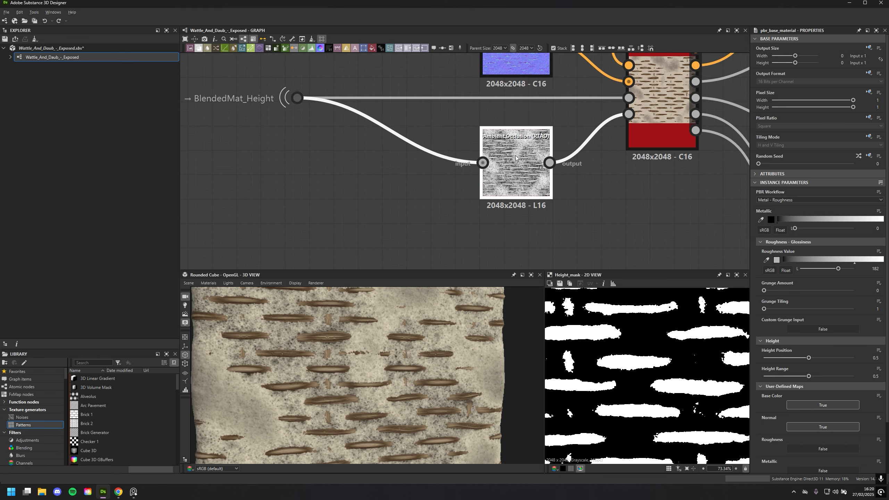
double_click(516, 155)
scroll(661, 374, "down", 3)
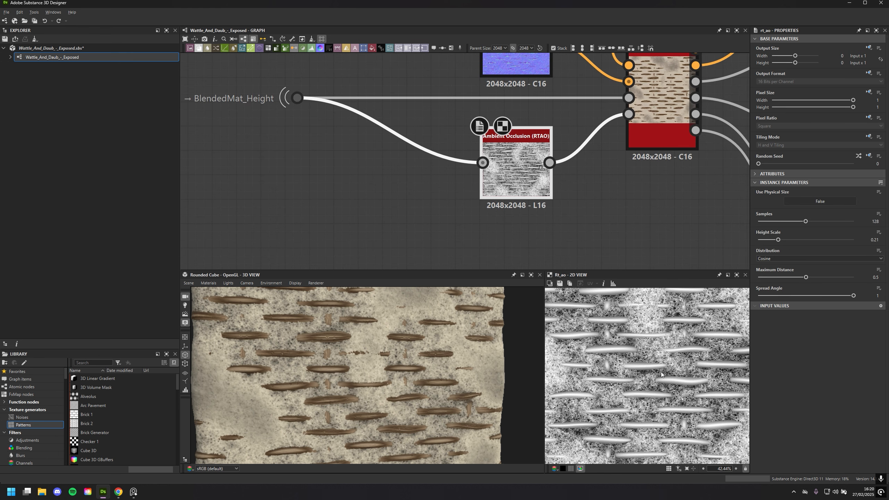
scroll(661, 374, "up", 1)
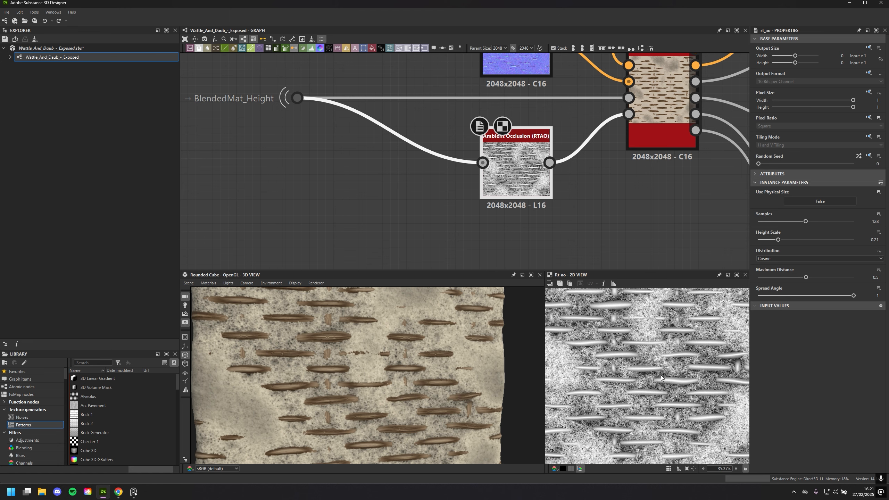
scroll(660, 380, "up", 3)
scroll(638, 379, "down", 6)
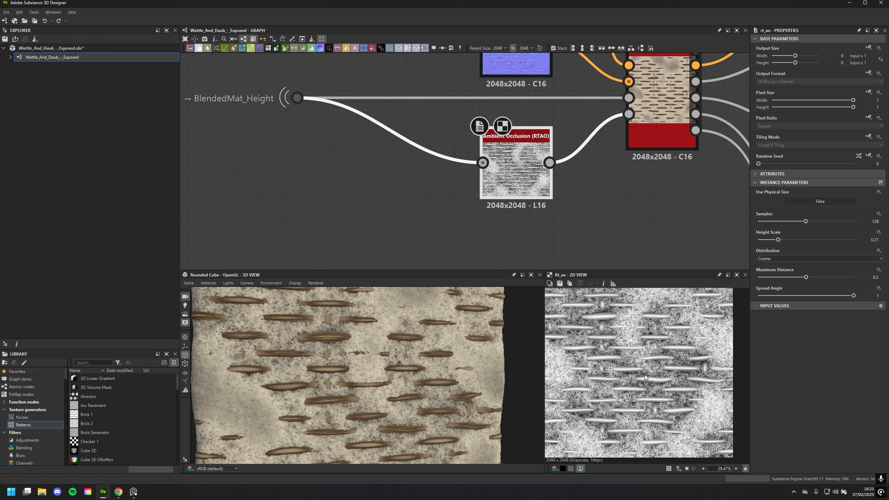
scroll(636, 378, "up", 10)
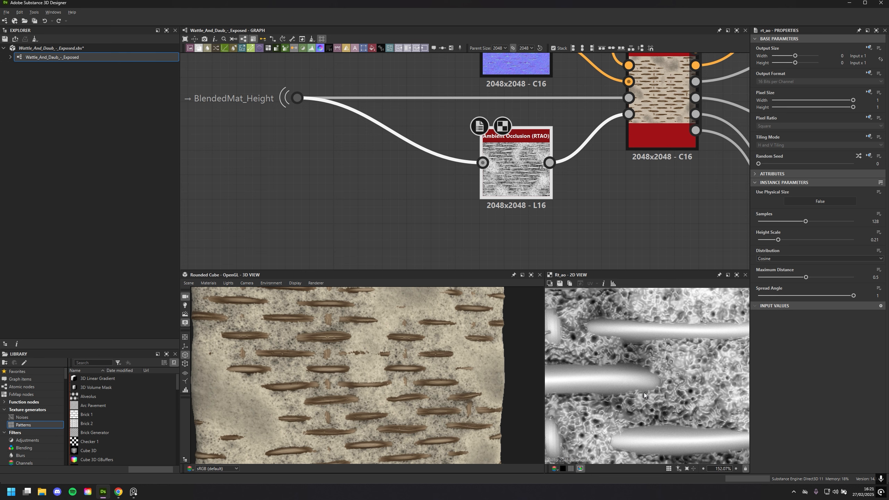
scroll(646, 395, "down", 4)
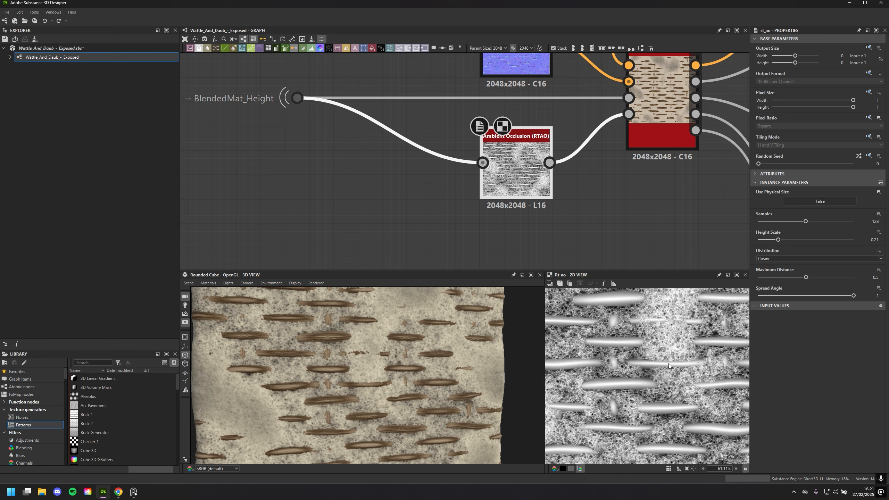
Examine the ambient occlusion map up close in the 2D view and the wood strips on the 3D preview
scroll(668, 364, "up", 4)
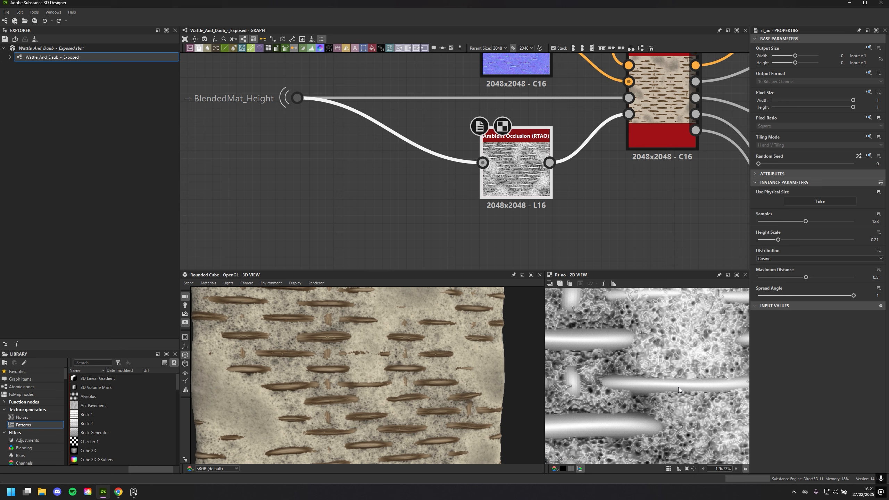
scroll(678, 387, "up", 1)
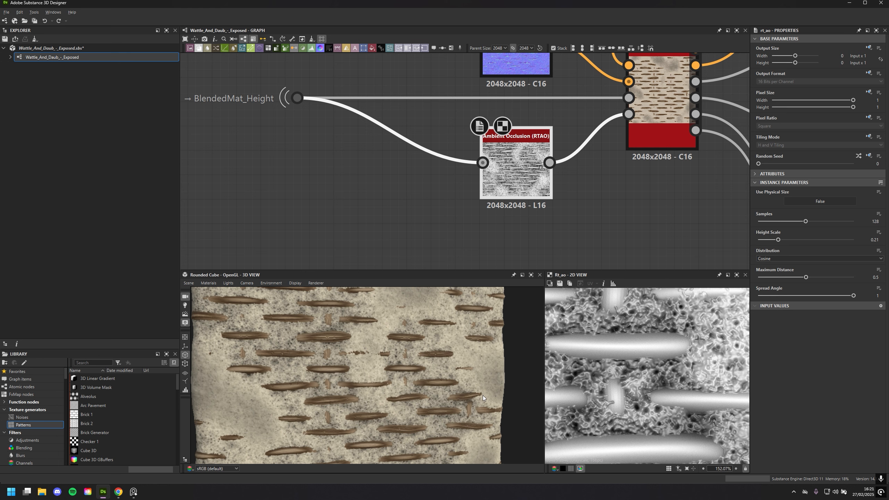
scroll(483, 395, "up", 2)
Show the parameters of the Normal node feeding the Base Material and examine its normal map in the 2D view
middle_click_drag(444, 75, 405, 184)
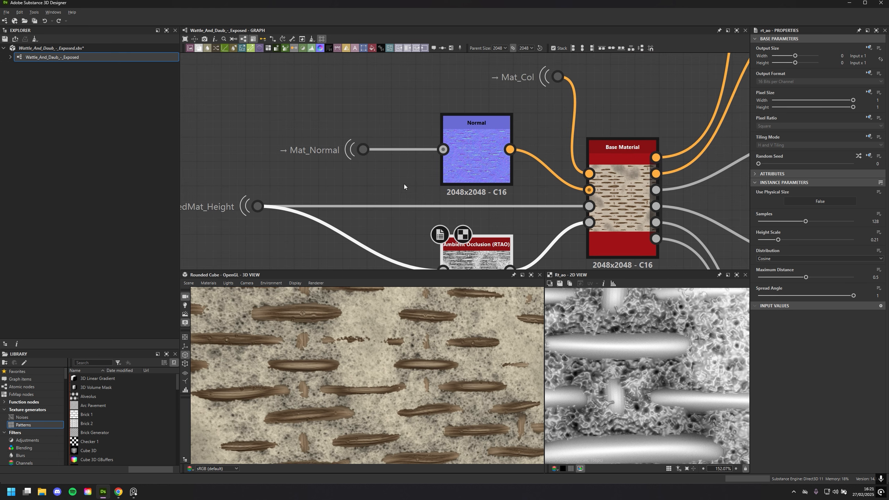
left_click(468, 143)
scroll(619, 351, "up", 3)
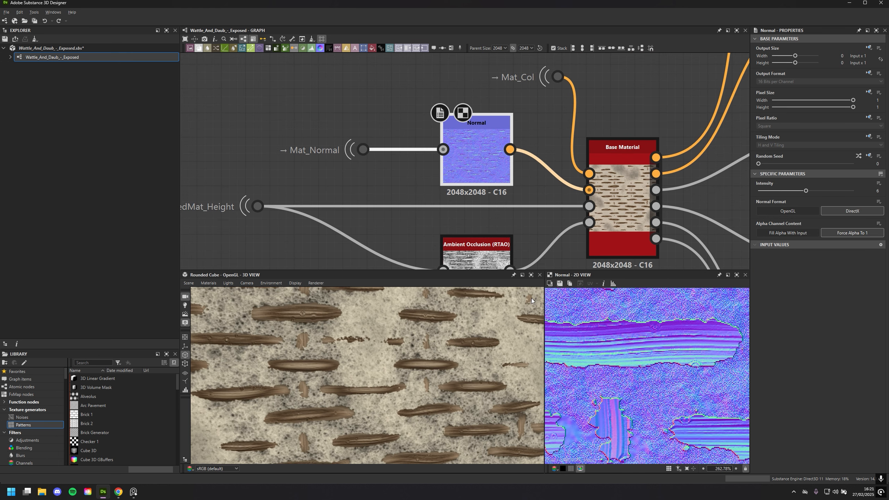
Trace the Mat_Normal portal feeding the Normal node back to its source in the Normal Details frame
left_click_drag(321, 116, 387, 180)
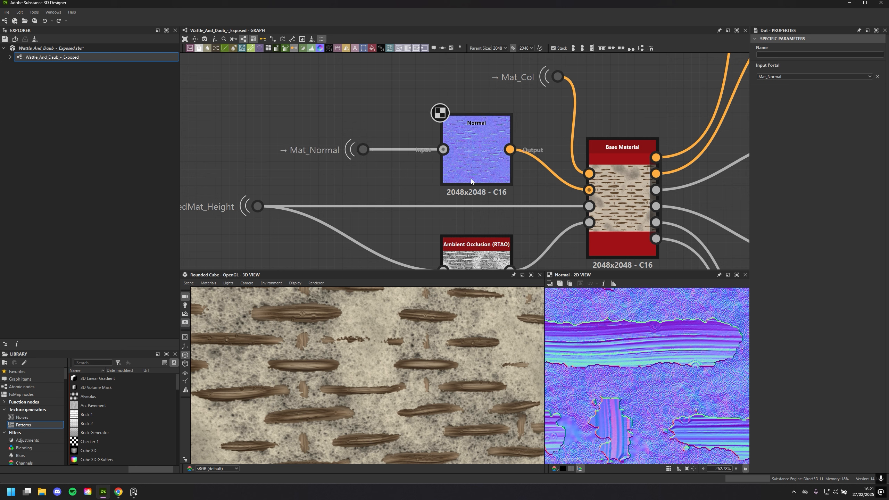
scroll(471, 180, "down", 5)
scroll(502, 191, "up", 2)
scroll(502, 194, "down", 4)
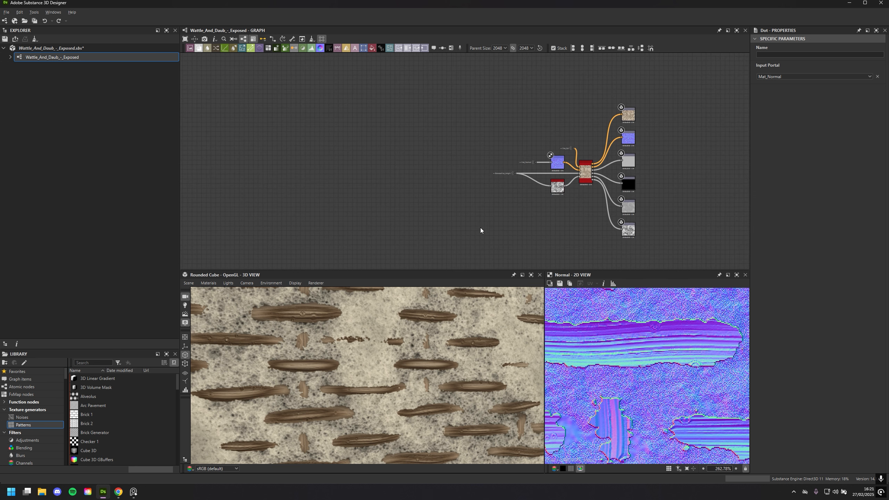
middle_click_drag(481, 228, 696, 108)
middle_click_drag(440, 181, 591, 166)
scroll(536, 238, "up", 3)
mouse_move(483, 166)
middle_mouse_down()
mouse_move(525, 236)
mouse_move(531, 176)
mouse_move(552, 184)
middle_mouse_up()
left_click(425, 157)
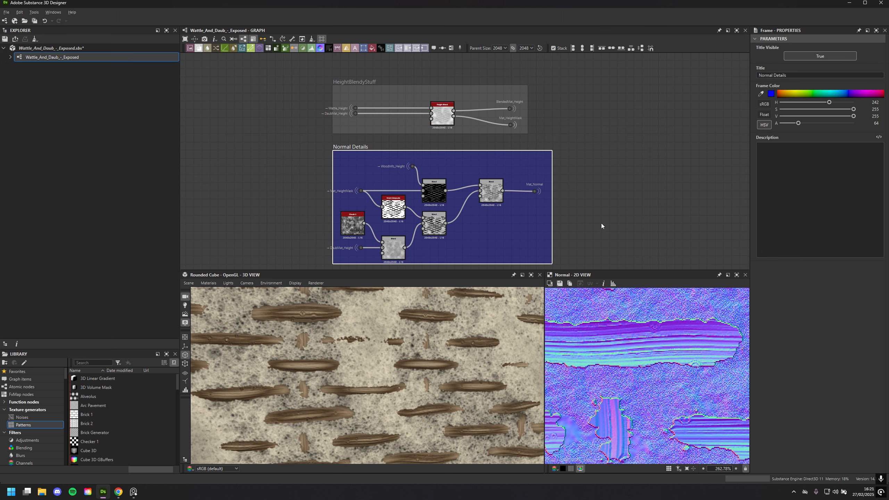
scroll(601, 185, "up", 5)
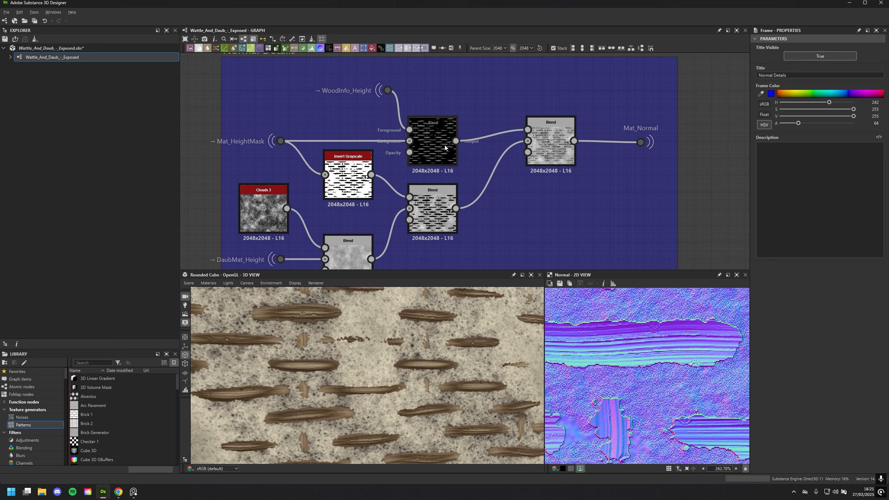
Select the WoodInfo_Height portal in the Normal Details frame to reveal its incoming link
middle_click_drag(487, 103, 473, 180)
left_click(373, 167)
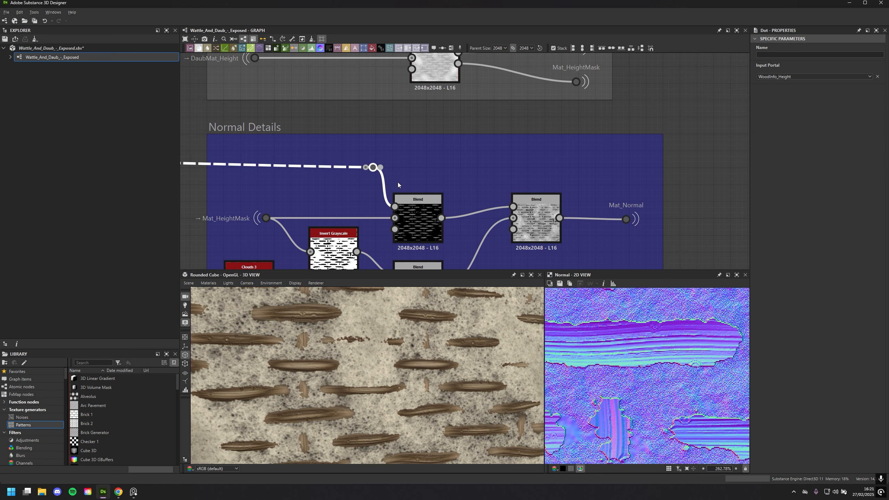
scroll(398, 182, "down", 2)
middle_click_drag(407, 172, 484, 150)
scroll(484, 150, "up", 1)
Display the Blend of WoodInfo_Height and Mat_HeightMask in the 2D view and examine the whole tile
double_click(491, 173)
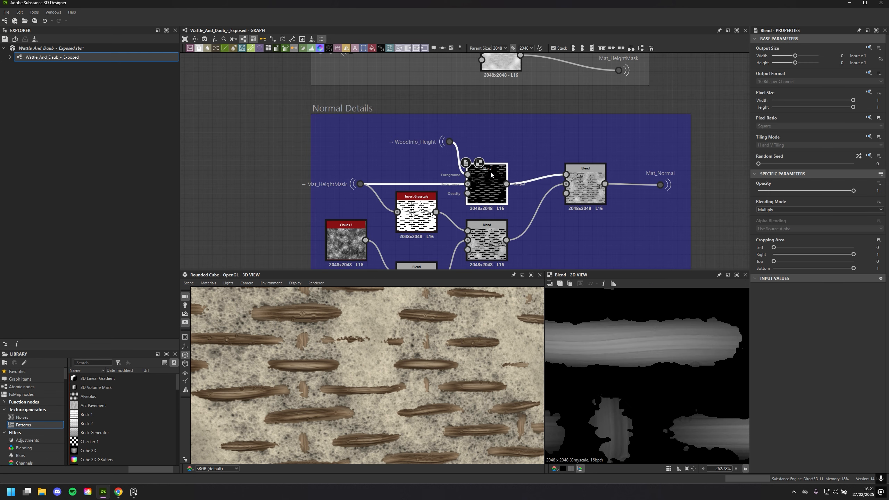
scroll(643, 359, "down", 10)
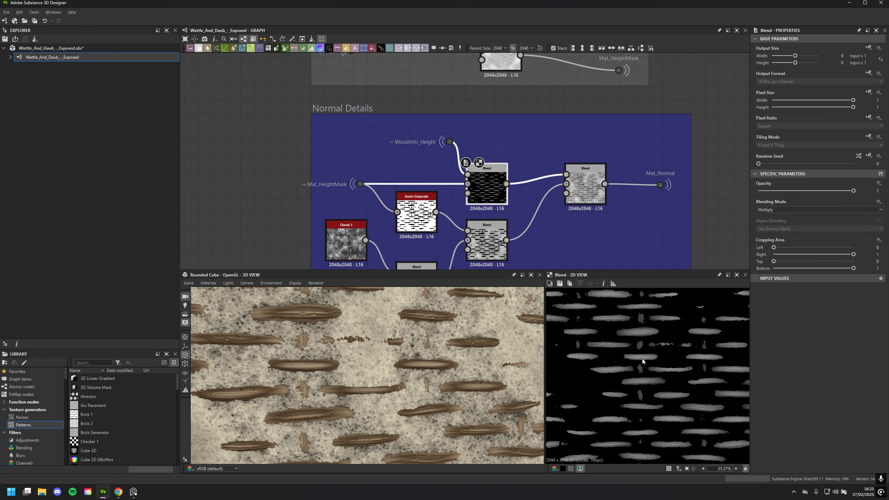
scroll(622, 339, "down", 2)
left_click(522, 144)
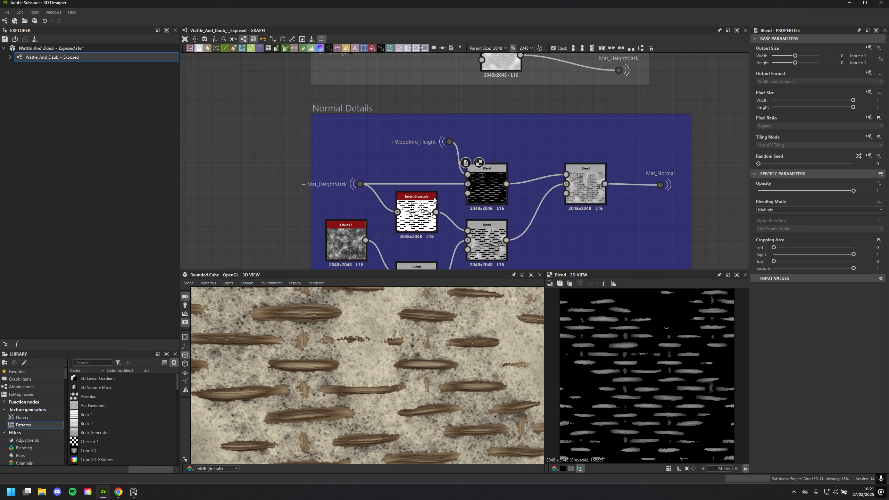
Follow the Mat_HeightMask portal's link from the Normal Details frame back to the Height Blend node's mask output
left_click(360, 184)
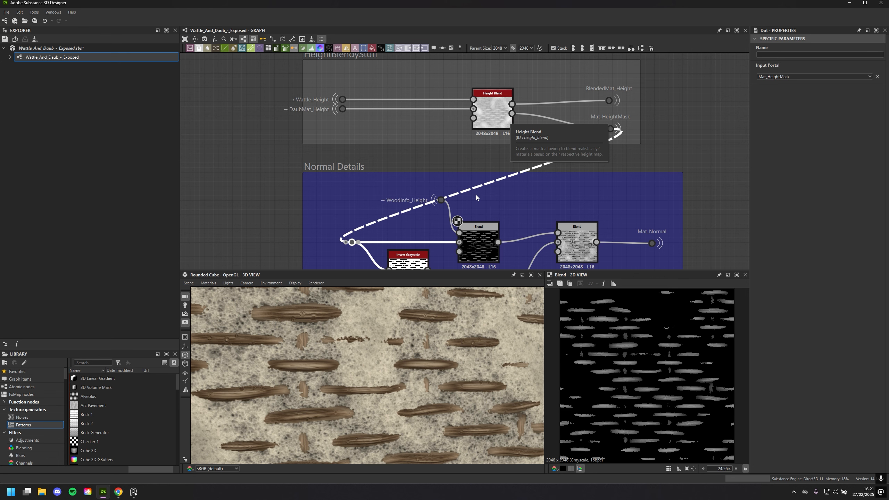
middle_click_drag(476, 195, 429, 156)
scroll(418, 180, "up", 2)
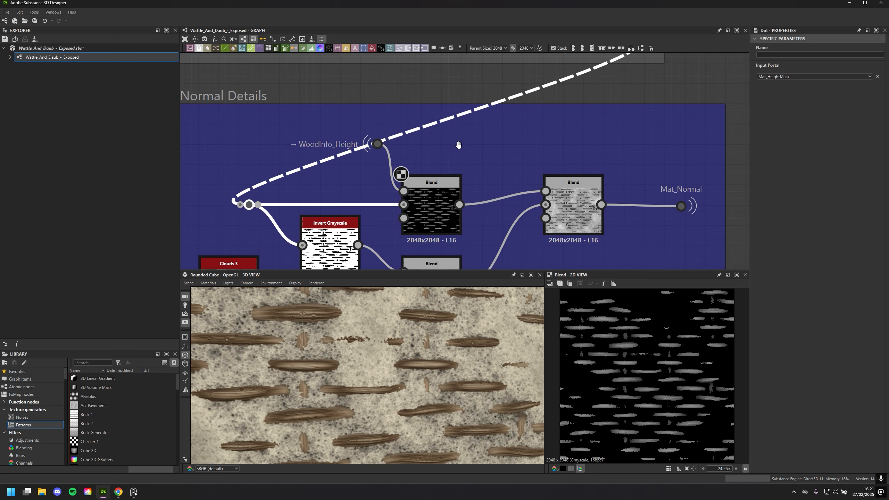
Show the parameters of the Blend node fed by WoodInfo_Height and examine its masked wood grain up close
left_click(435, 198)
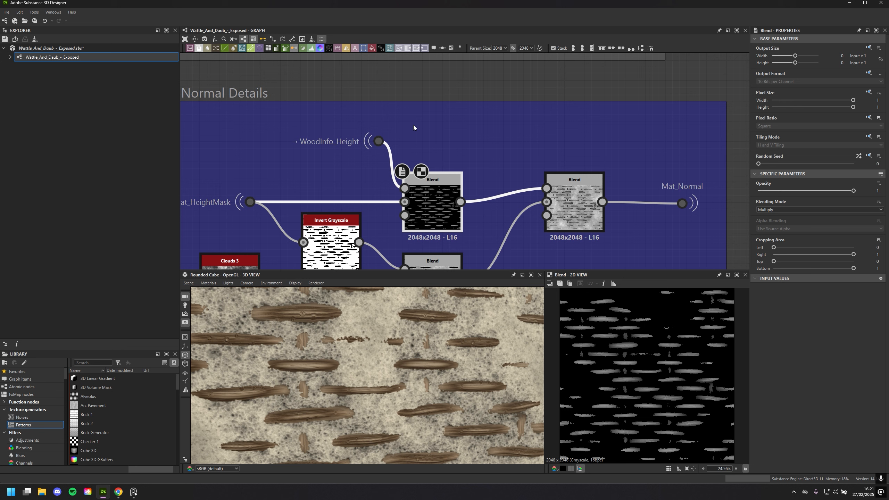
scroll(620, 348, "up", 5)
scroll(644, 382, "up", 2)
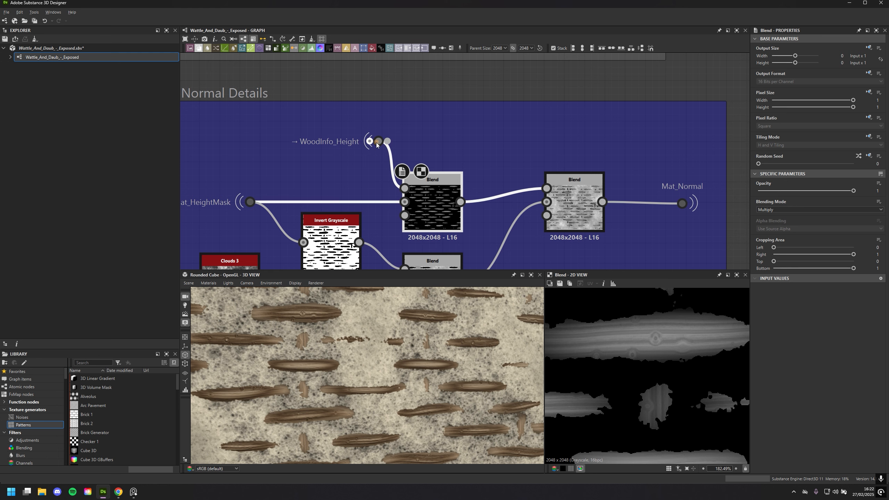
Trace the WoodInfo_Height portal back to its source section of the graph, and return to the Normal Details frame
right_click(400, 112)
left_click(379, 139)
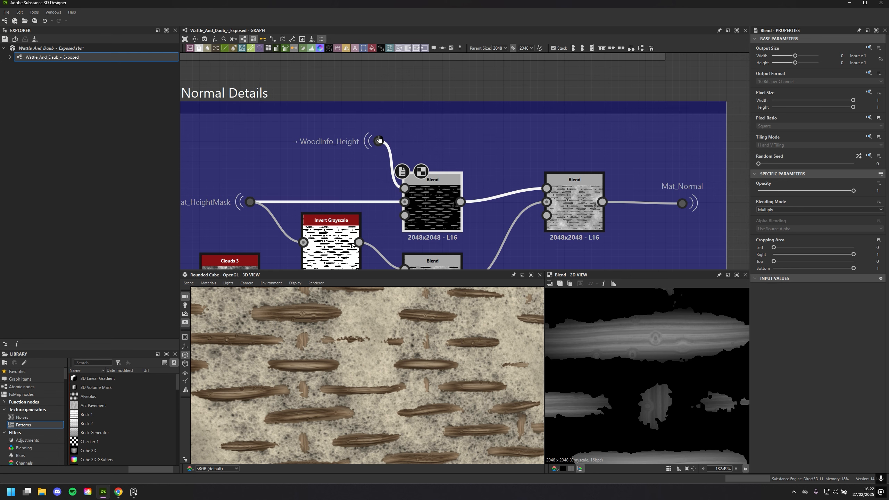
double_click(378, 141)
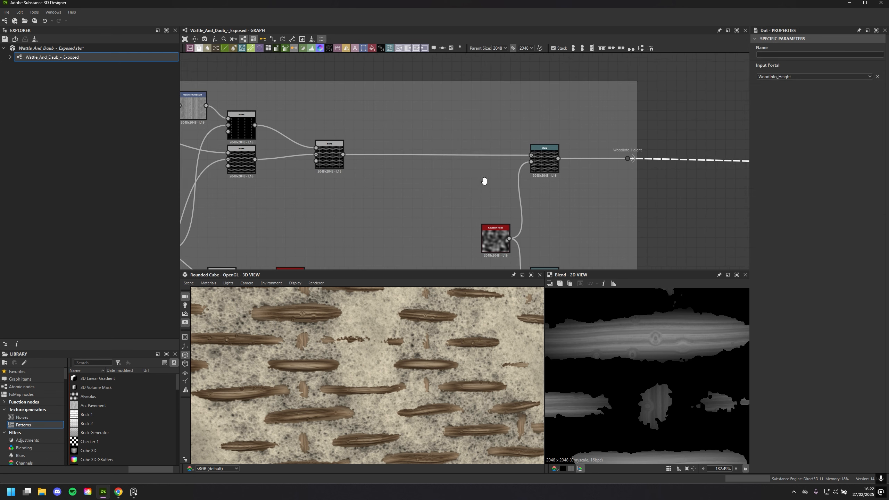
scroll(516, 179, "down", 3)
double_click(602, 145)
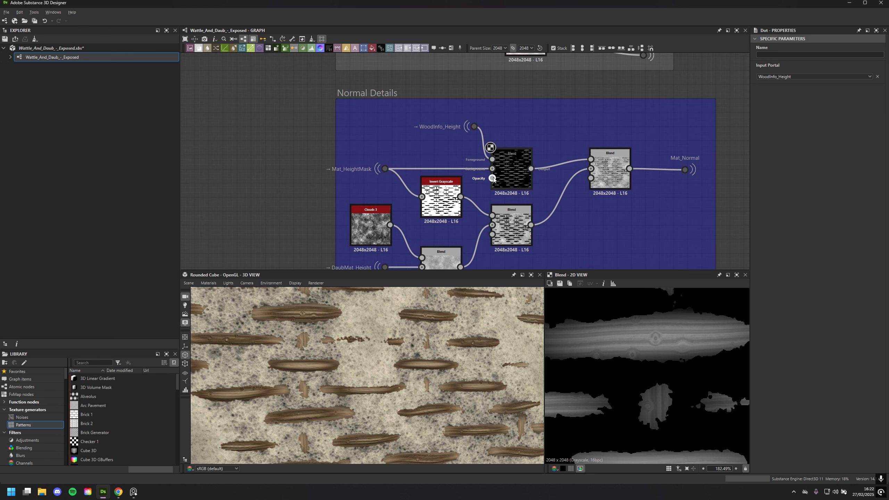
Display the final Blend node that feeds Mat_Normal in the 2D view and show its parameters
scroll(690, 326, "down", 3)
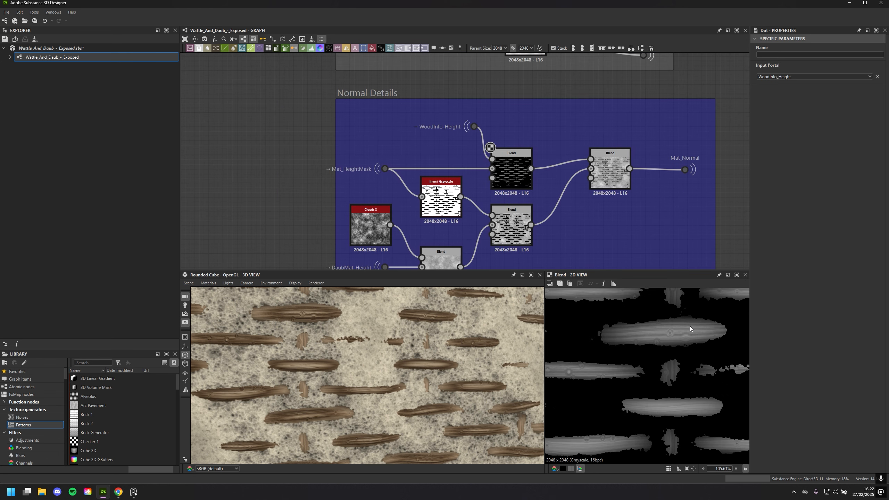
double_click(609, 179)
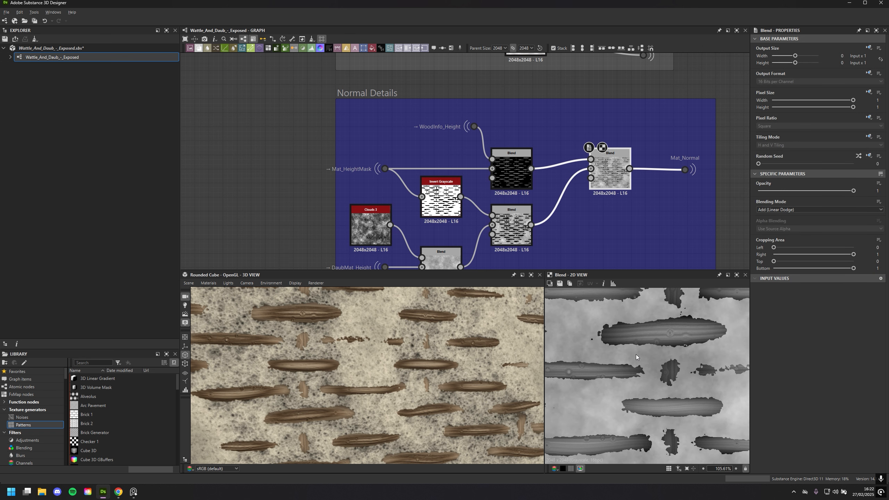
middle_click_drag(575, 230, 579, 195)
Display the Invert Grayscale node's mask in the 2D view and check its Mat_HeightMask input link
left_click(445, 165)
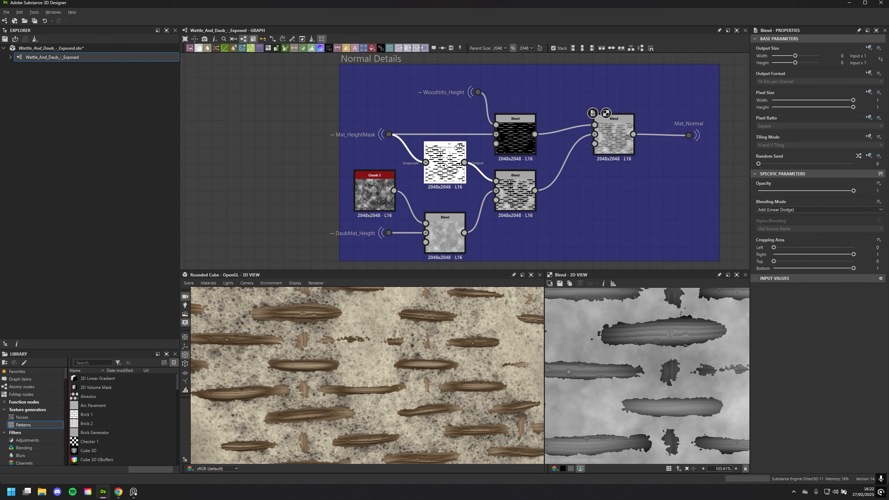
double_click(445, 165)
left_click_drag(392, 134, 595, 33)
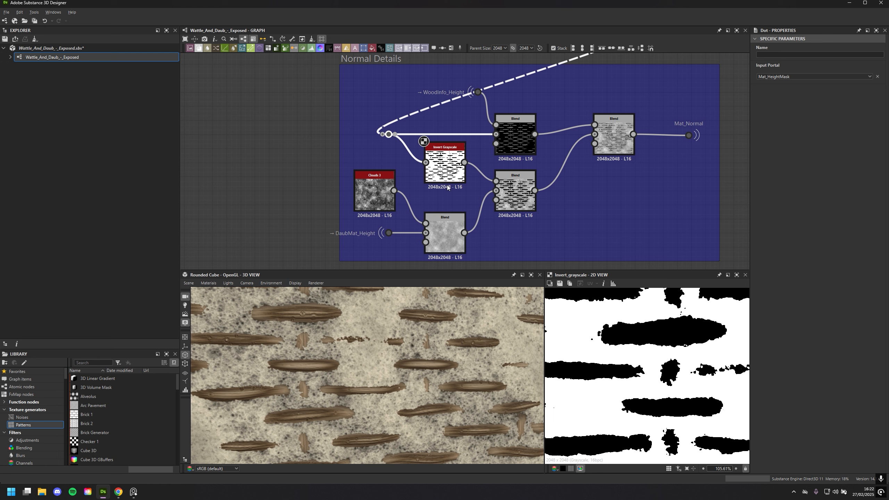
scroll(659, 351, "down", 4)
scroll(658, 351, "down", 4)
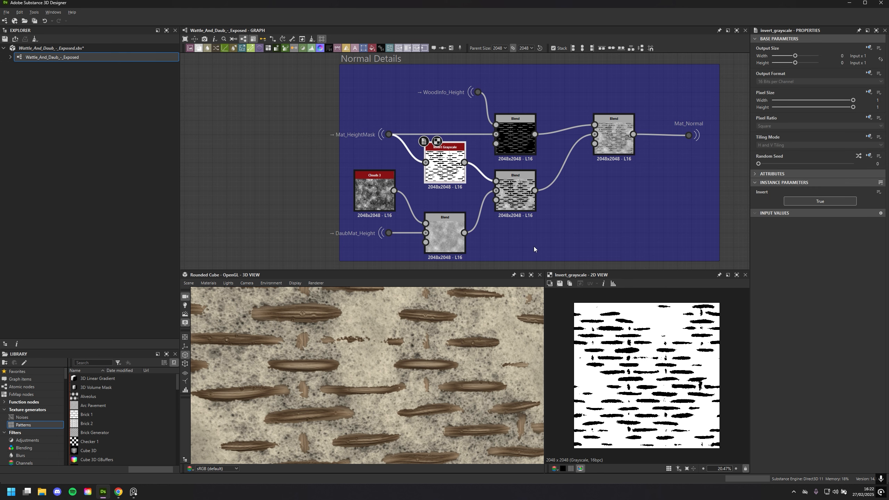
Display in turn the Blend after Invert Grayscale, the Blend fed by DaubMat_Height, and the Clouds 3 noise
left_click(510, 185)
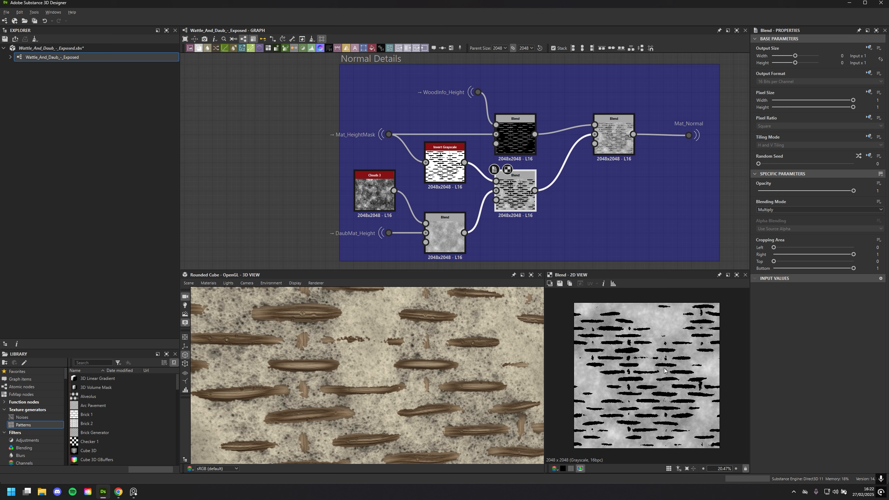
left_click(449, 234)
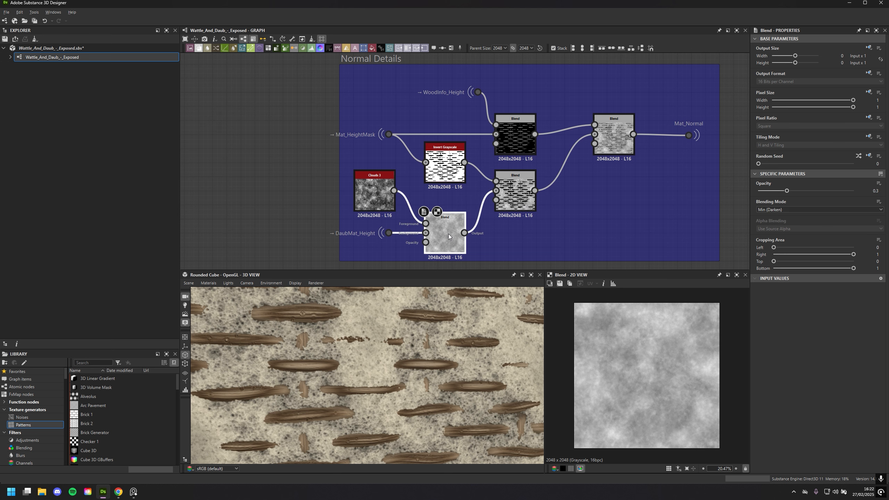
left_click(375, 195)
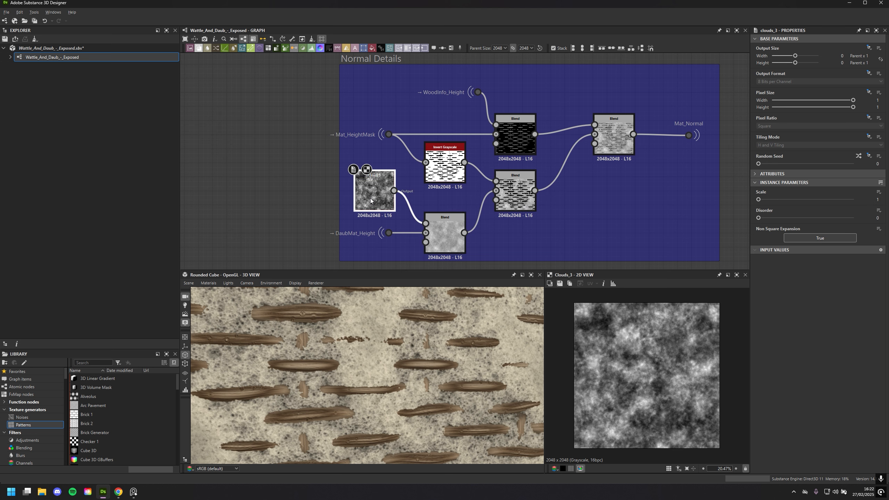
scroll(402, 225, "up", 1)
Display the DaubMat_Height input in the 2D view, followed by a close-up of its Blend with Clouds 3
left_click(450, 232)
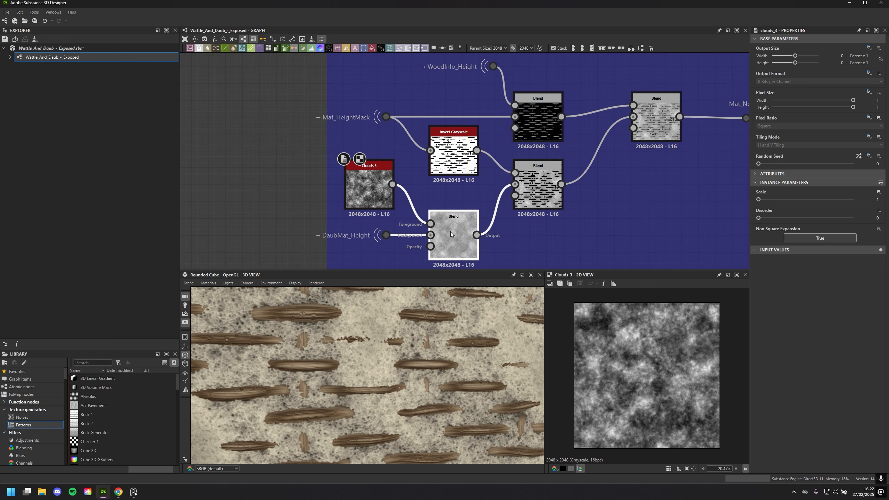
double_click(388, 238)
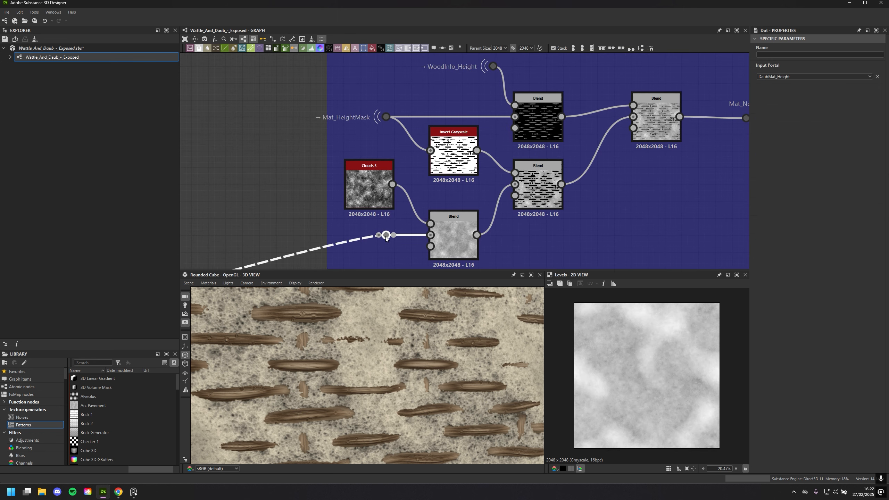
double_click(457, 236)
scroll(610, 374, "up", 4)
scroll(611, 372, "up", 16)
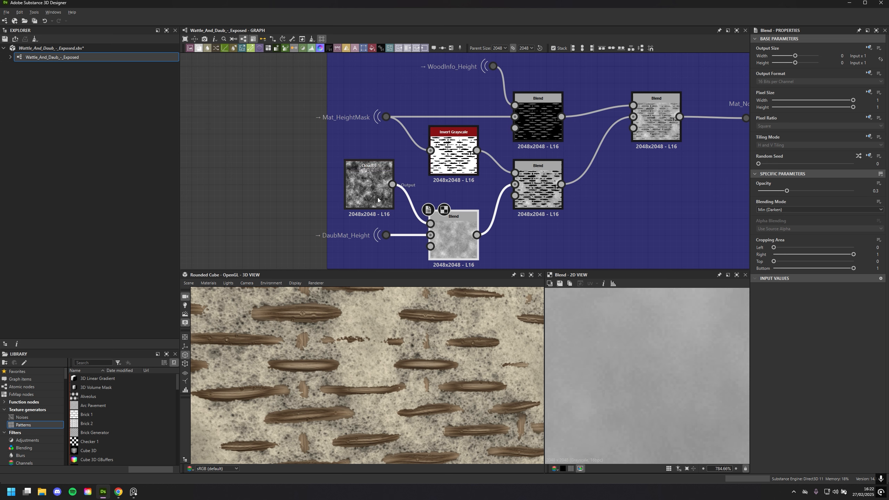
Compare DaubMat_Height with its Clouds 3 Blend in the close-up 2D view and show the Blend's parameters
double_click(388, 236)
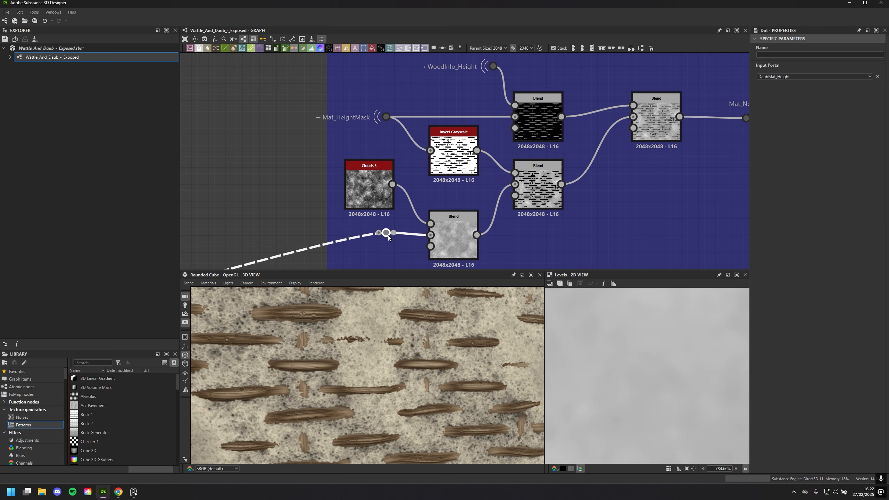
double_click(459, 243)
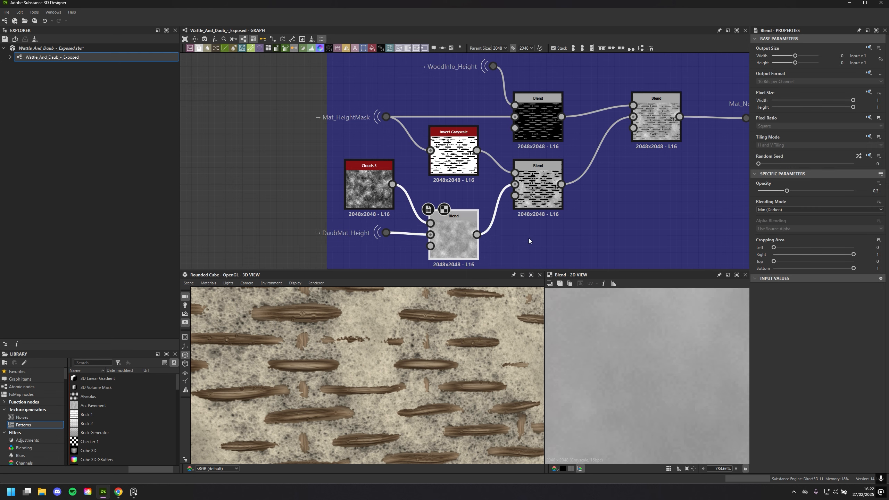
scroll(529, 240, "down", 3)
scroll(581, 360, "down", 4)
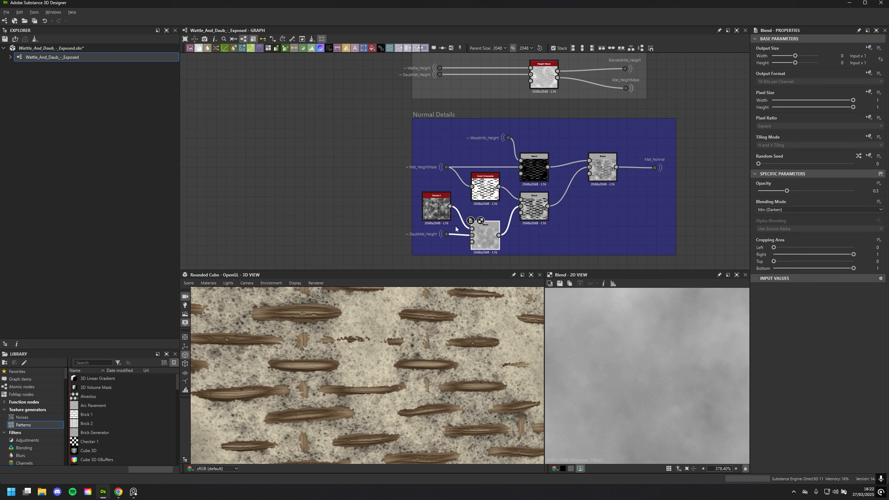
Recheck DaubMat_Height against its Clouds 3 Blend at a wider scale and examine the daub surface on the 3D preview
double_click(446, 236)
double_click(494, 244)
scroll(397, 384, "up", 5)
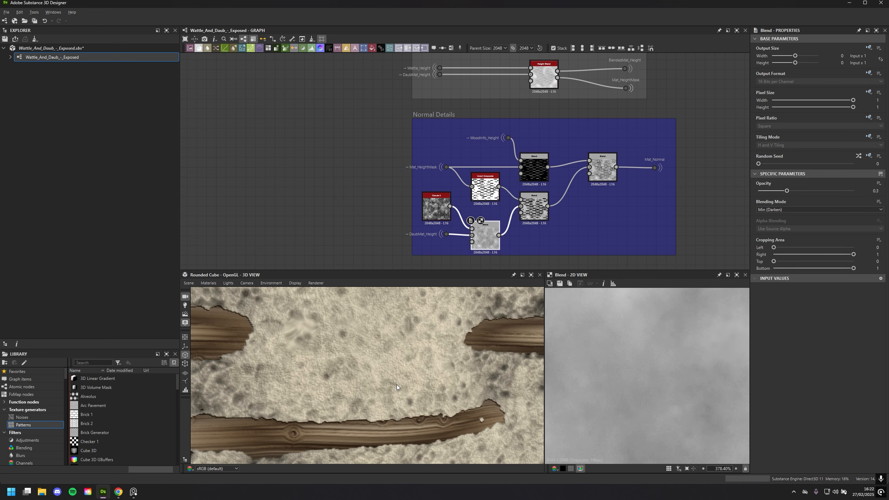
scroll(418, 376, "down", 3)
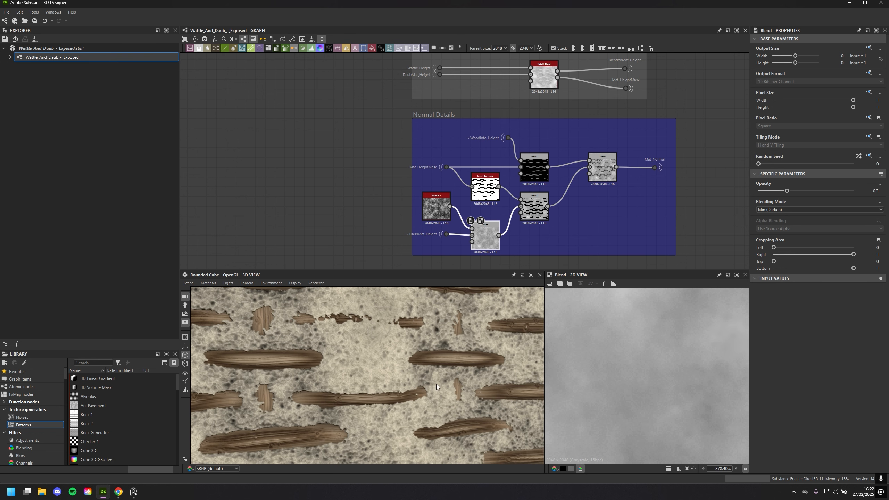
Display the final Blend of the Normal Details frame in the 2D view and examine its full pattern and parameters
scroll(436, 385, "down", 3)
scroll(450, 394, "down", 4)
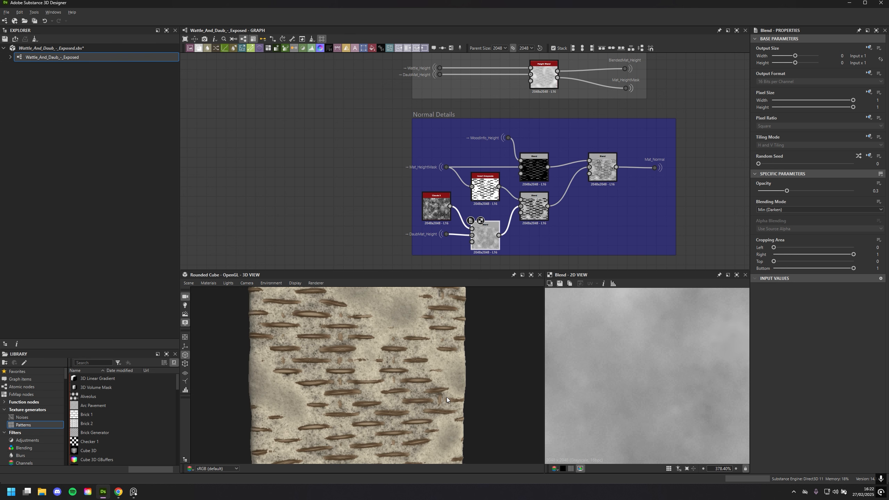
middle_click_drag(571, 217, 528, 227)
left_click(561, 179)
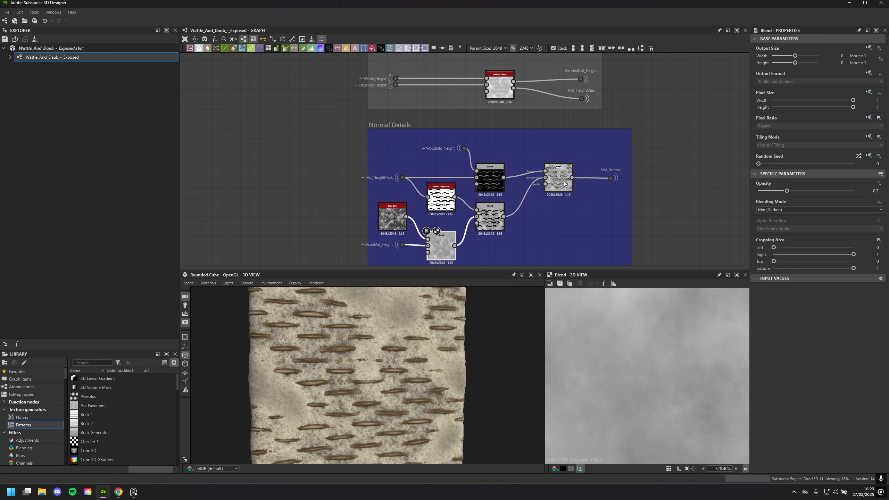
scroll(638, 369, "down", 10)
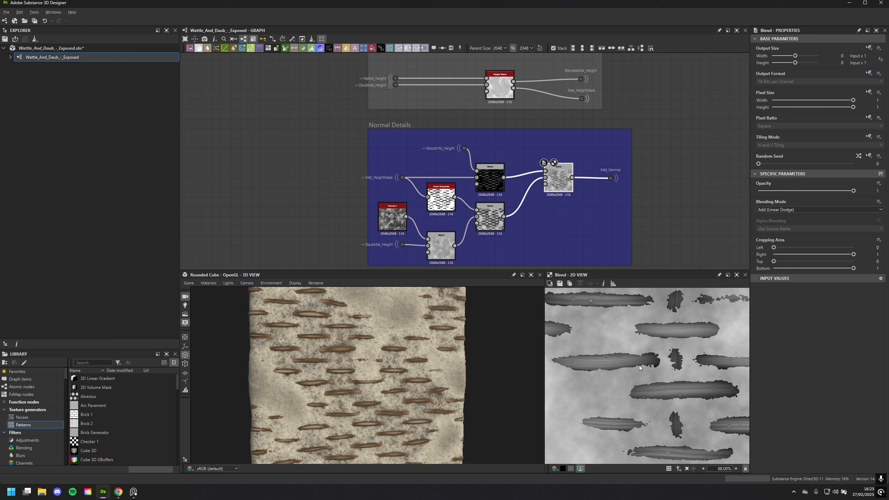
scroll(644, 378, "down", 3)
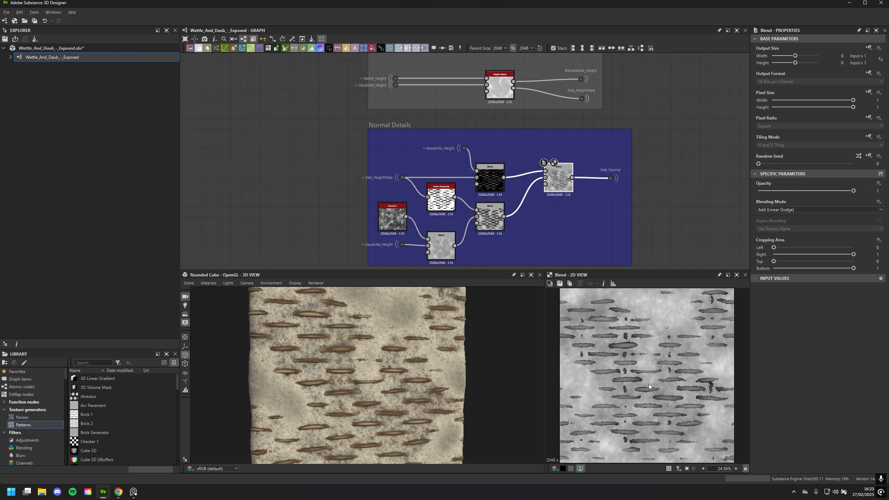
Trace the Mat_Normal portal to the Normal node and examine the node's map in the 2D view, in detail and as a whole
left_click(611, 177)
middle_click_drag(665, 223, 375, 258)
middle_click_drag(563, 187, 389, 233)
middle_click_drag(616, 161, 367, 224)
middle_click_drag(653, 161, 478, 202)
scroll(479, 200, "up", 2)
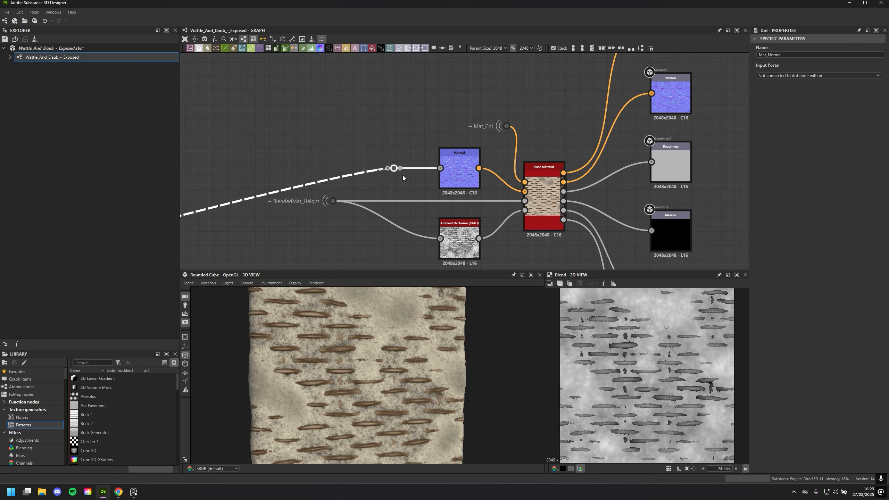
double_click(455, 172)
scroll(620, 375, "up", 8)
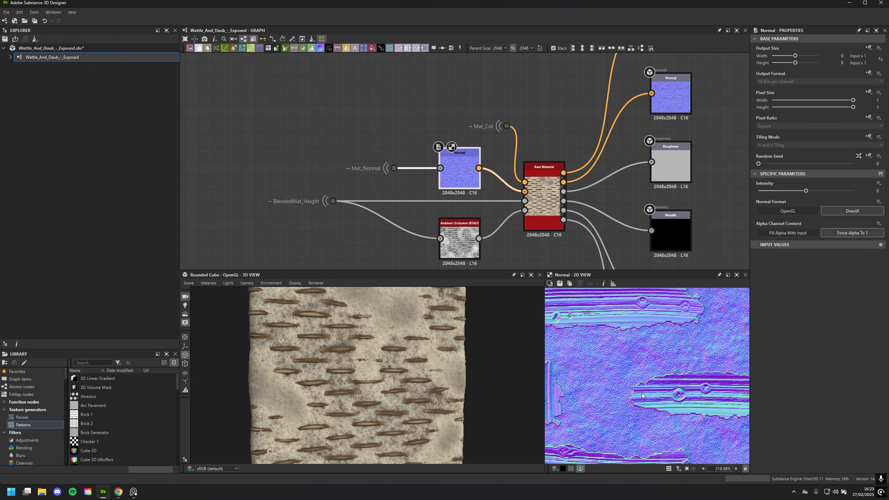
scroll(642, 394, "down", 7)
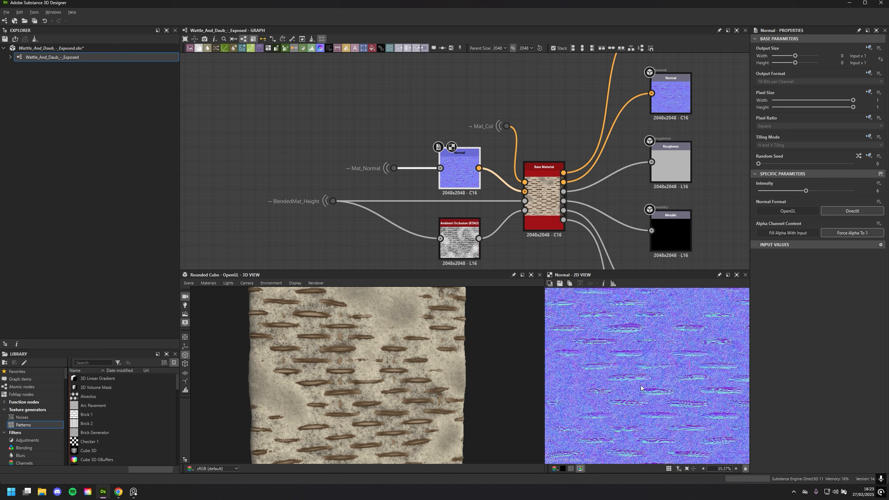
Display the Base Material node's base colour in the 2D view and show its parameters
double_click(556, 210)
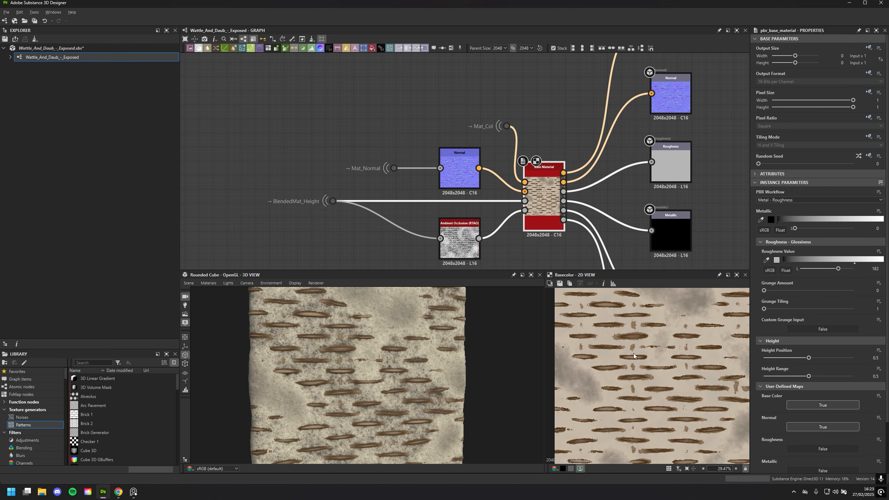
scroll(681, 356, "up", 4)
scroll(681, 356, "down", 6)
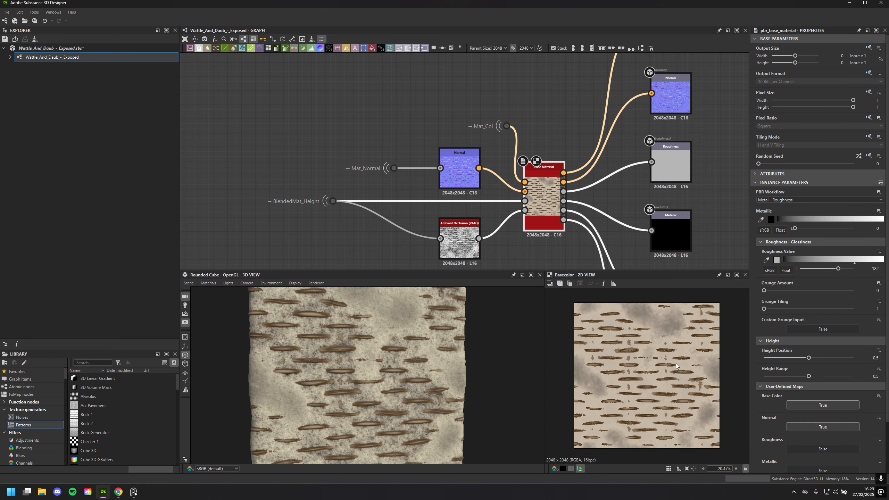
Locate the Wood Colouring frame in the graph and examine its nodes
middle_click_drag(308, 232, 473, 127)
scroll(453, 145, "down", 6)
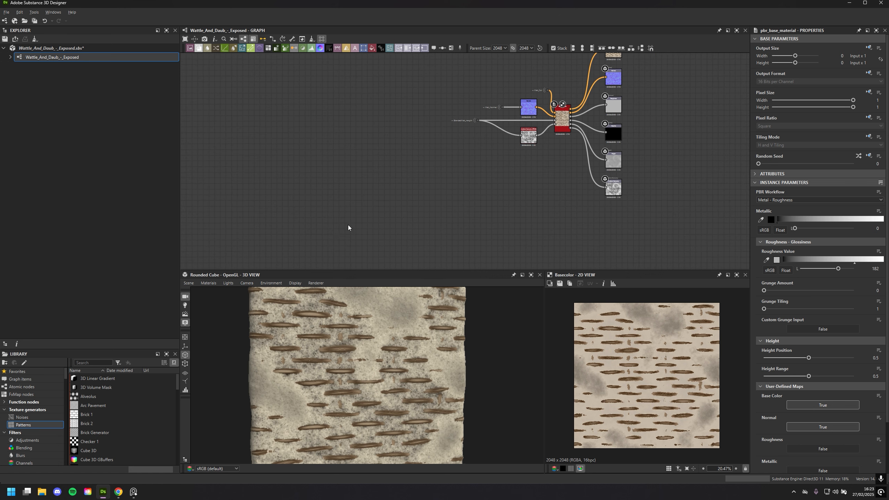
middle_click_drag(359, 226, 680, 186)
scroll(609, 197, "up", 3)
middle_click_drag(483, 135, 578, 307)
scroll(578, 234, "up", 1)
middle_click_drag(577, 228, 579, 154)
scroll(580, 171, "up", 3)
middle_click_drag(385, 244, 590, 112)
scroll(550, 141, "down", 4)
scroll(457, 176, "up", 2)
middle_click_drag(412, 161, 630, 194)
scroll(535, 202, "up", 3)
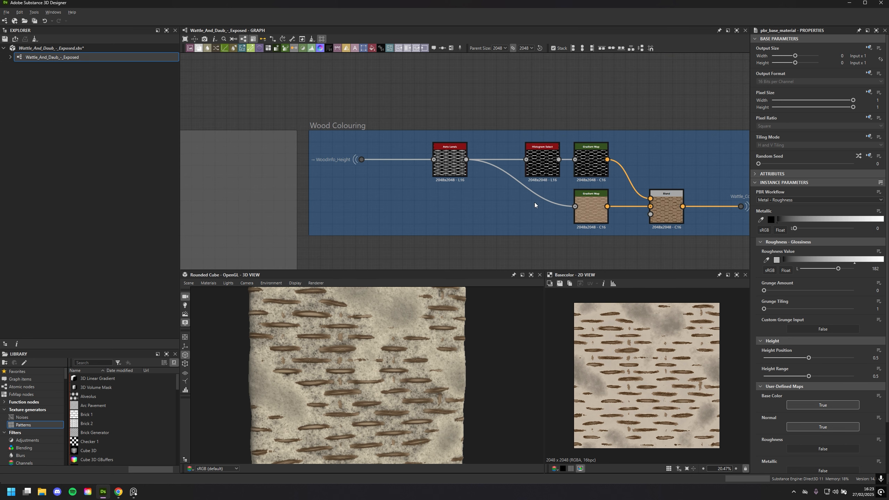
Display the Colour Blending frame's Blend node in the 2D view and show its parameters
middle_click_drag(408, 230, 415, 204)
middle_click_drag(255, 237, 156, 213)
middle_click_drag(746, 156, 526, 195)
middle_click_drag(588, 206, 452, 234)
scroll(451, 235, "up", 3)
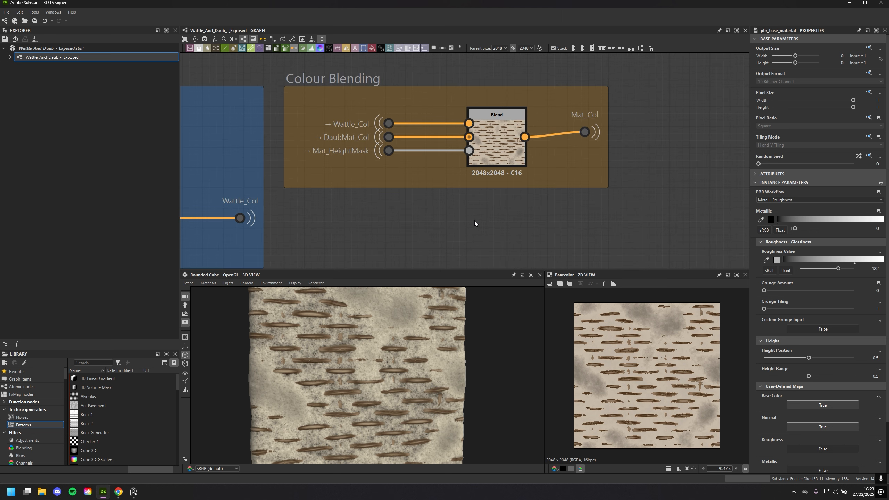
middle_click_drag(485, 160, 441, 202)
left_click(446, 183)
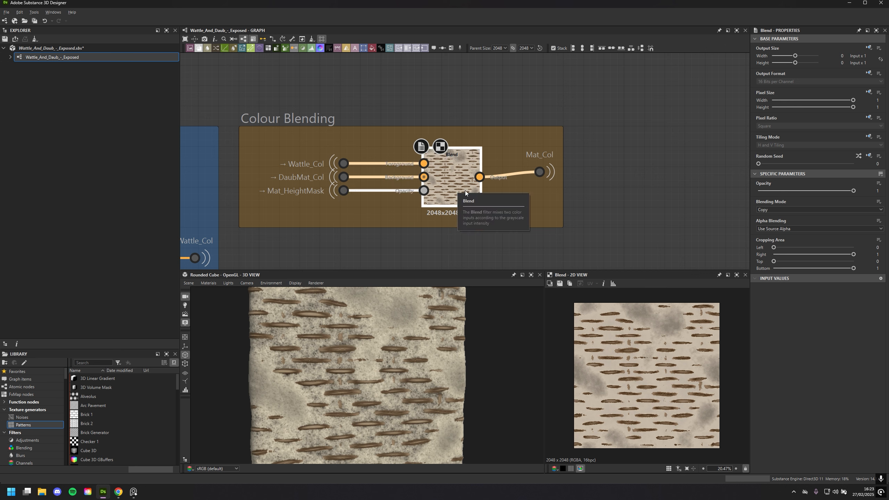
Display the Mat_HeightMask input of the colour Blend in the 2D view and trace the Wattle_Col and DaubMat_Col inputs to their sources
scroll(505, 176, "down", 6)
middle_click_drag(606, 112, 343, 246)
middle_click_drag(627, 71, 603, 67)
middle_click_drag(378, 222, 491, 126)
scroll(491, 126, "up", 4)
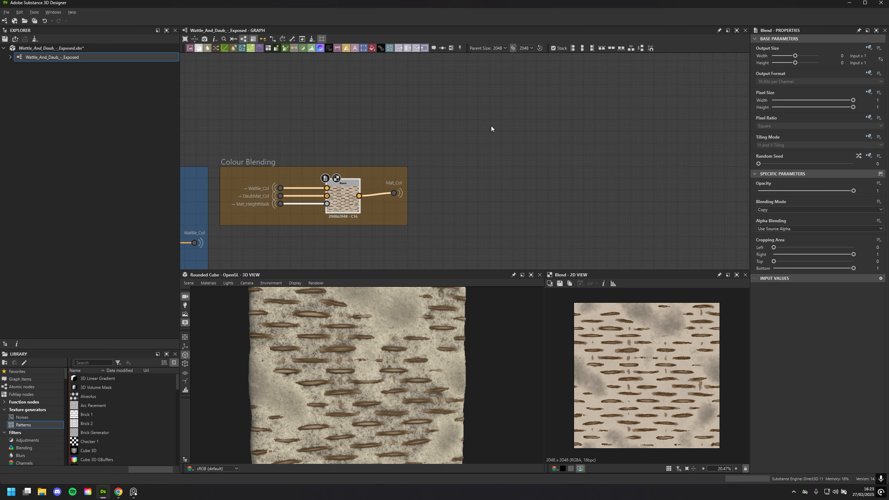
middle_click_drag(433, 198, 611, 128)
scroll(608, 132, "up", 3)
double_click(355, 130)
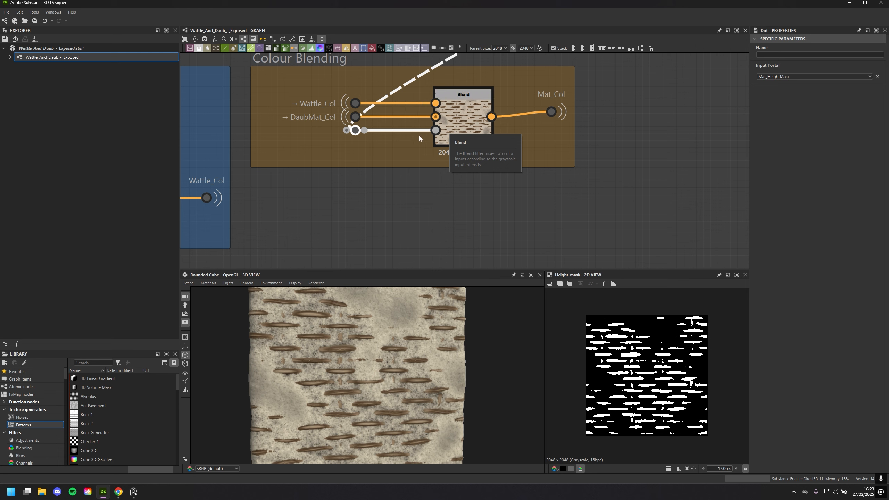
left_click(355, 106)
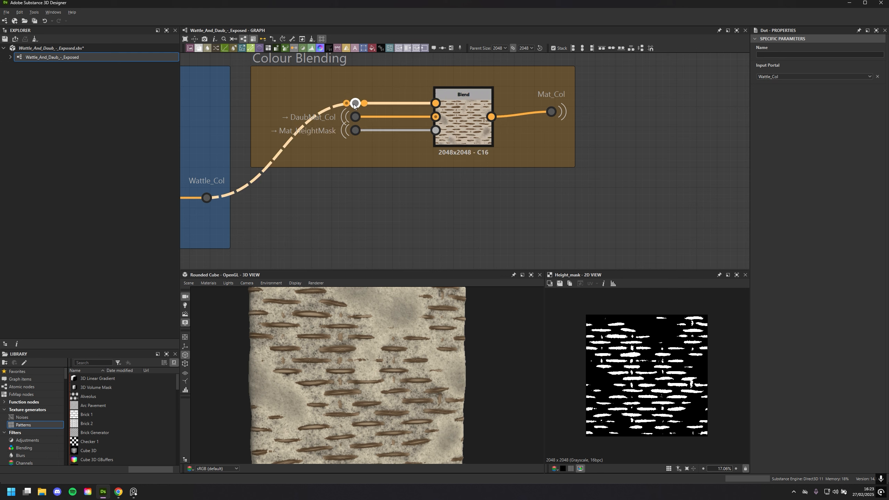
left_click(356, 117)
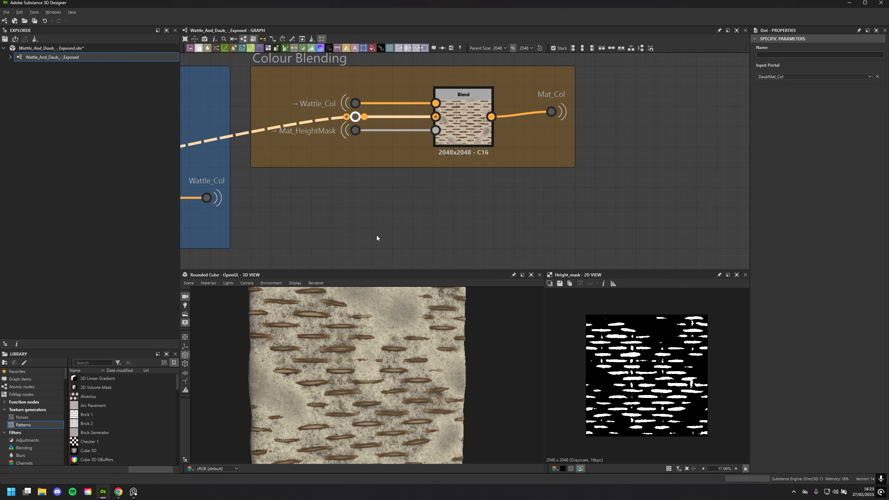
Review the graph from the colour frames past the output nodes to the Normal Details frame
scroll(545, 204, "down", 5)
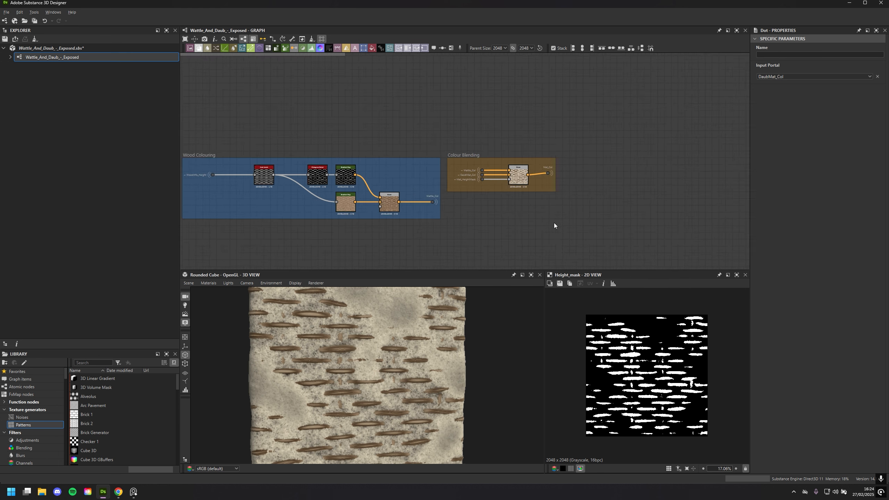
scroll(555, 224, "down", 5)
middle_click_drag(586, 191, 282, 214)
scroll(414, 173, "up", 3)
middle_click_drag(470, 165, 355, 179)
middle_click_drag(500, 167, 439, 177)
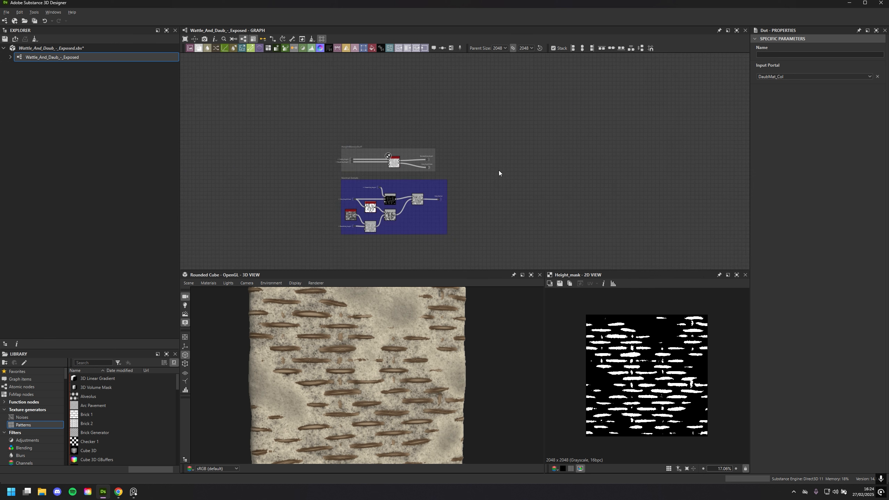
scroll(499, 170, "up", 2)
middle_click_drag(503, 169, 625, 130)
scroll(625, 130, "up", 2)
scroll(620, 131, "down", 2)
middle_click_drag(613, 171, 612, 140)
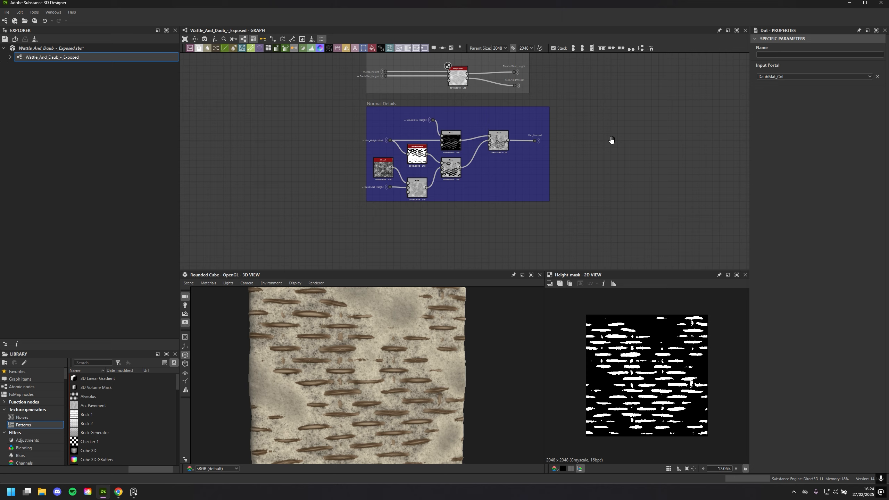
Examine the Base Material node with its Mat_Col, Normal, height and Ambient Occlusion inputs and its connected outputs
scroll(612, 140, "down", 2)
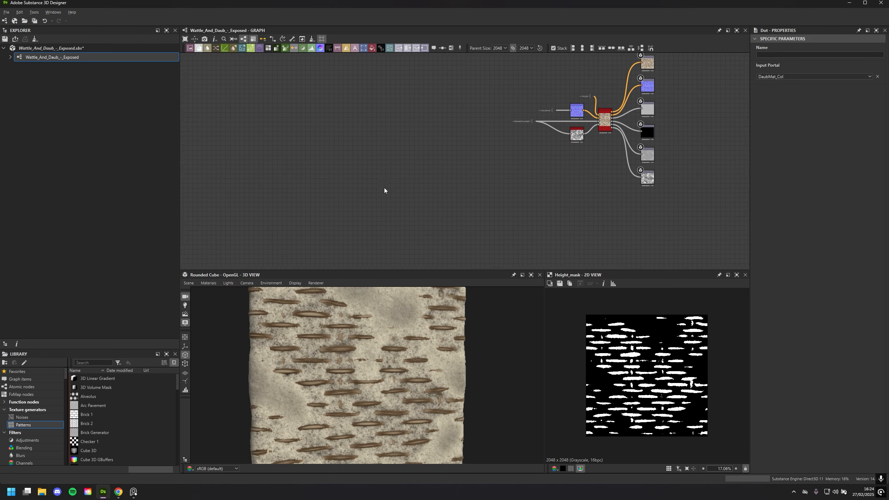
middle_click_drag(385, 193, 350, 233)
scroll(401, 221, "up", 2)
scroll(389, 234, "up", 2)
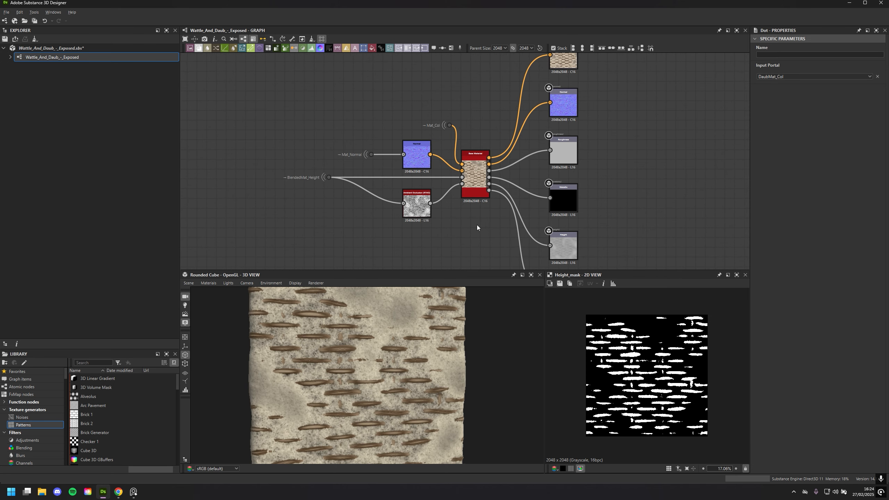
scroll(460, 249, "up", 3)
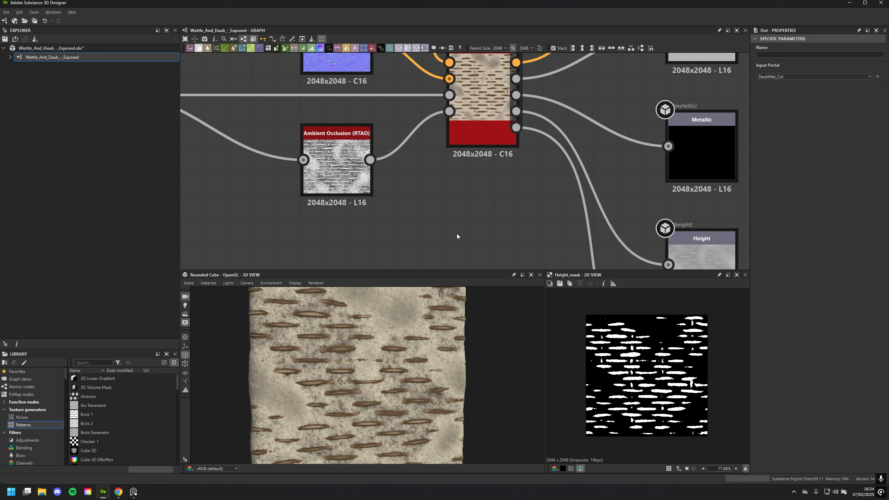
scroll(457, 234, "down", 5)
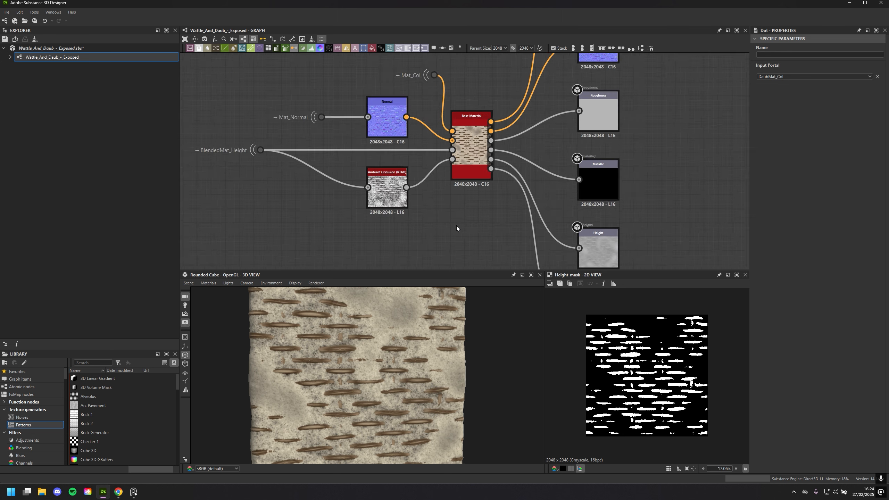
middle_click_drag(442, 237, 450, 202)
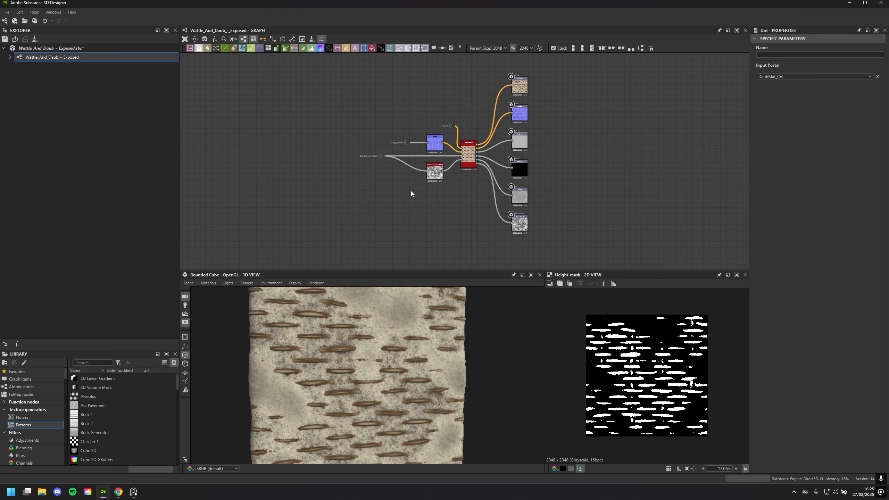
Examine the wattle and daub surface on the 3D preview, both close up and from a wider distance
scroll(378, 388, "down", 3)
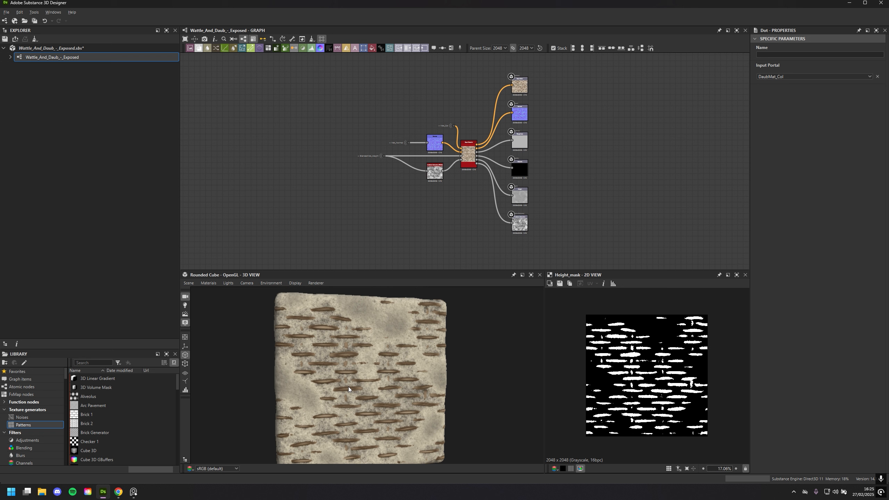
scroll(382, 387, "up", 5)
scroll(384, 387, "down", 2)
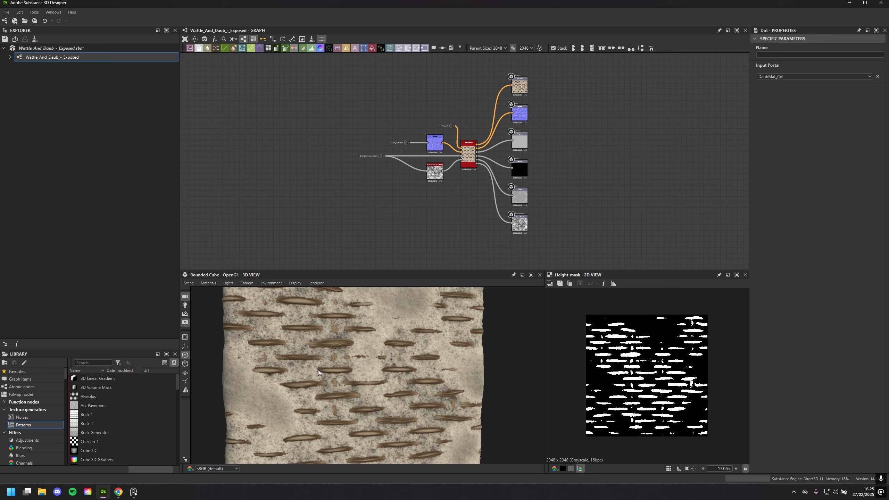
left_click_drag(332, 372, 397, 369)
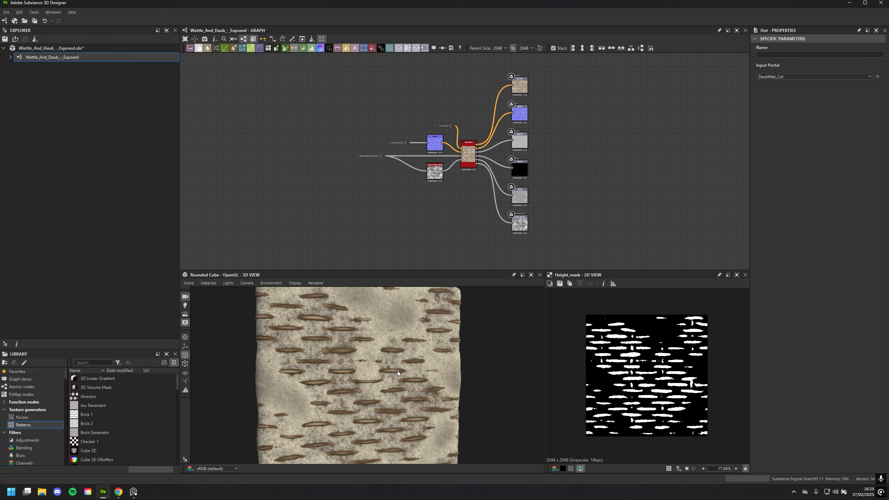
scroll(397, 372, "up", 5)
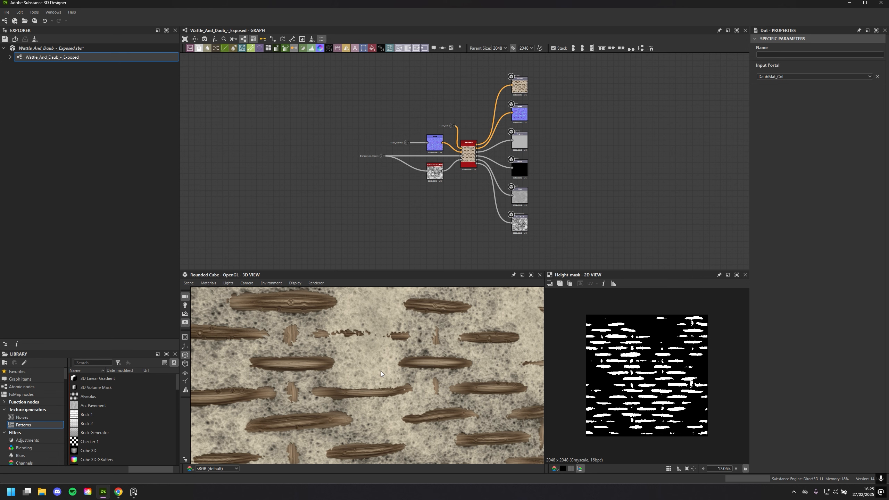
scroll(381, 371, "up", 2)
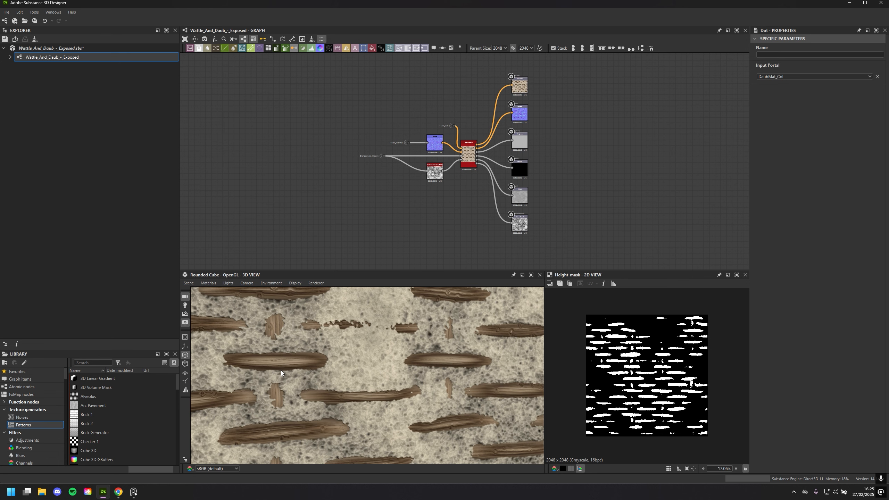
scroll(360, 267, "down", 1)
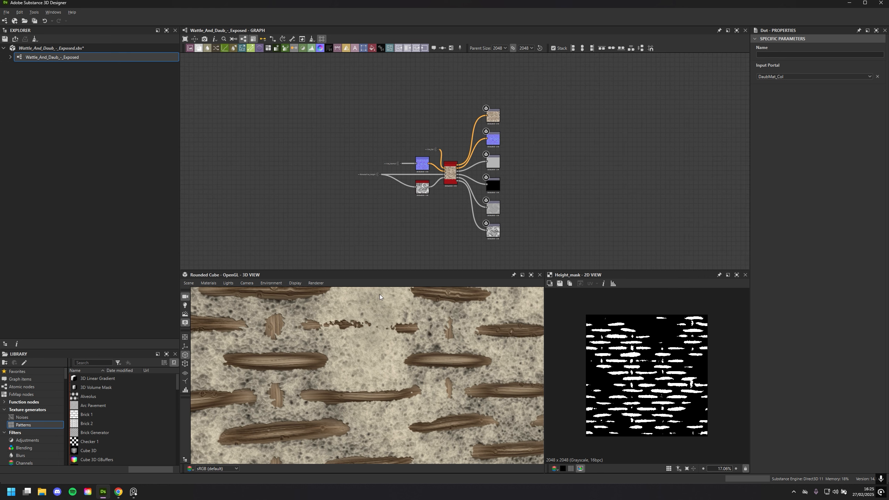
scroll(400, 307, "down", 5)
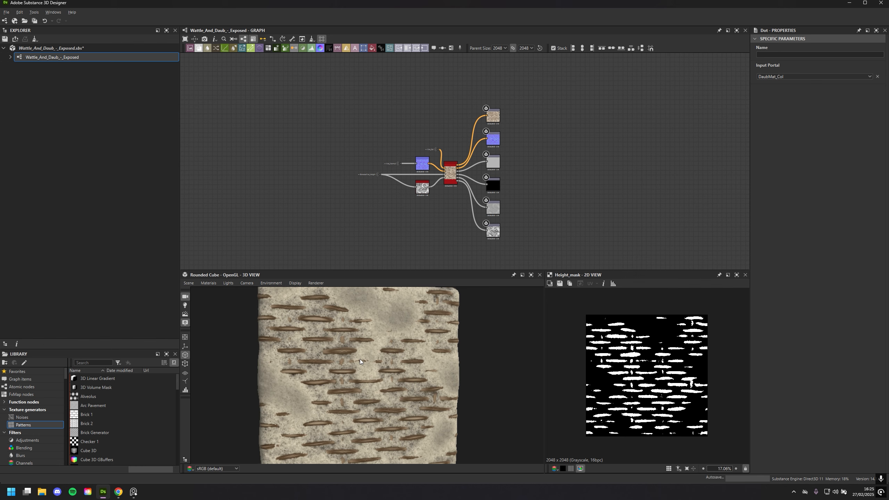
left_click_drag(344, 356, 391, 324)
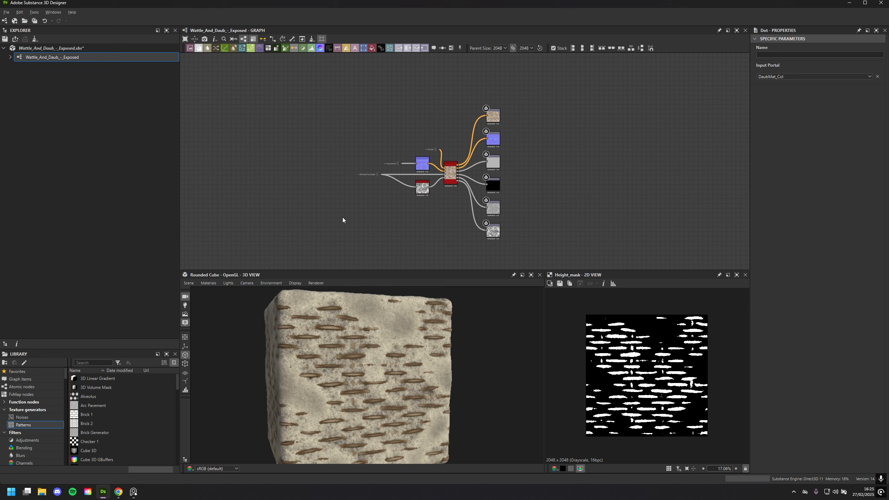
Frame the Base Material and its output nodes in the graph and examine the whole cube preview from several angles
scroll(374, 204, "up", 3)
middle_click_drag(376, 199, 317, 207)
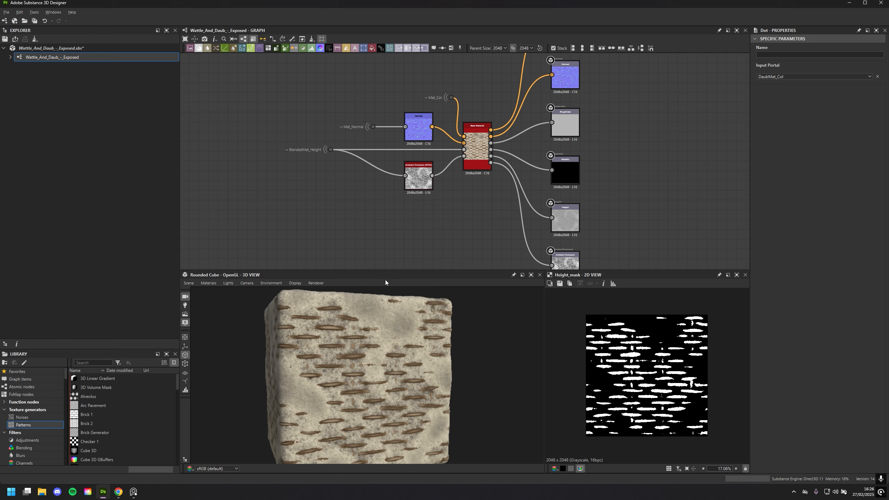
scroll(413, 373, "down", 3)
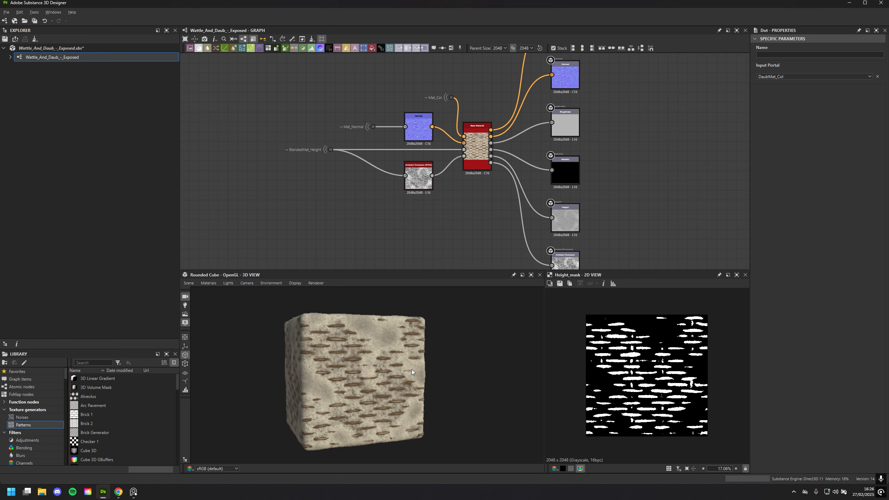
left_click_drag(419, 372, 430, 373)
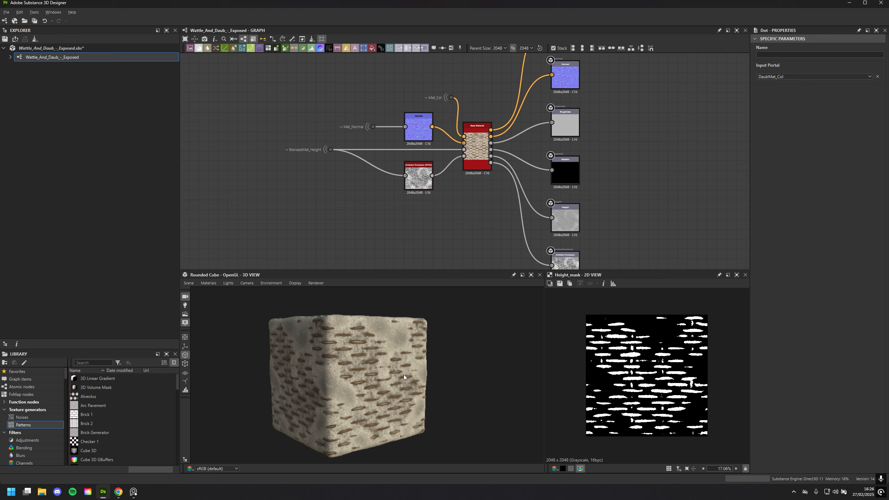
left_click_drag(429, 364, 491, 395)
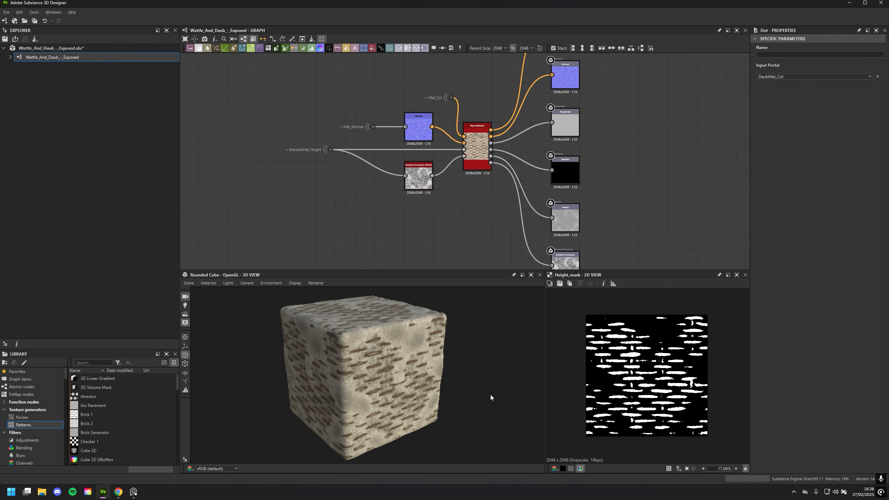
scroll(471, 402, "down", 1)
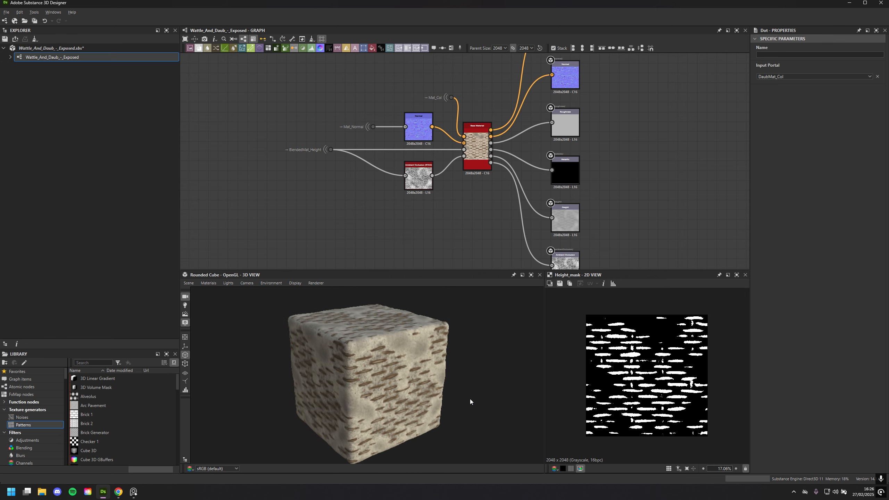